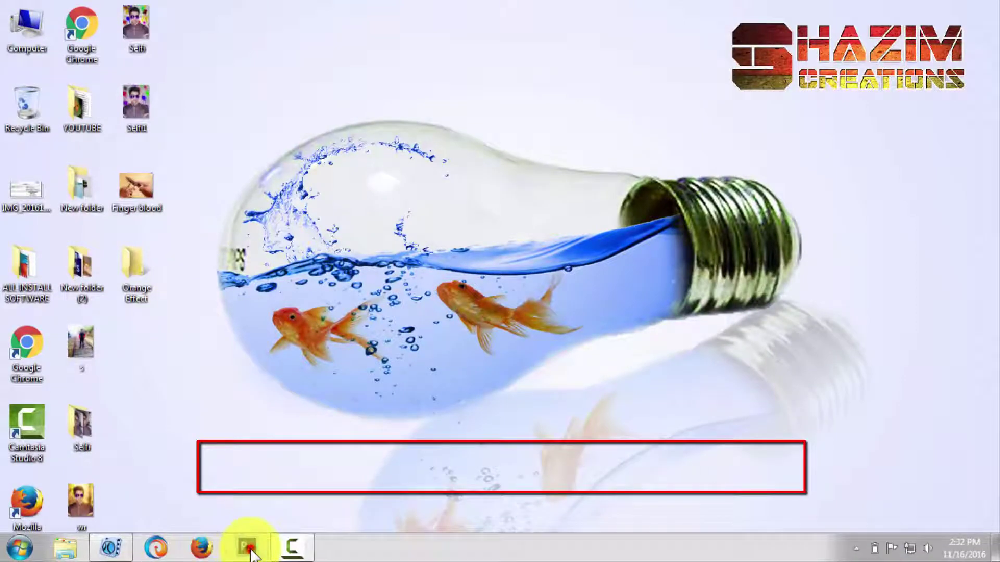
Step: Launch Photoshop CS6 from the taskbar and wait for the empty workspace
{"action": "left_click", "coordinate": [247, 547]}
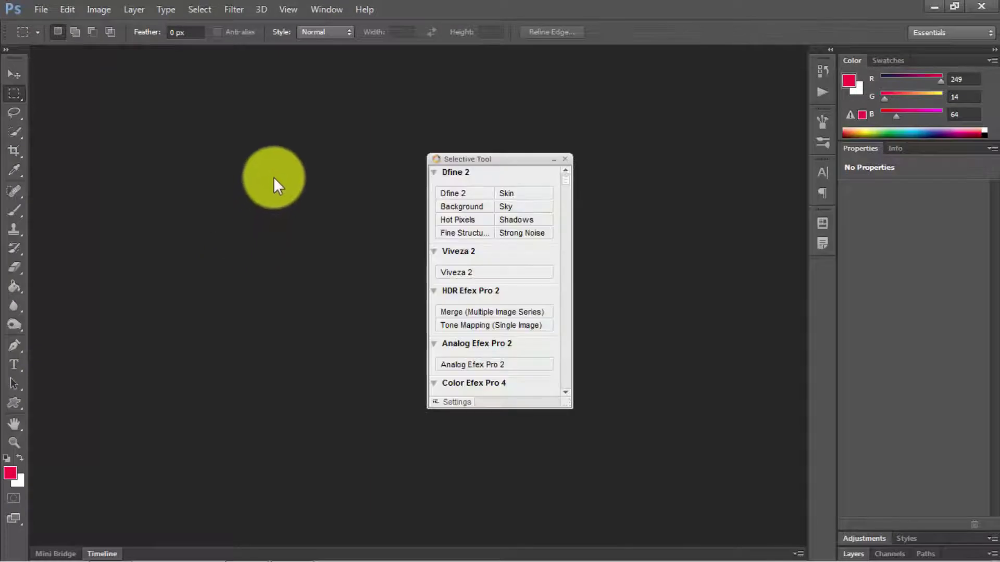
Step: Open the face photo and Orange.jpg together
{"action": "left_click", "coordinate": [567, 160]}
{"action": "double_click", "coordinate": [442, 173]}
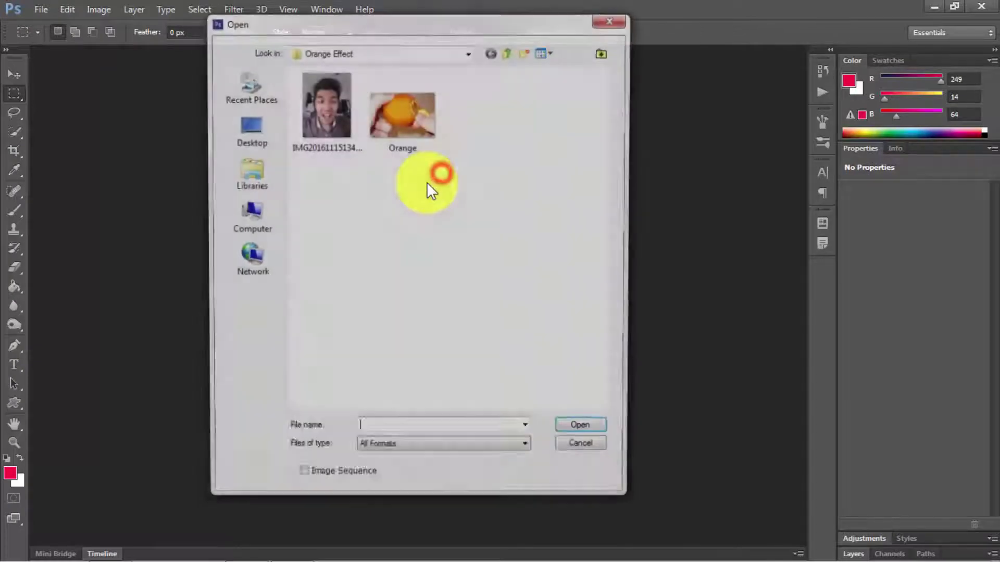
{"action": "left_click_drag", "start_coordinate": [462, 186], "coordinate": [319, 112]}
{"action": "left_click", "coordinate": [584, 430]}
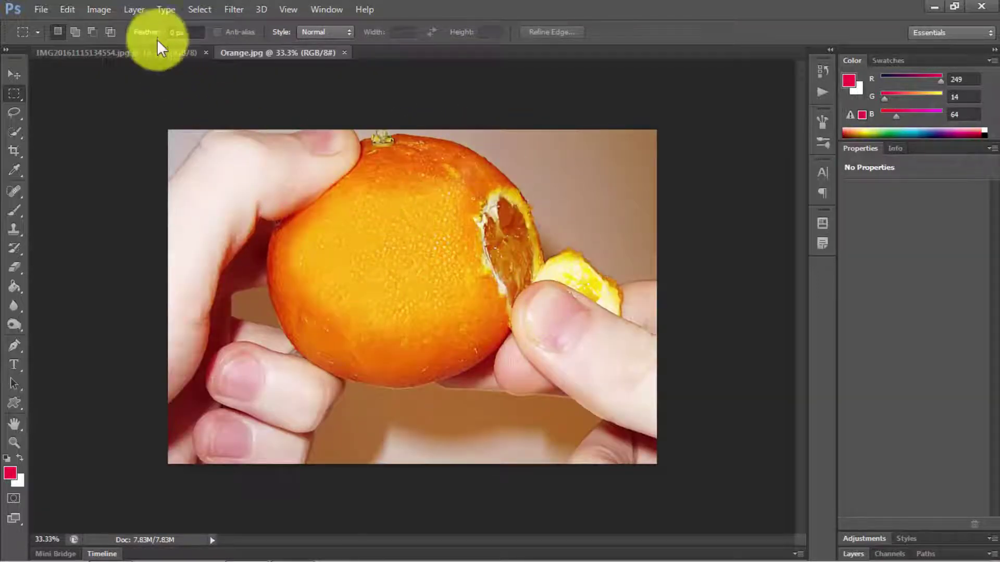
Step: Drag the whole face photo into Orange.jpg as Layer 1 and start moving it with Free Transform
{"action": "left_click", "coordinate": [146, 52]}
{"action": "key", "text": "ctrl+a"}
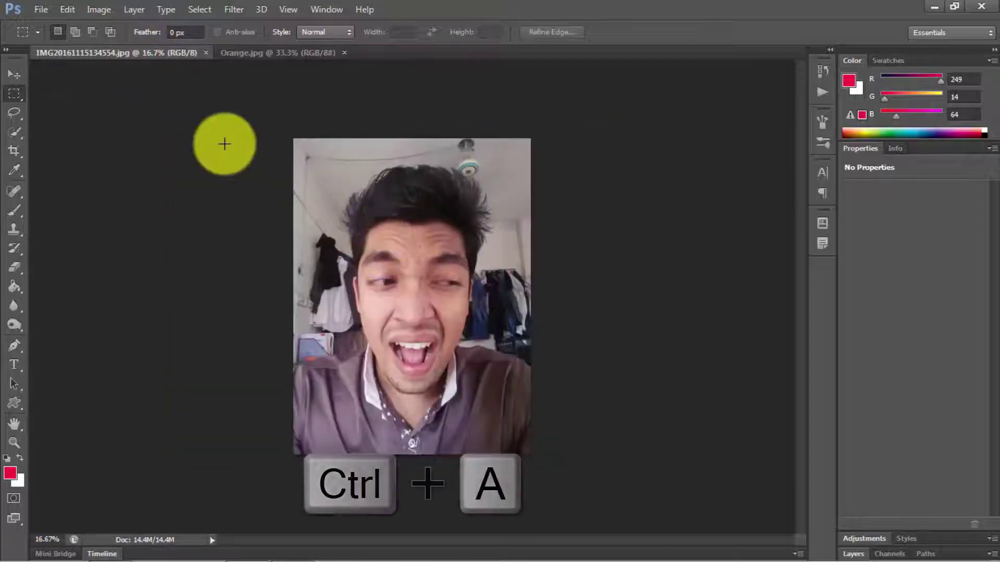
{"action": "key", "text": "ctrl+a"}
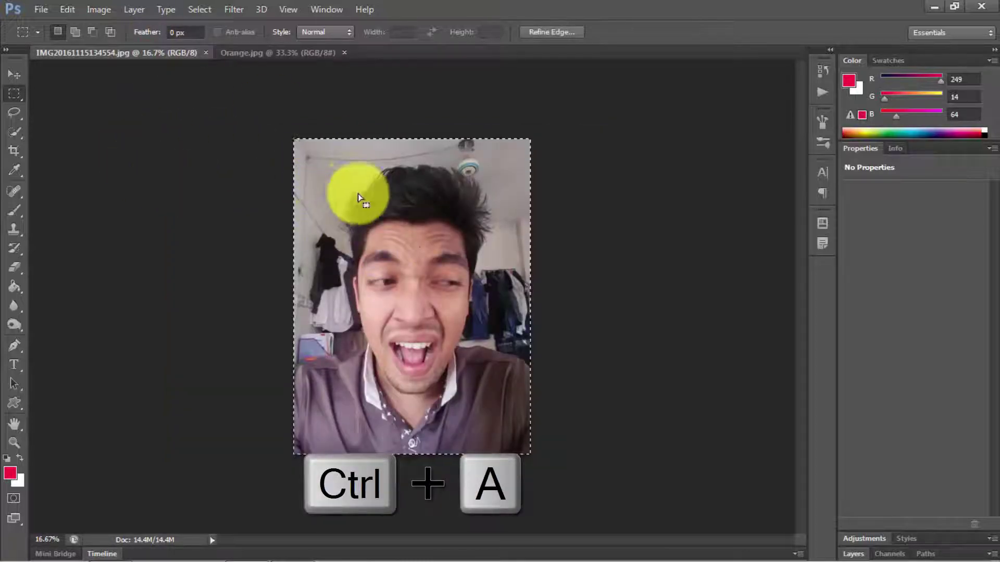
{"action": "left_click", "coordinate": [15, 76]}
{"action": "left_click_drag", "start_coordinate": [391, 279], "coordinate": [263, 55]}
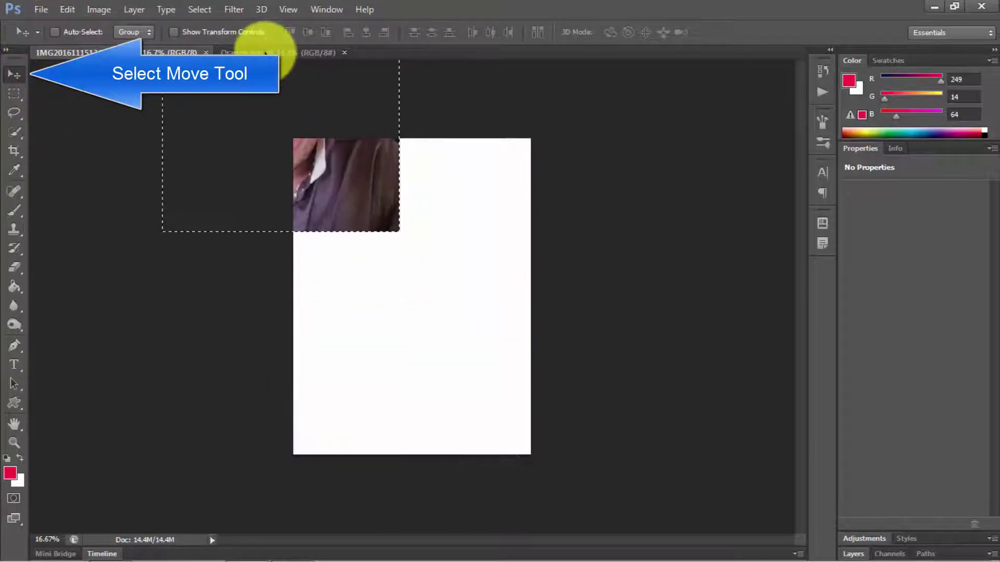
{"action": "left_click", "coordinate": [265, 52]}
{"action": "left_click_drag", "start_coordinate": [356, 239], "coordinate": [368, 251]}
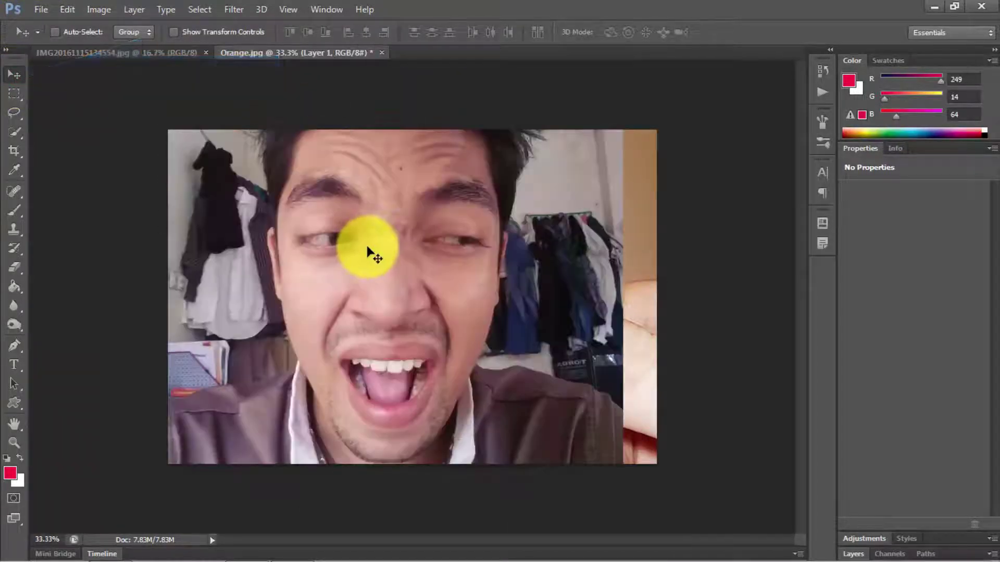
{"action": "key", "text": "ctrl+t"}
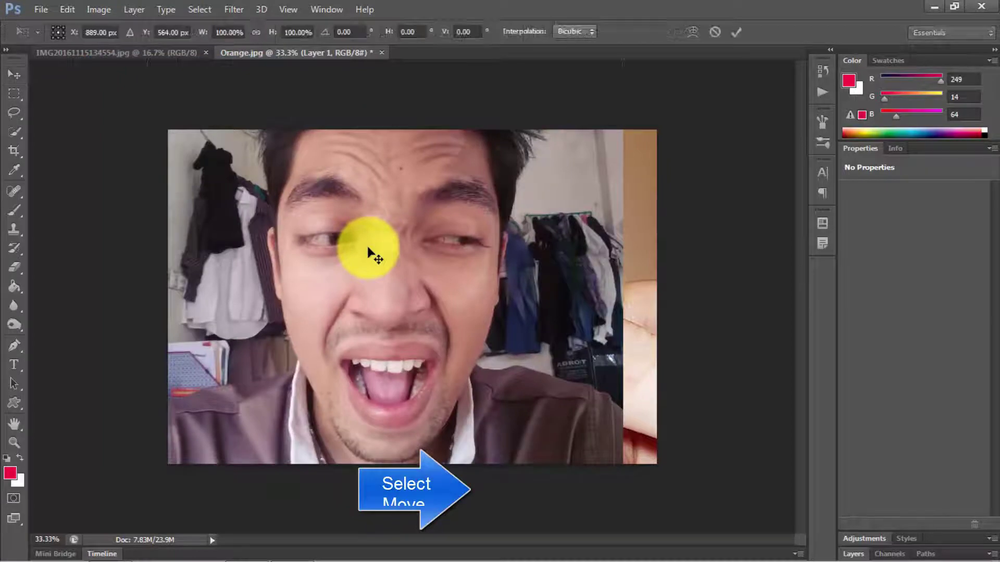
{"action": "left_click_drag", "start_coordinate": [361, 196], "coordinate": [406, 386]}
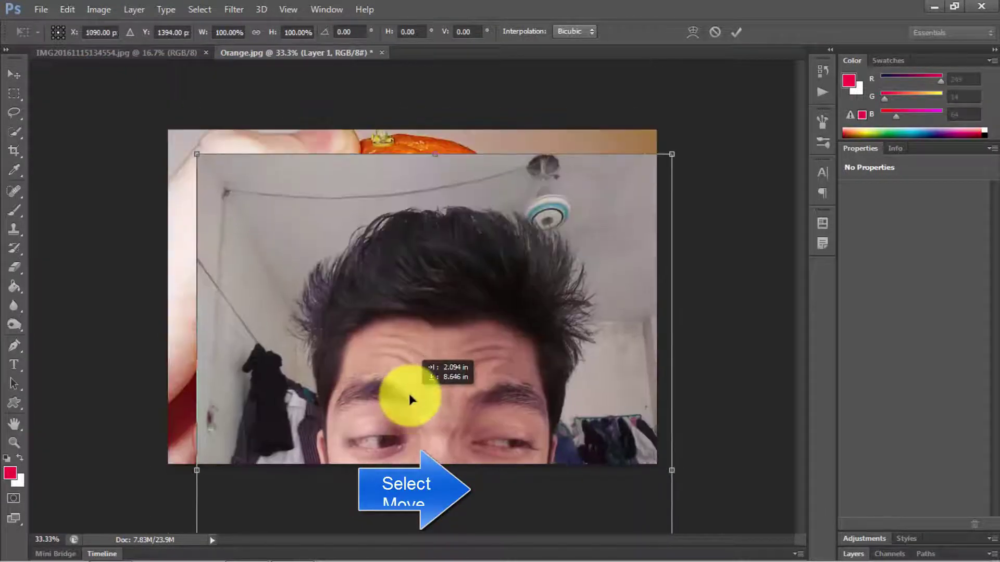
Step: Scale the face layer down and position it over the orange
{"action": "key", "text": "ctrl+minus"}
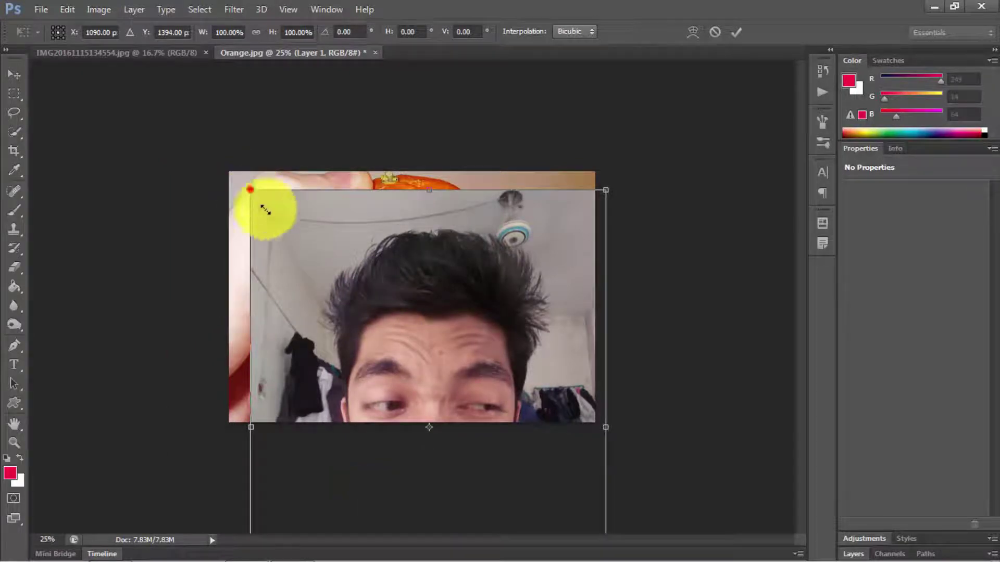
{"action": "mouse_move", "coordinate": [251, 191]}
{"action": "left_mouse_down"}
{"action": "mouse_move", "coordinate": [361, 319]}
{"action": "mouse_move", "coordinate": [375, 358]}
{"action": "left_mouse_up"}
{"action": "mouse_move", "coordinate": [430, 402]}
{"action": "left_mouse_down"}
{"action": "mouse_move", "coordinate": [339, 193]}
{"action": "mouse_move", "coordinate": [319, 180]}
{"action": "left_mouse_up"}
{"action": "left_click_drag", "start_coordinate": [285, 137], "coordinate": [310, 171]}
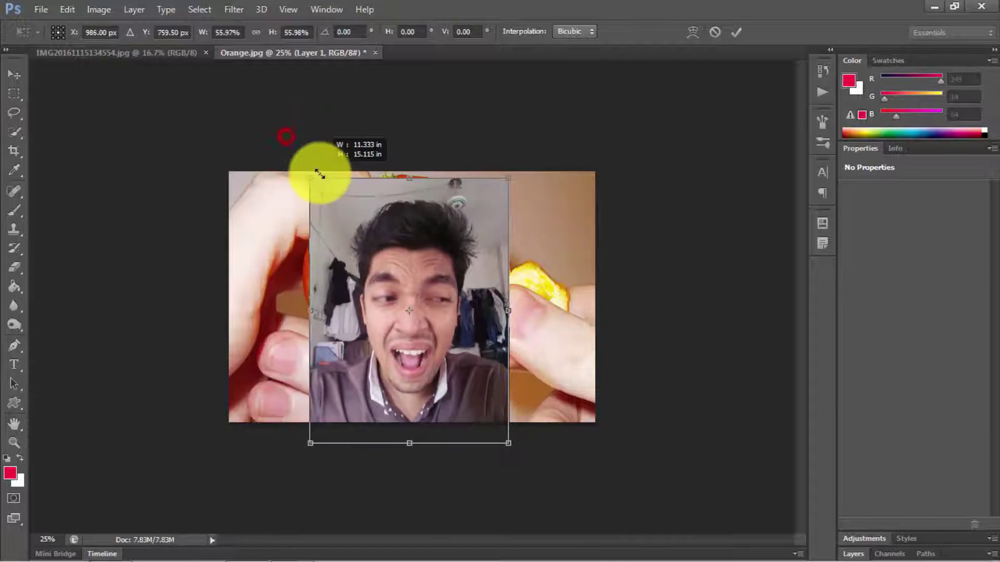
{"action": "mouse_move", "coordinate": [431, 297]}
{"action": "left_mouse_down"}
{"action": "mouse_move", "coordinate": [330, 263]}
{"action": "mouse_move", "coordinate": [428, 235]}
{"action": "left_mouse_up"}
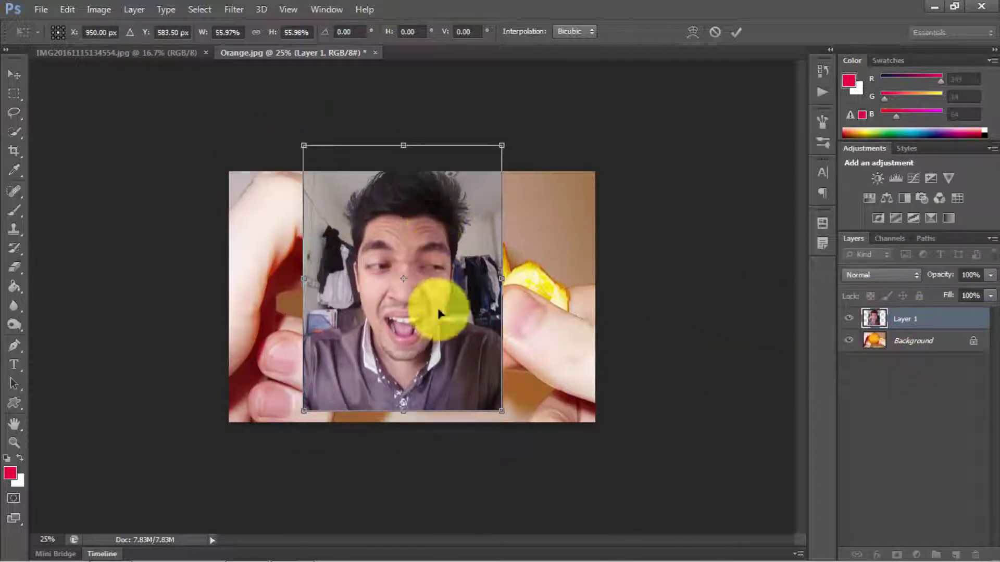
{"action": "left_click_drag", "start_coordinate": [501, 412], "coordinate": [541, 462]}
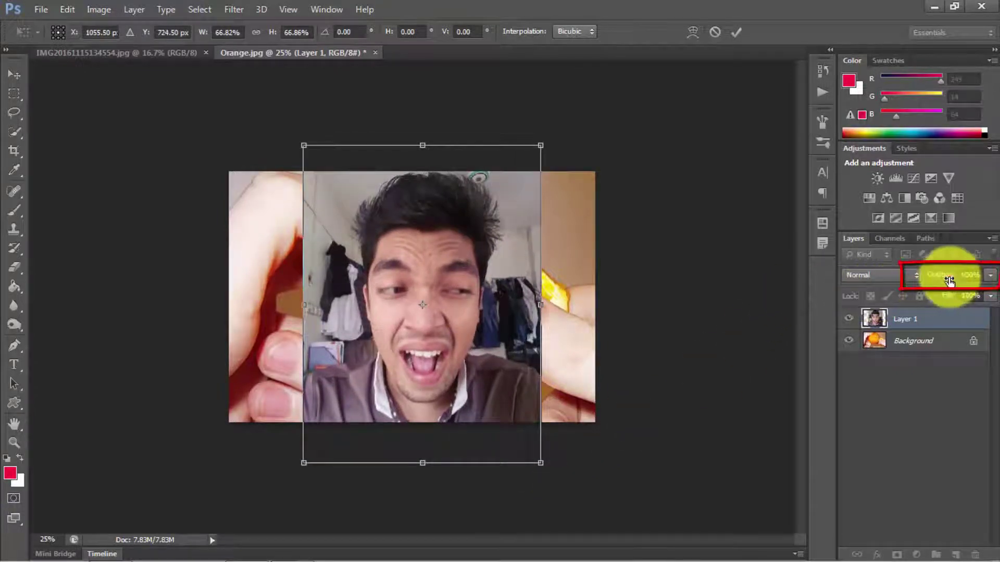
Step: Lower Layer 1's opacity and refine its size and position over the orange
{"action": "left_click_drag", "start_coordinate": [937, 276], "coordinate": [902, 284]}
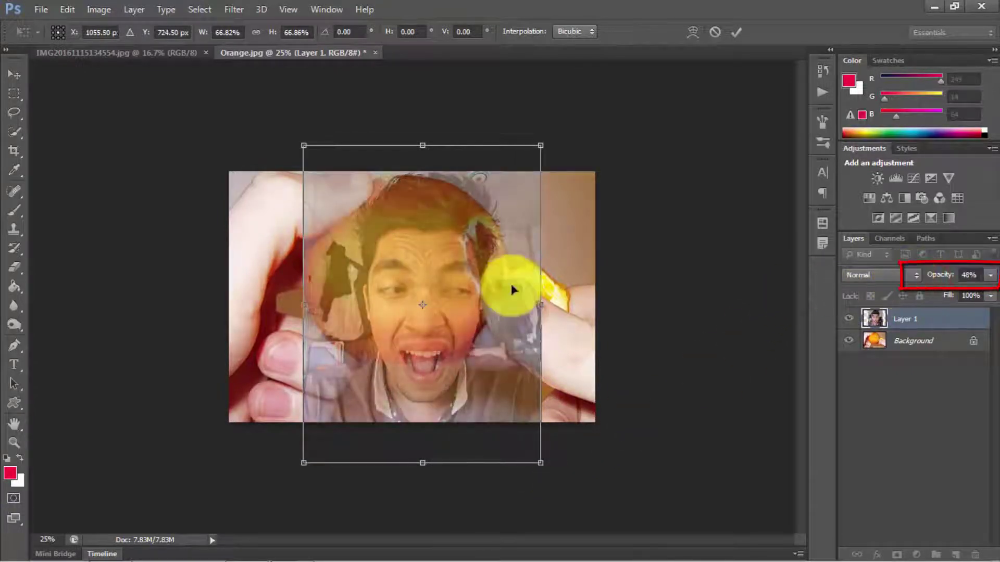
{"action": "left_click_drag", "start_coordinate": [503, 281], "coordinate": [478, 257]}
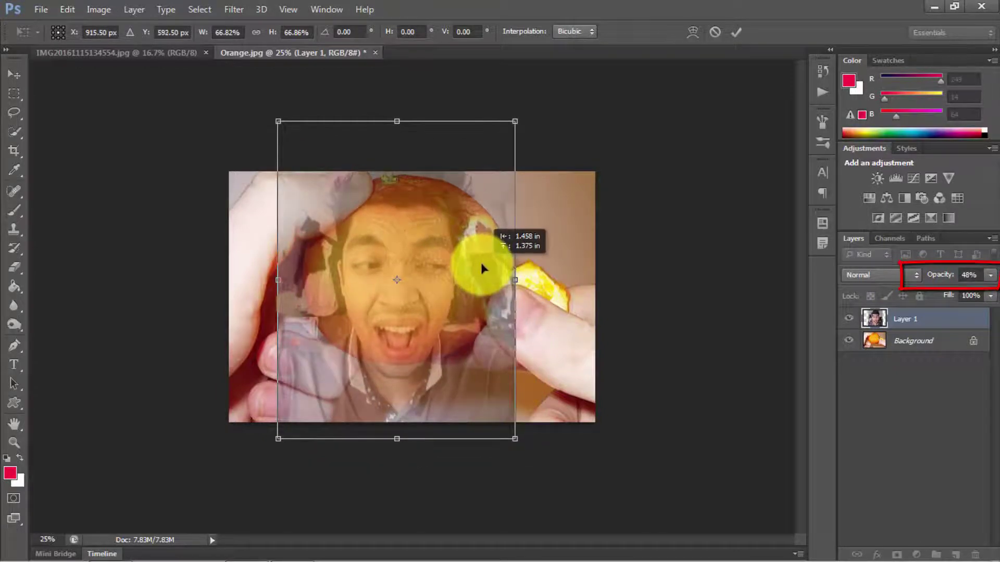
{"action": "left_click_drag", "start_coordinate": [515, 439], "coordinate": [568, 500]}
{"action": "left_click_drag", "start_coordinate": [472, 378], "coordinate": [446, 340]}
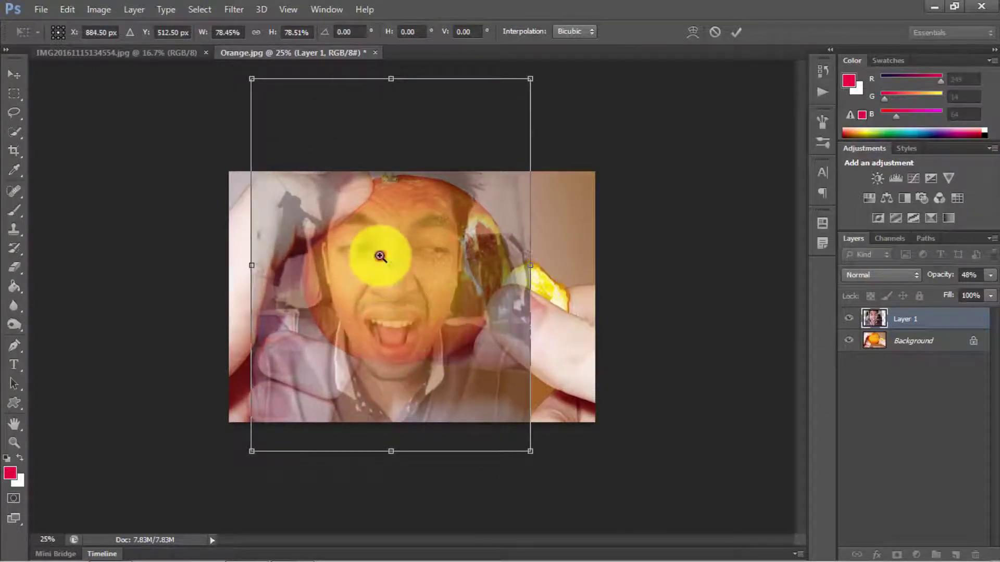
{"action": "left_click", "coordinate": [380, 256], "text": "ctrl"}
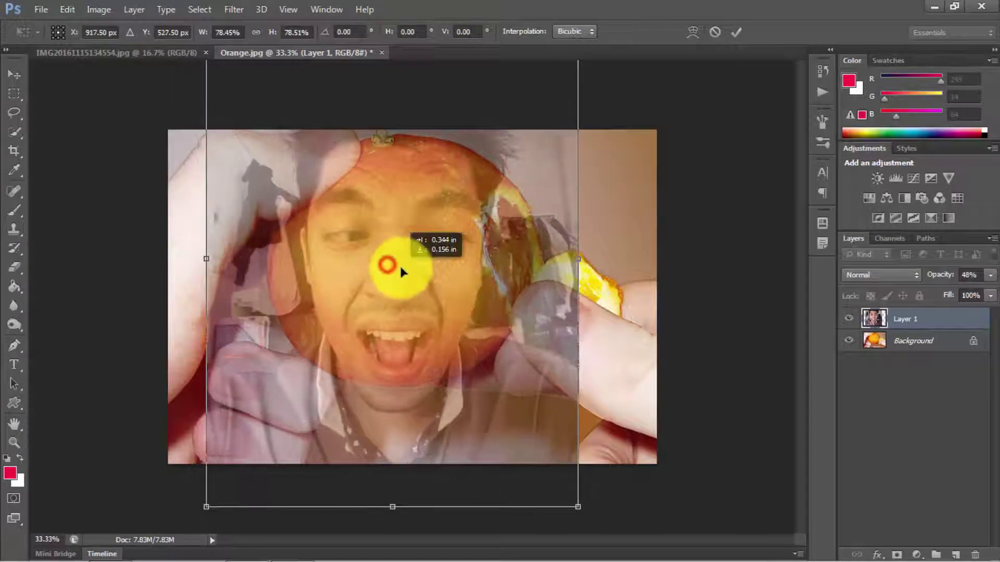
{"action": "left_click_drag", "start_coordinate": [385, 268], "coordinate": [394, 270]}
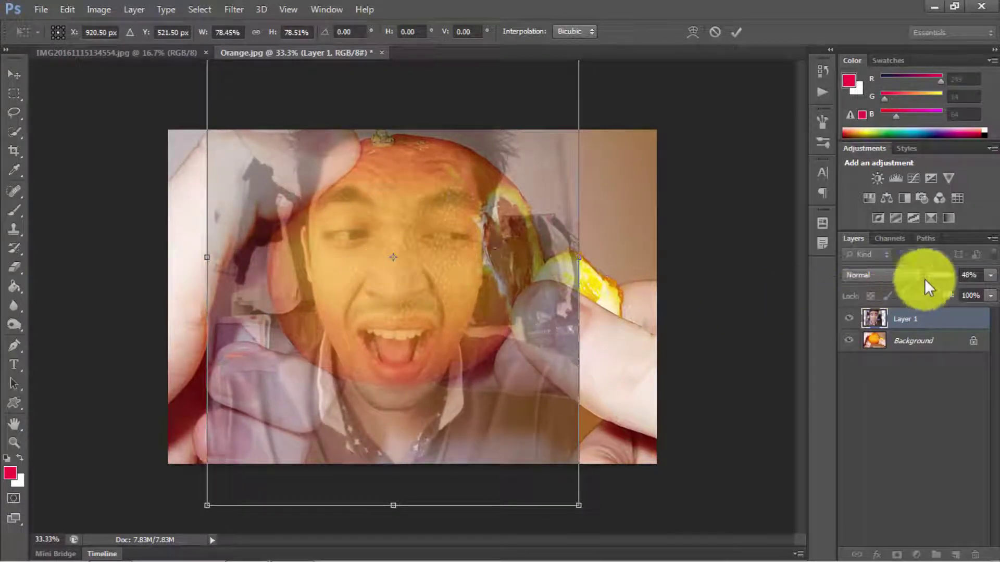
Step: Tilt the face about -0.74° at 84% × 78% scale, then restore 100% opacity
{"action": "left_click_drag", "start_coordinate": [935, 279], "coordinate": [935, 280]}
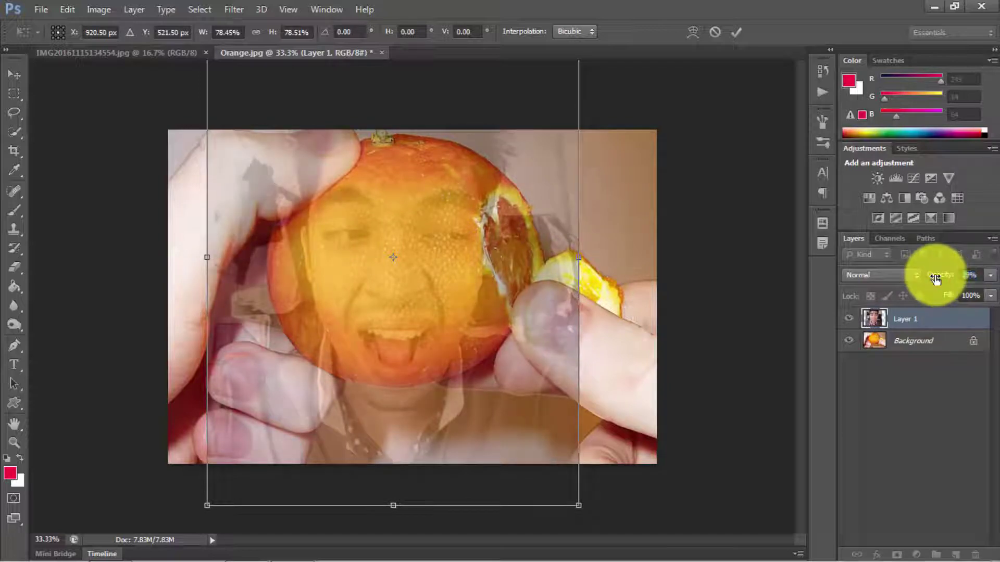
{"action": "left_click_drag", "start_coordinate": [625, 260], "coordinate": [652, 297]}
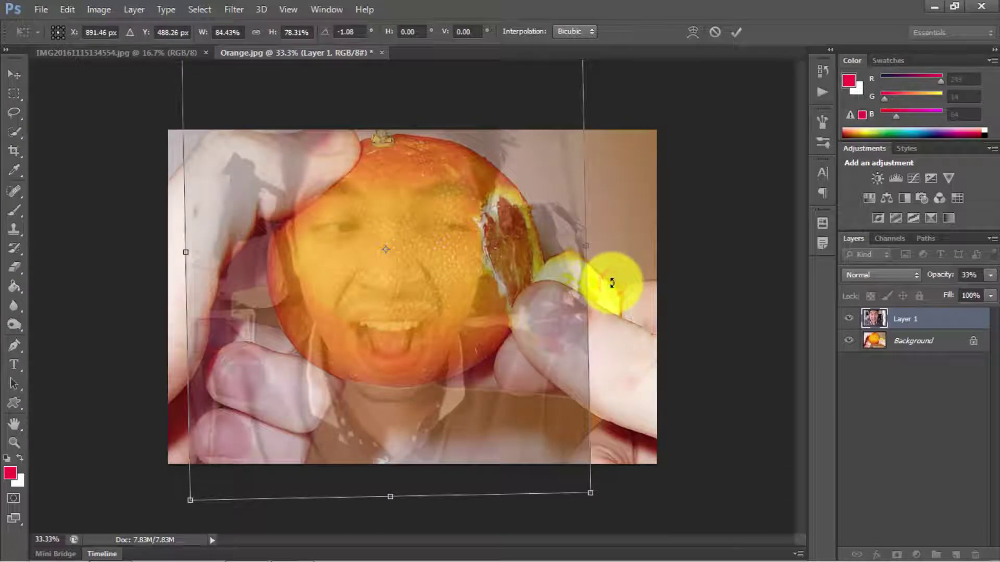
{"action": "left_click_drag", "start_coordinate": [611, 284], "coordinate": [607, 283]}
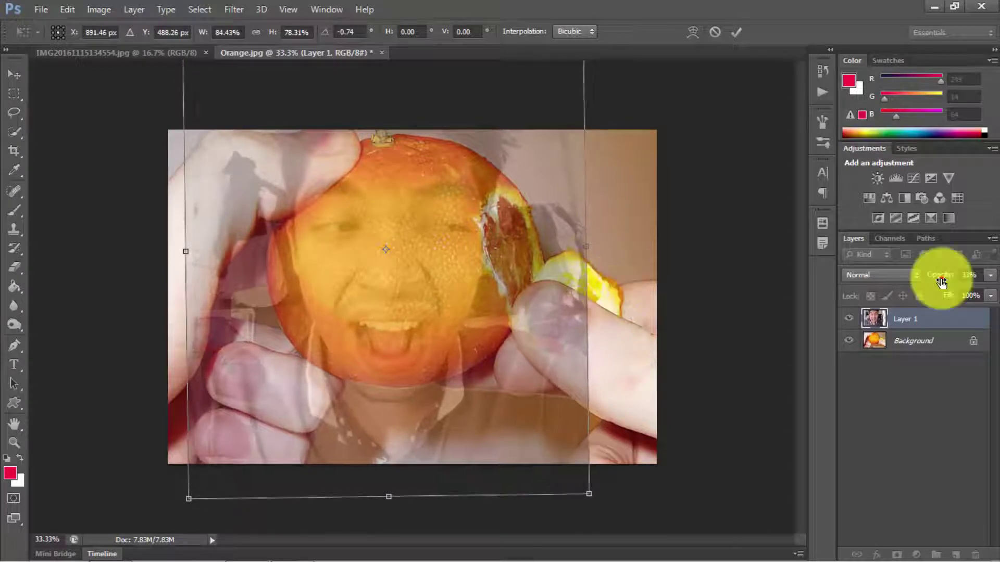
{"action": "left_click_drag", "start_coordinate": [939, 276], "coordinate": [974, 285]}
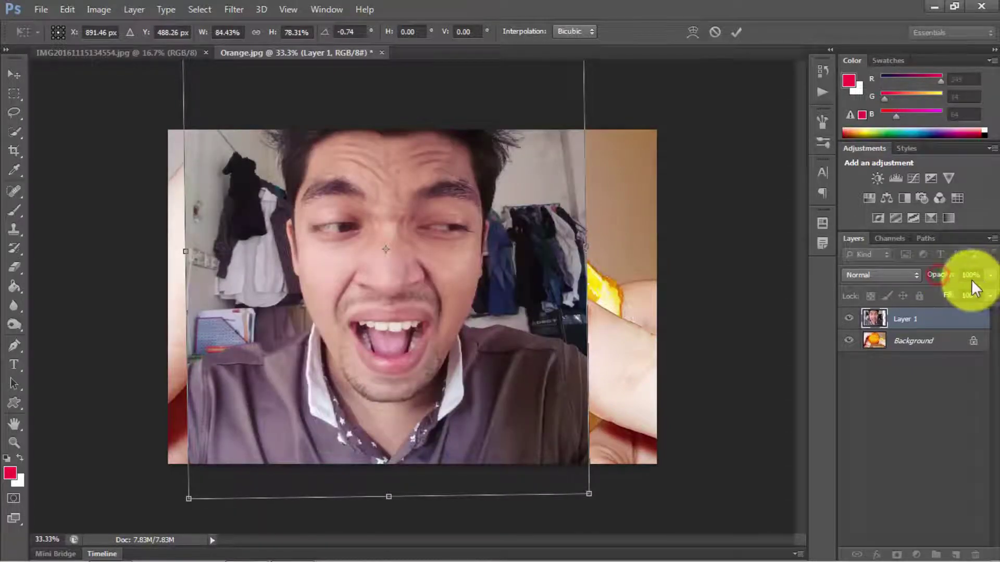
Step: Commit the face transform and duplicate Layer 1 into a new document named Displacement
{"action": "double_click", "coordinate": [524, 286]}
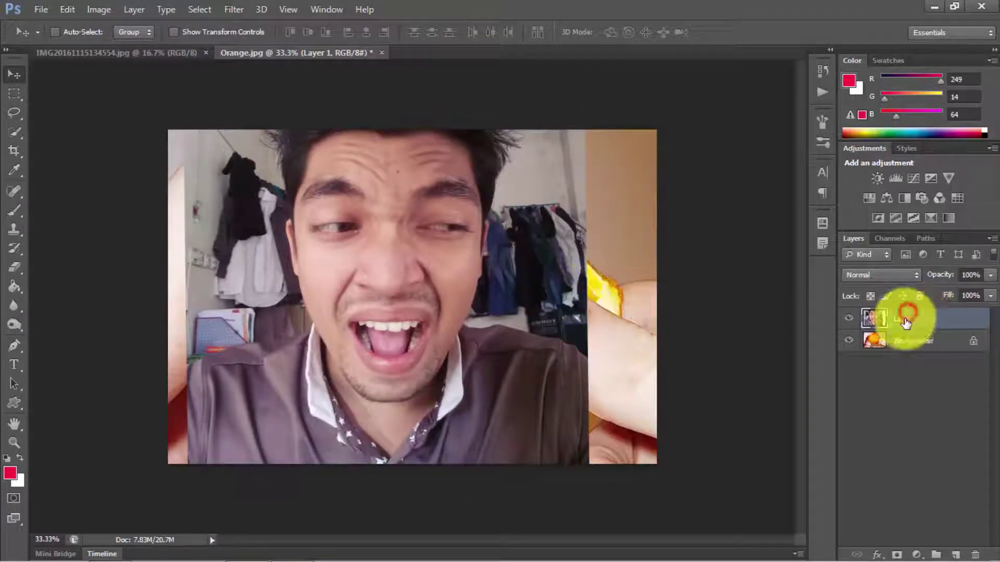
{"action": "left_click", "coordinate": [991, 238]}
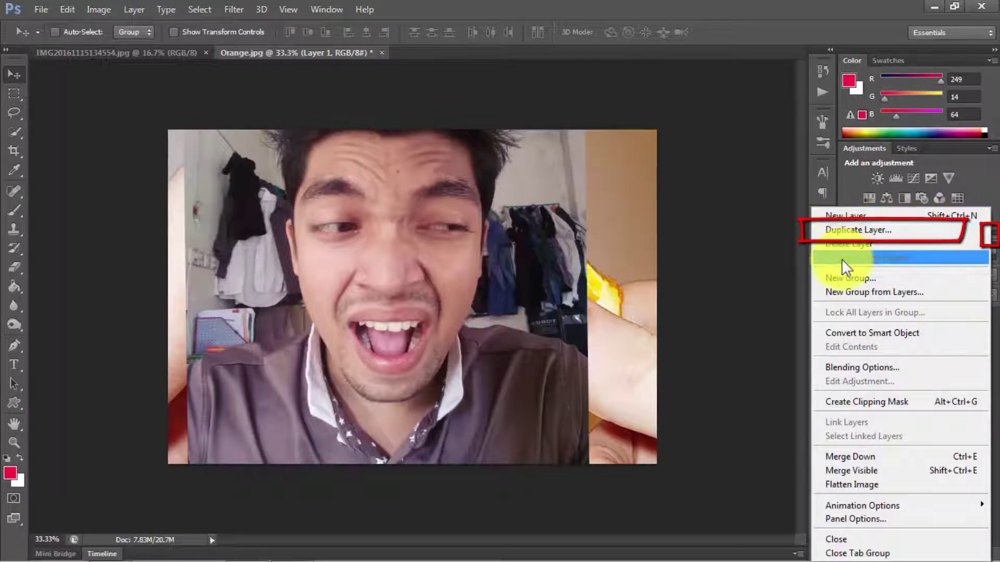
{"action": "left_click", "coordinate": [844, 230]}
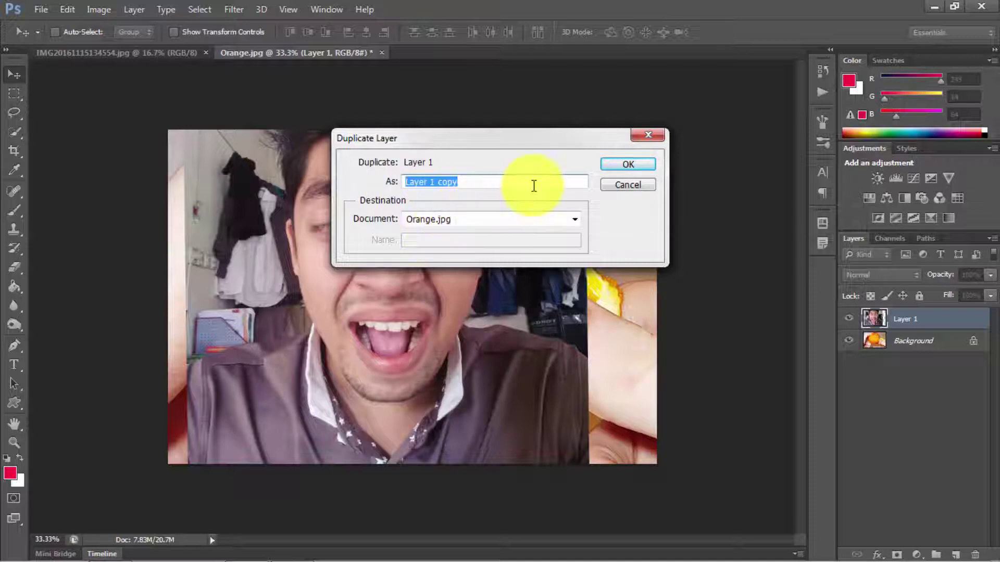
{"action": "left_click", "coordinate": [573, 219]}
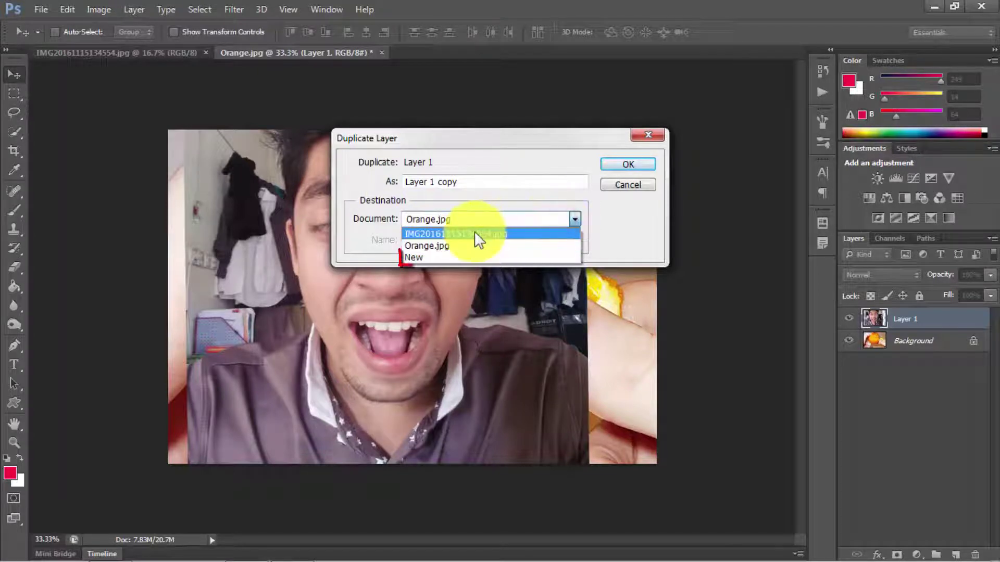
{"action": "left_click", "coordinate": [424, 257]}
{"action": "type", "text": "Displacement"}
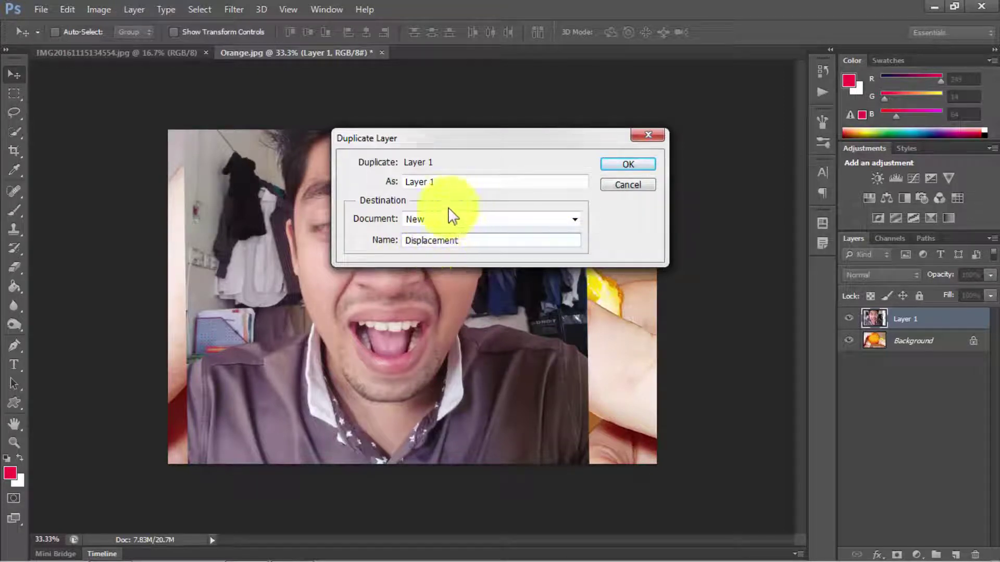
Step: Create the Displacement document and desaturate its face to grayscale
{"action": "left_click", "coordinate": [644, 164]}
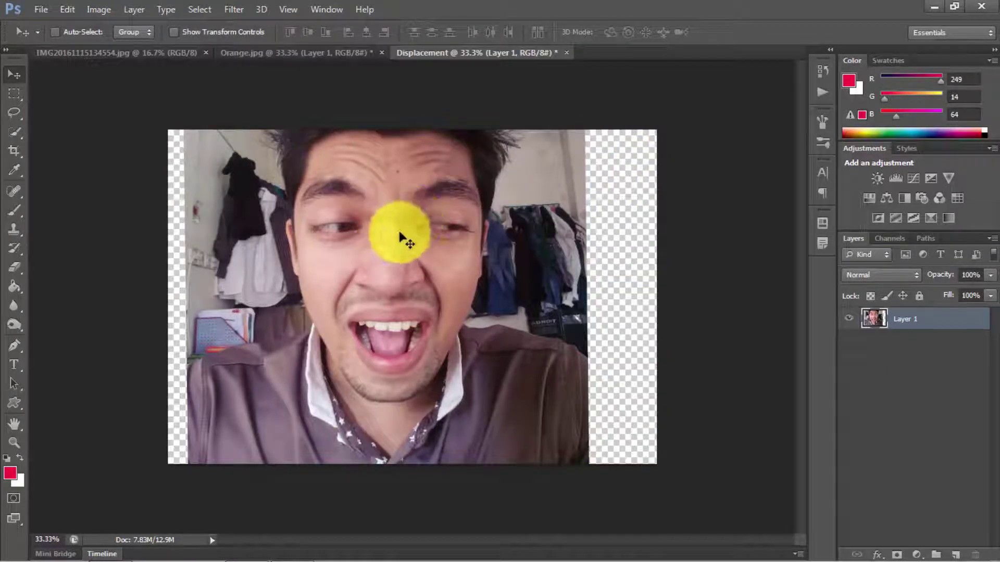
{"action": "key", "text": "ctrl+shift+u"}
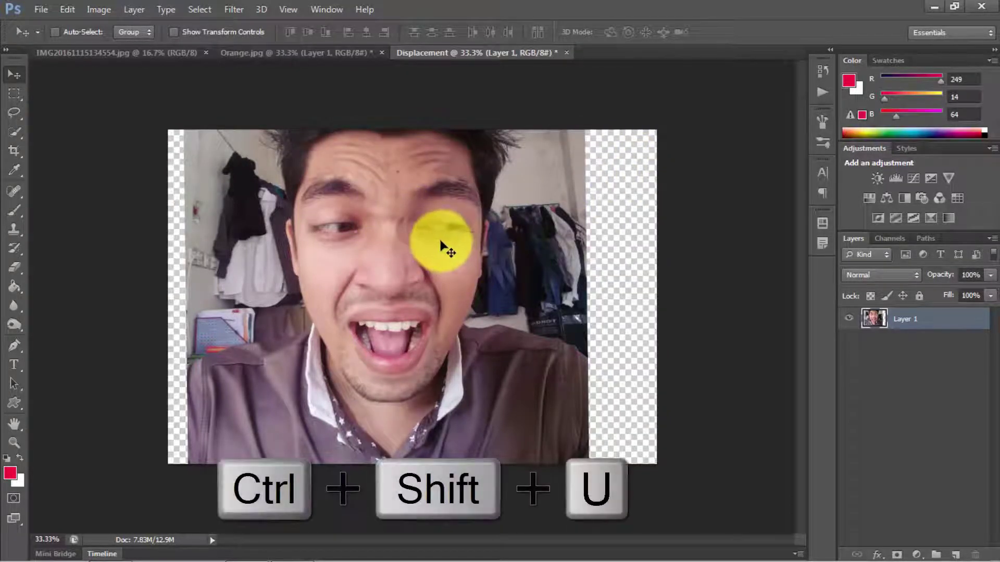
{"action": "key", "text": "ctrl+shift+u"}
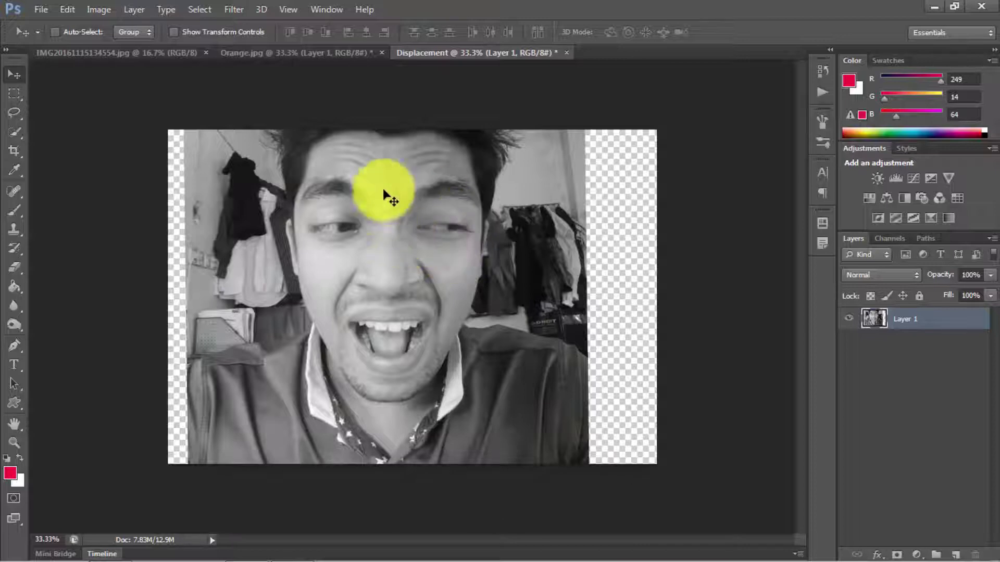
Step: Apply a 1.5-pixel Gaussian Blur to the grayscale face
{"action": "left_click", "coordinate": [232, 10]}
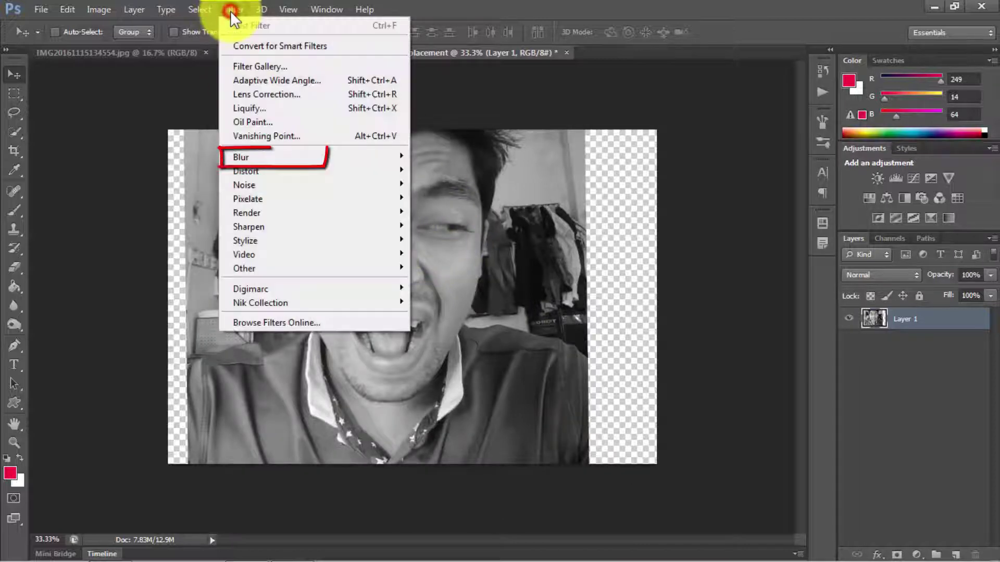
{"action": "left_click", "coordinate": [314, 157]}
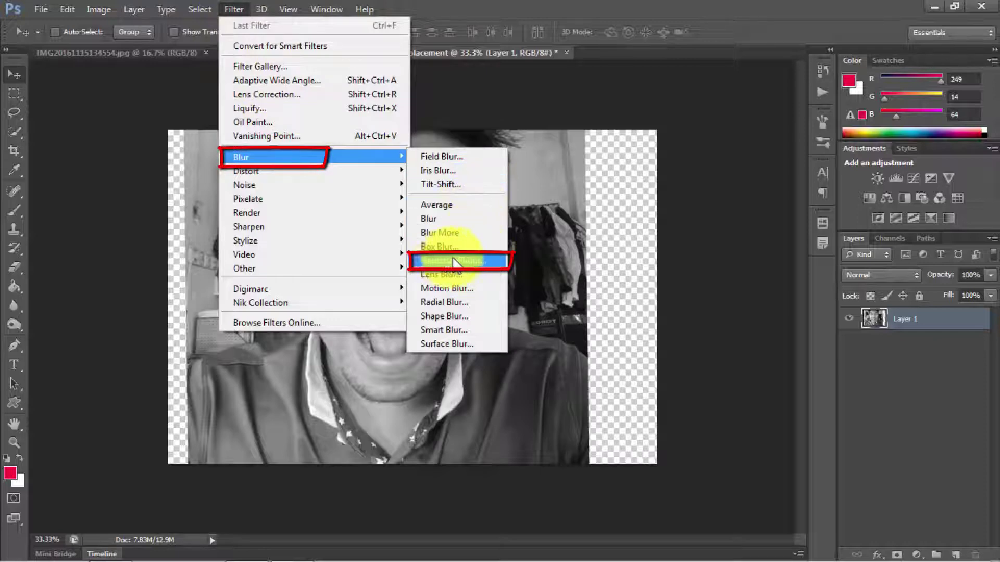
{"action": "left_click", "coordinate": [499, 266]}
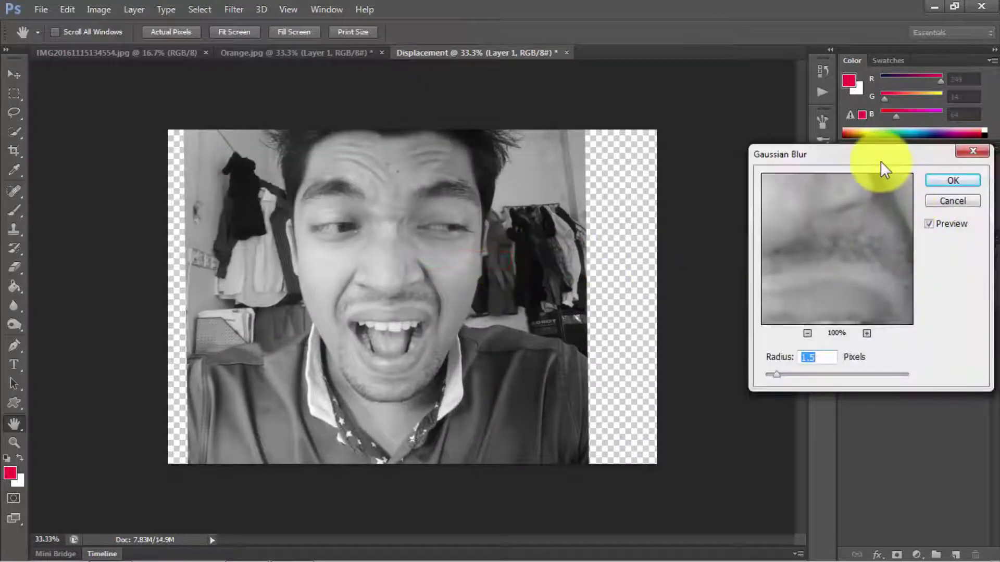
{"action": "left_click_drag", "start_coordinate": [880, 161], "coordinate": [740, 158]}
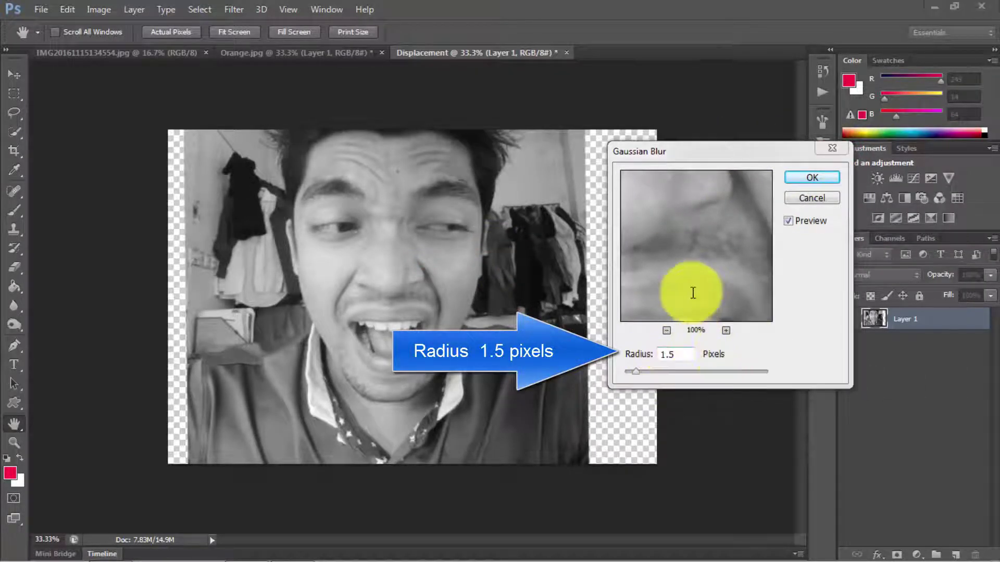
{"action": "left_click", "coordinate": [810, 177]}
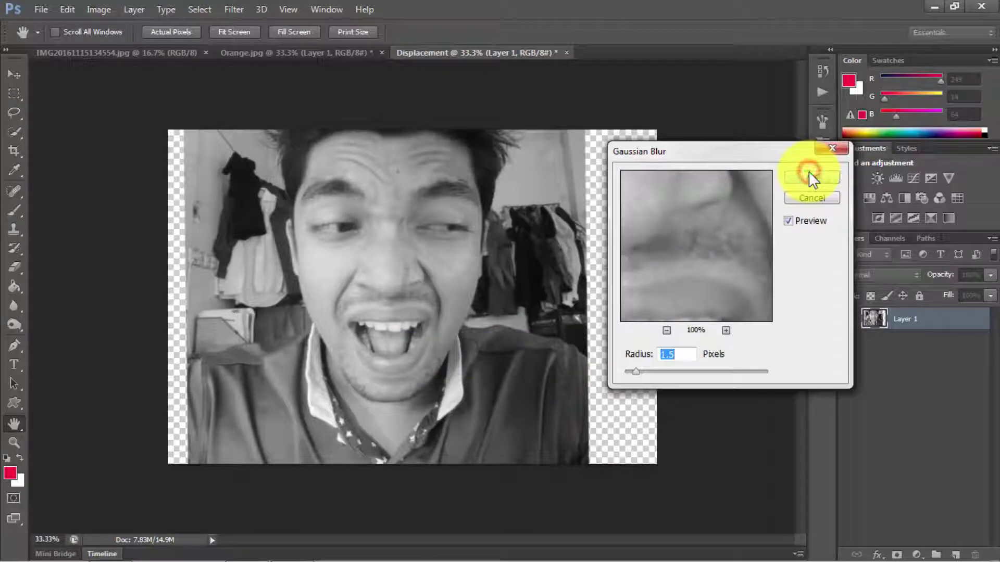
{"action": "key", "text": "v"}
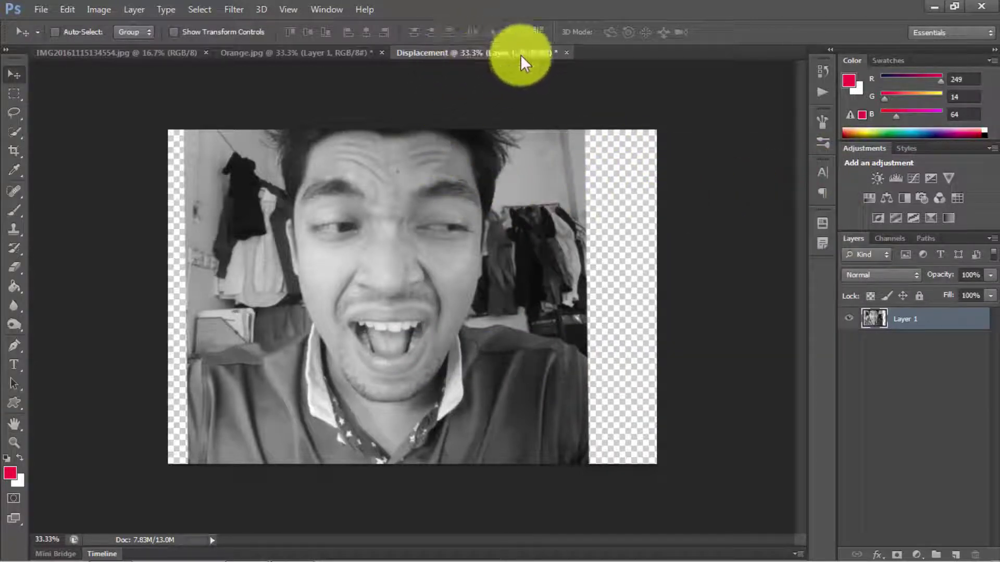
Step: Save the Displacement document as Displacement.psd on the Desktop and close it
{"action": "left_click", "coordinate": [566, 52]}
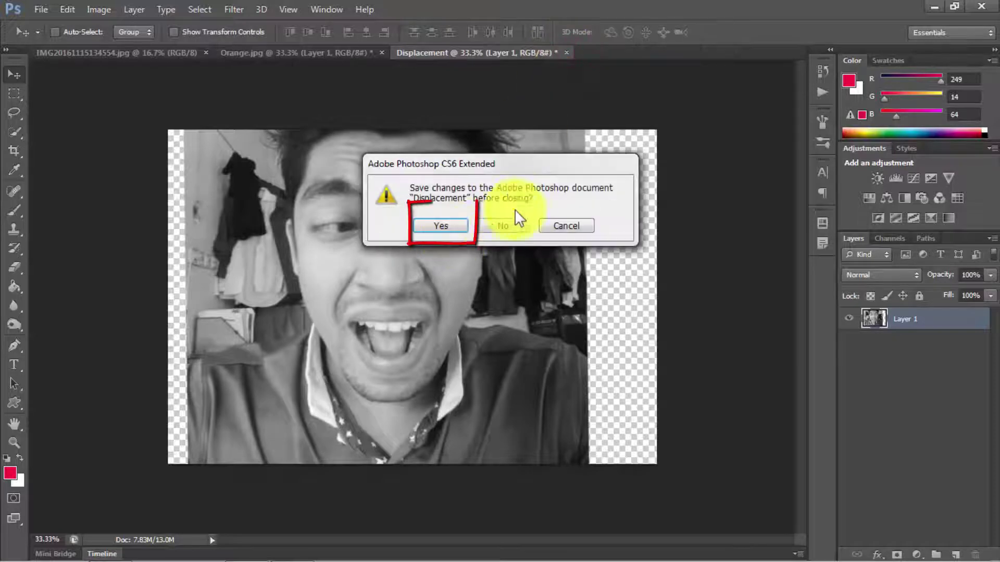
{"action": "left_click", "coordinate": [426, 225]}
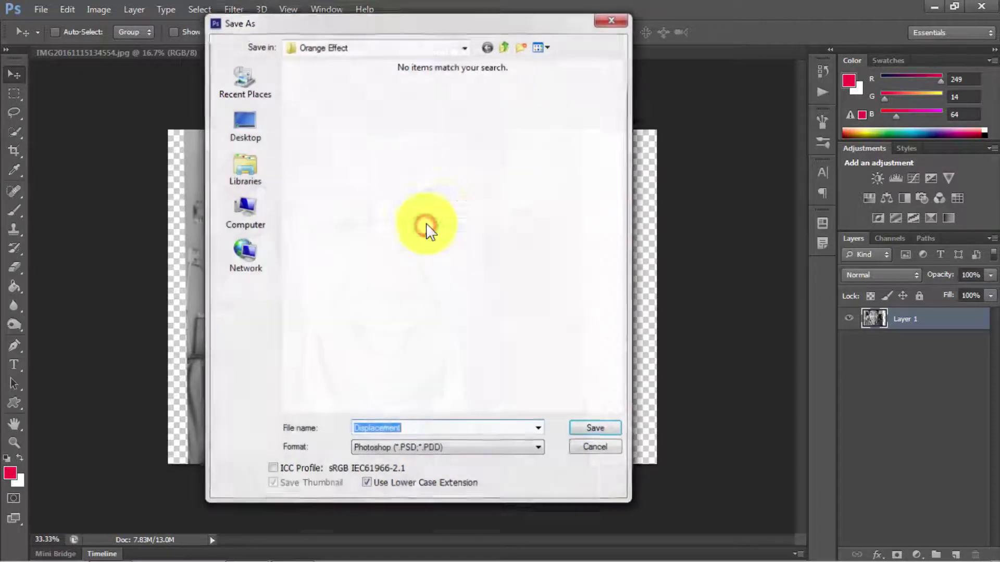
{"action": "left_click", "coordinate": [243, 120]}
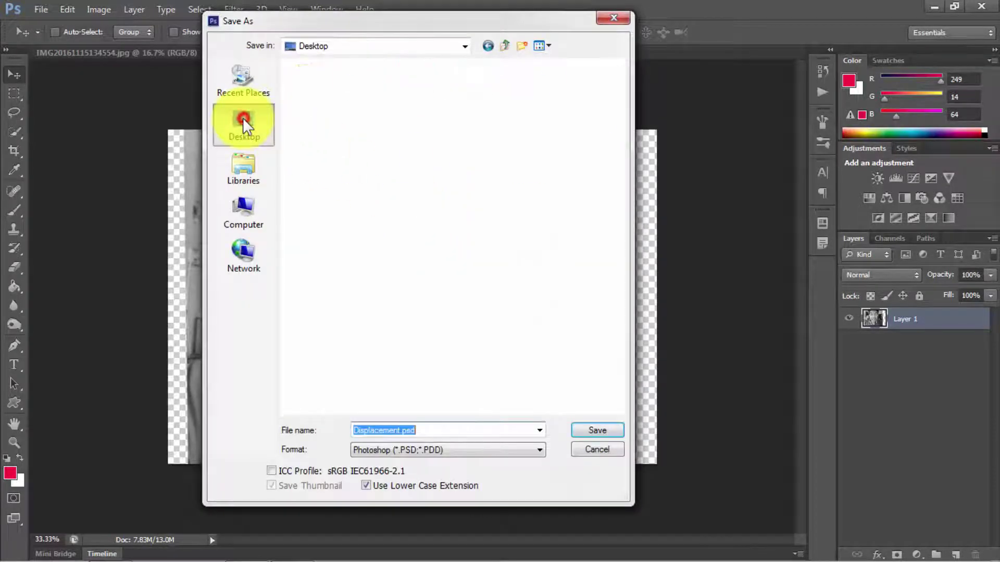
{"action": "left_click", "coordinate": [417, 433]}
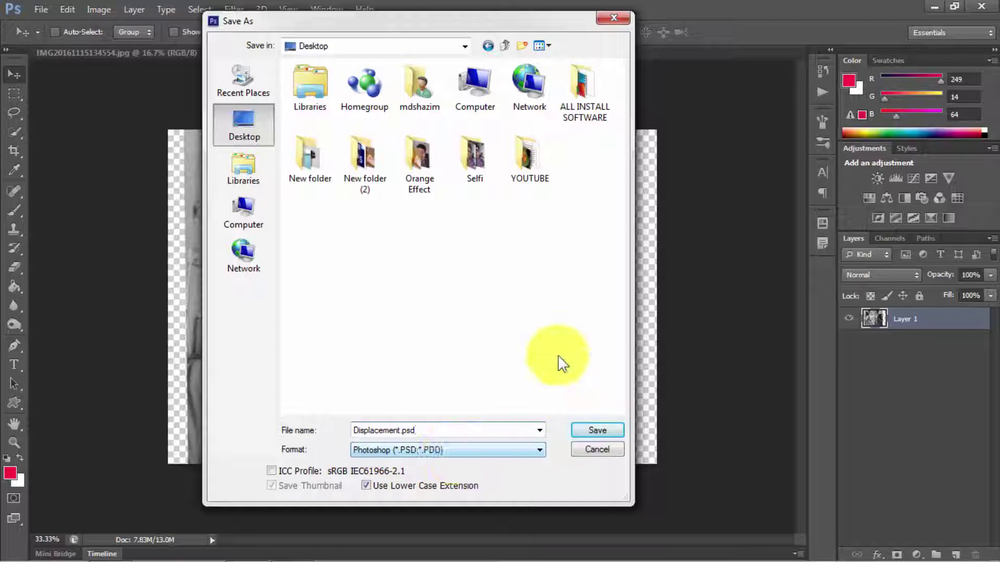
{"action": "left_click", "coordinate": [595, 428]}
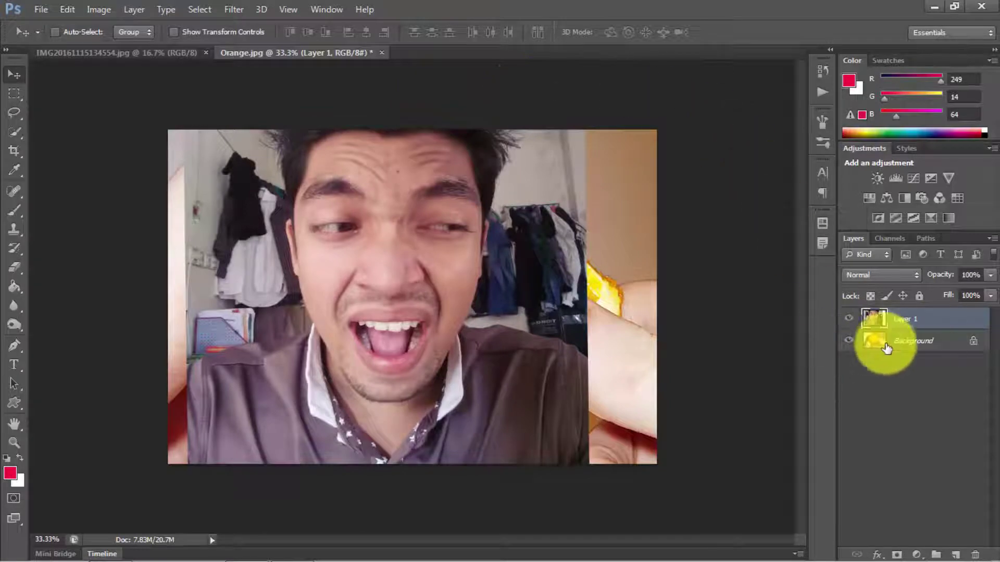
Step: Unlock the background as a layer named Orange and rename Layer 1 to Face
{"action": "double_click", "coordinate": [924, 341]}
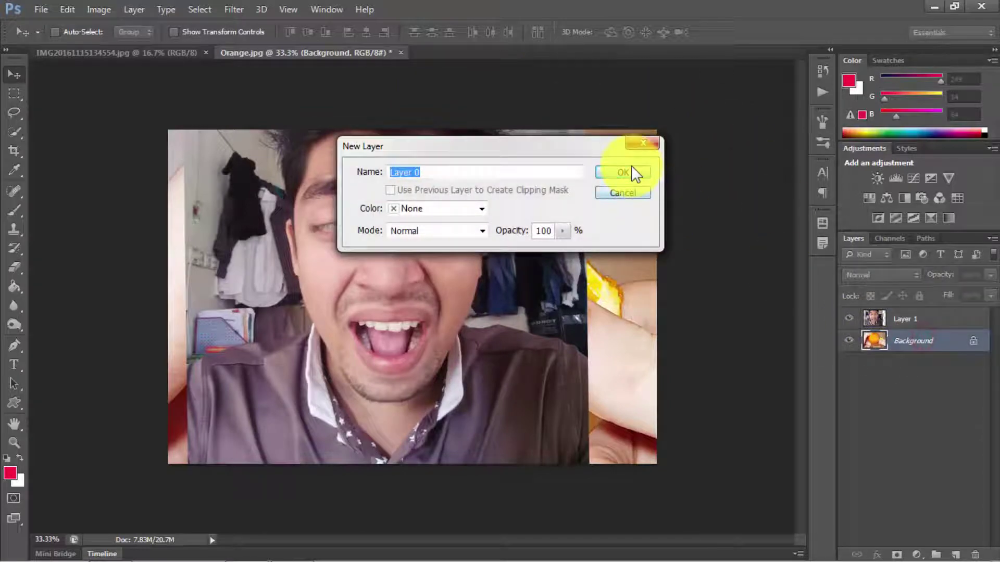
{"action": "left_click", "coordinate": [630, 167]}
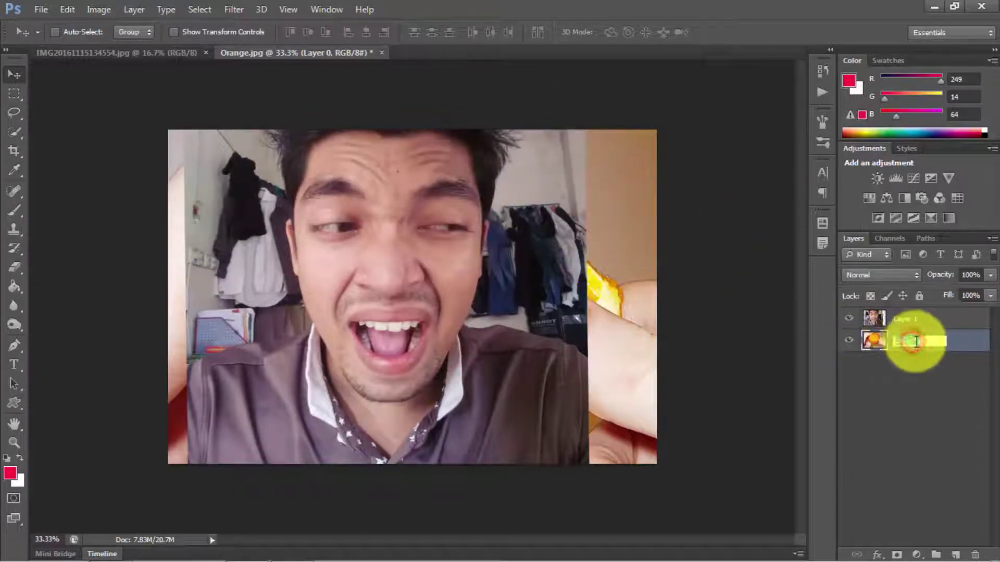
{"action": "type", "text": "Ora"}
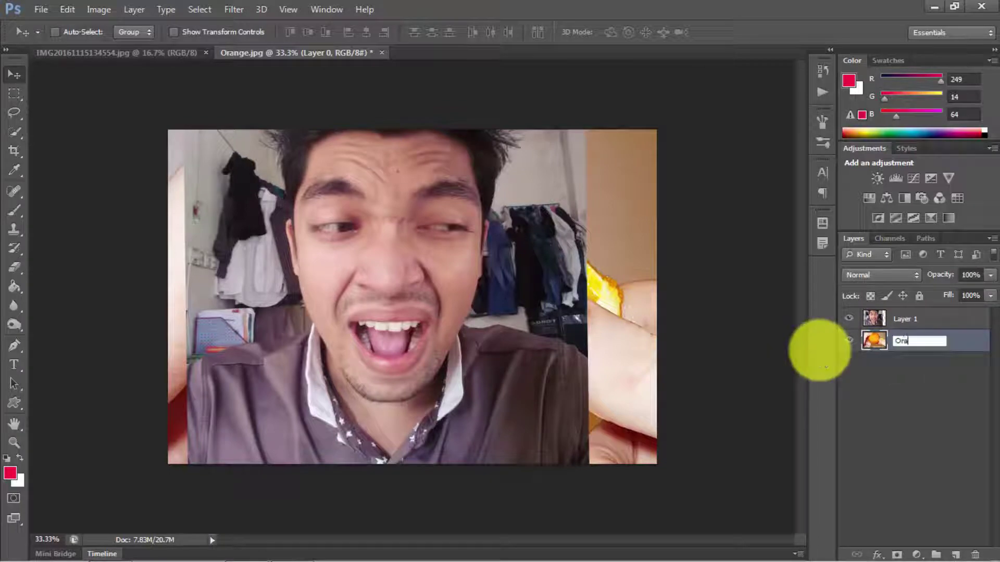
{"action": "type", "text": "nge"}
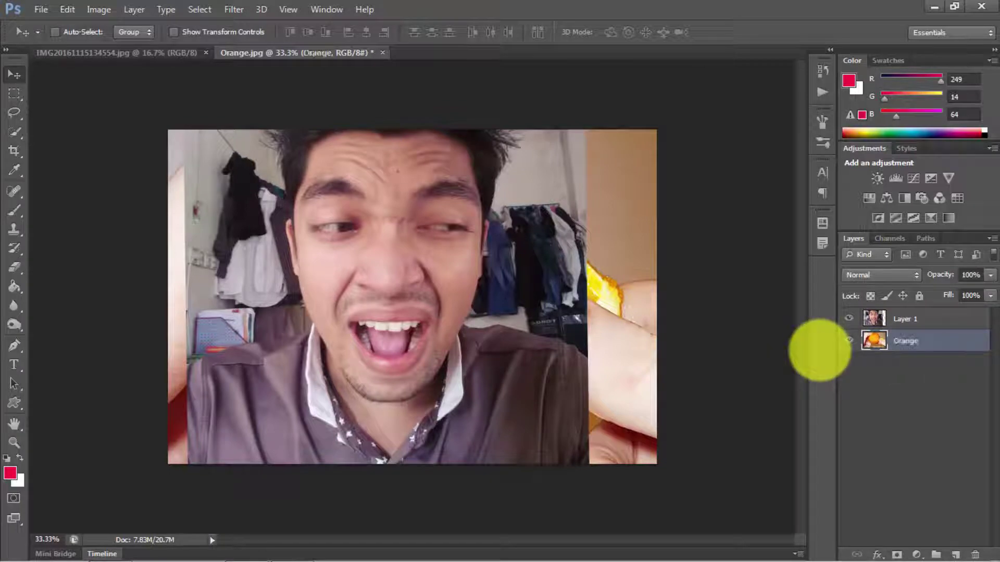
{"action": "double_click", "coordinate": [905, 320]}
{"action": "type", "text": "Face"}
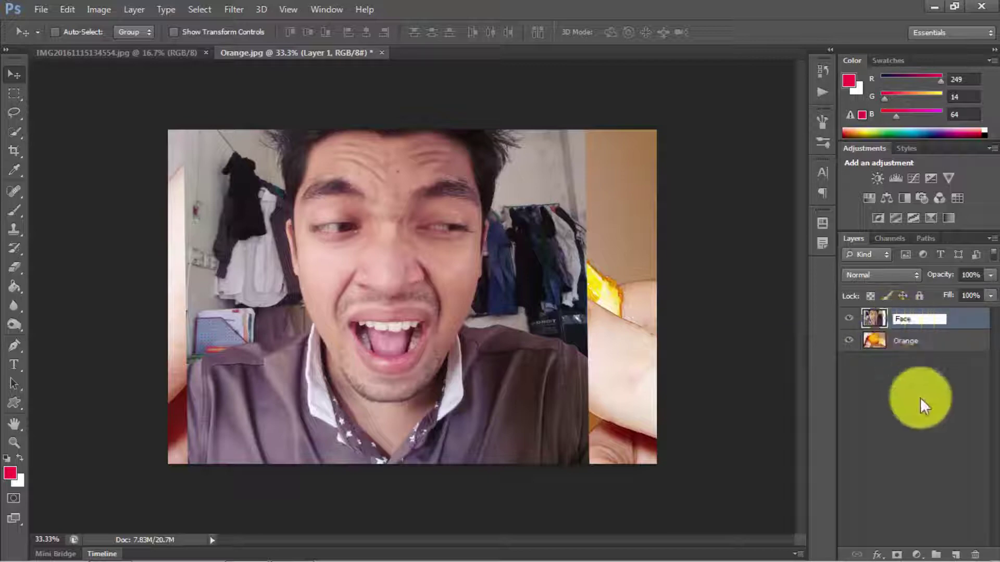
{"action": "left_click", "coordinate": [915, 341]}
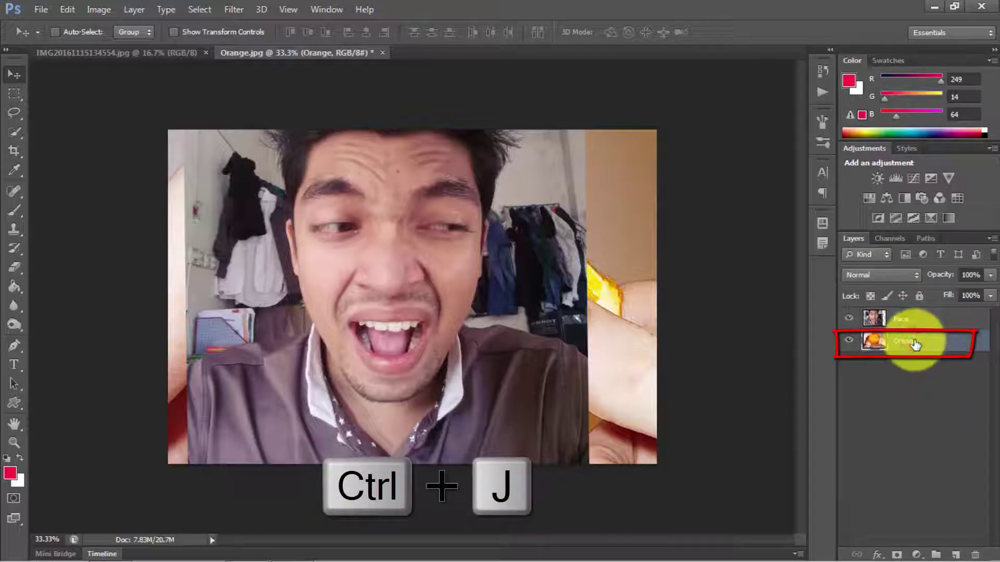
Step: Duplicate Orange above Face and distort the copy with Displace 10/10 using Displacement.psd
{"action": "key", "text": "ctrl+j"}
{"action": "left_click_drag", "start_coordinate": [904, 340], "coordinate": [901, 315]}
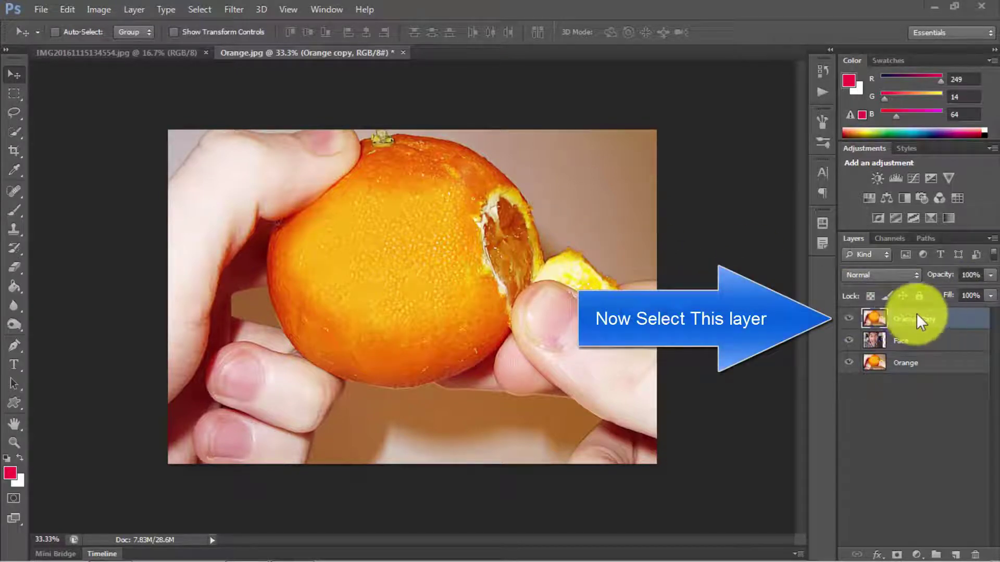
{"action": "left_click", "coordinate": [233, 10]}
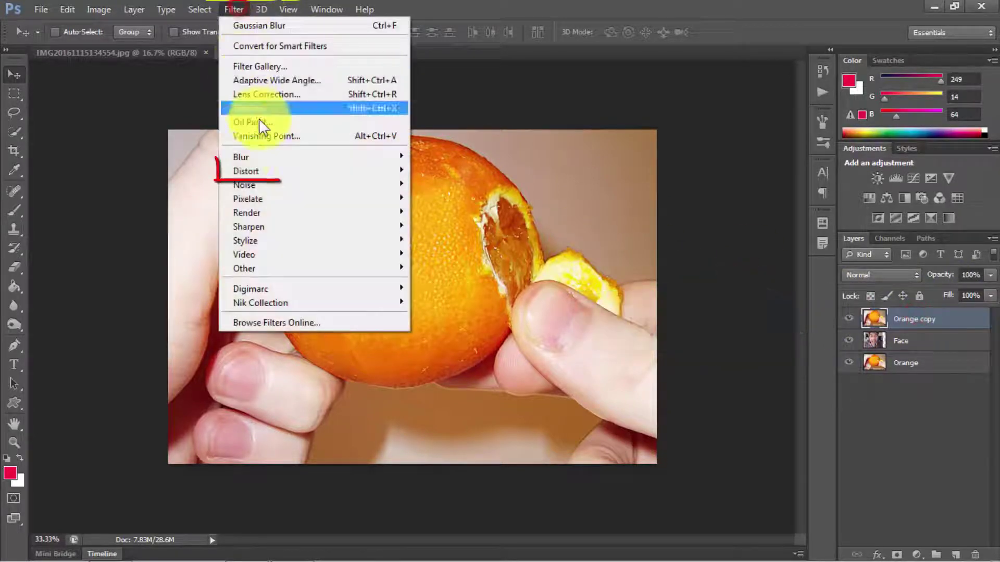
{"action": "mouse_move", "coordinate": [282, 171]}
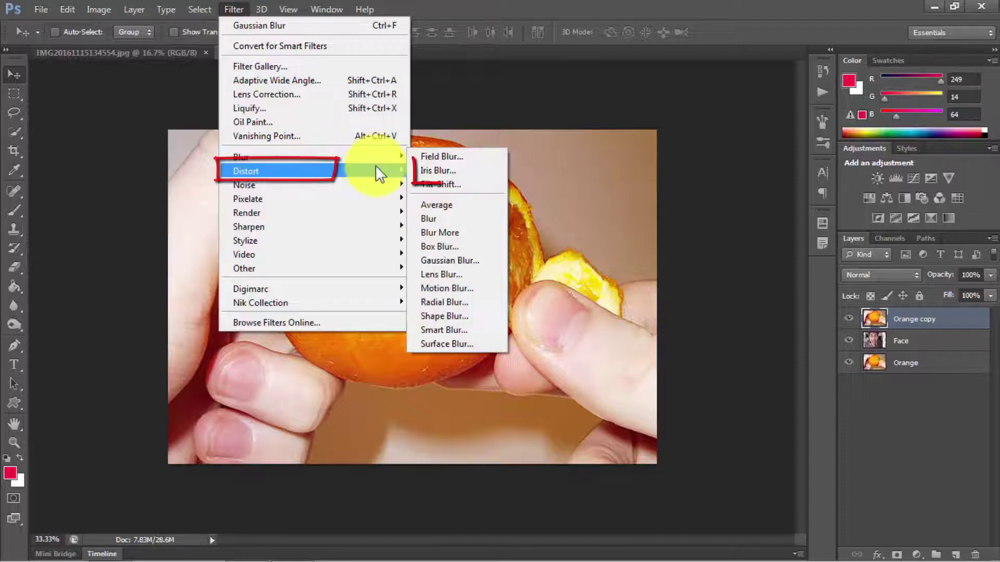
{"action": "left_click", "coordinate": [468, 165]}
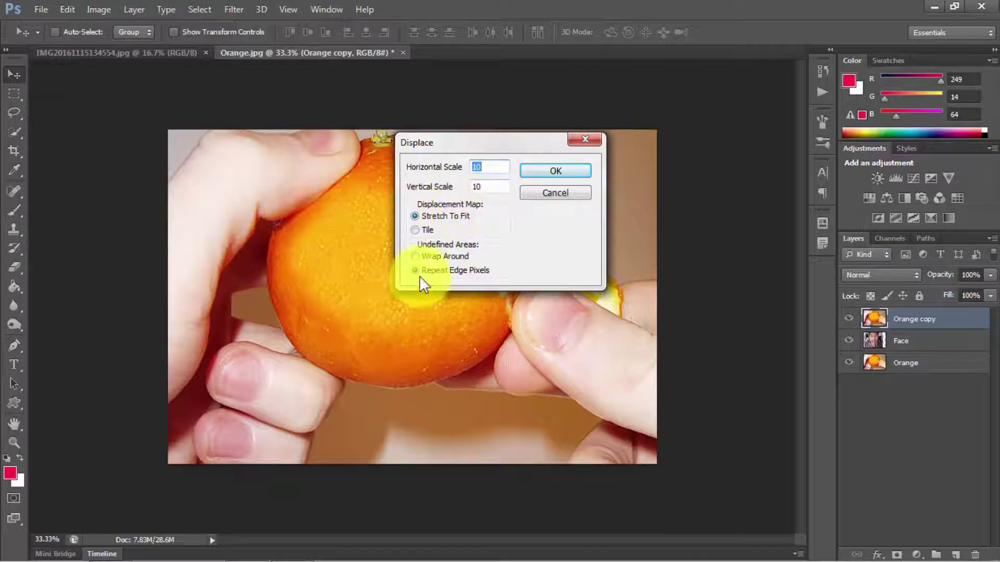
{"action": "left_click", "coordinate": [546, 169]}
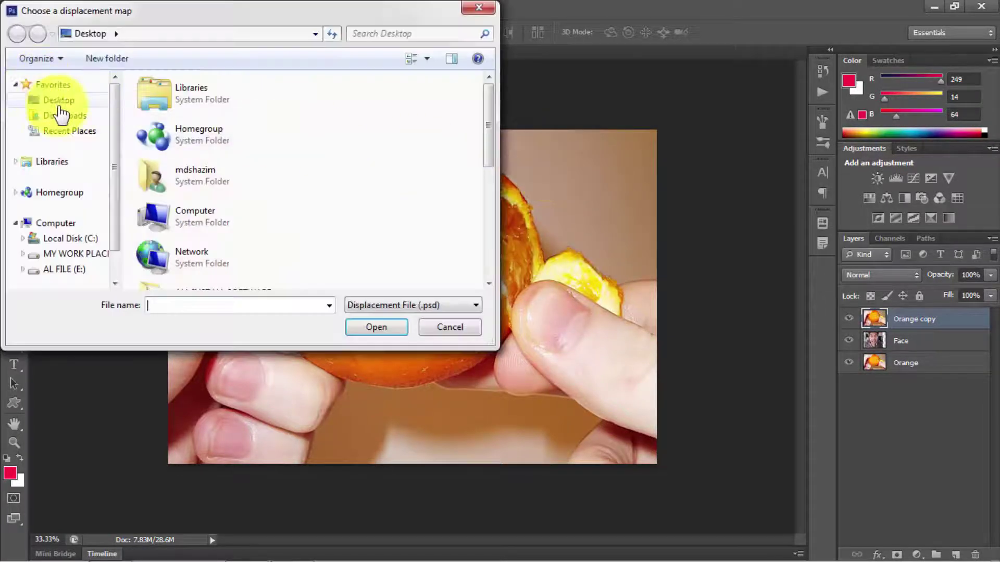
{"action": "left_click", "coordinate": [60, 107]}
{"action": "scroll", "coordinate": [354, 103], "scroll_direction": "down", "scroll_amount": 5}
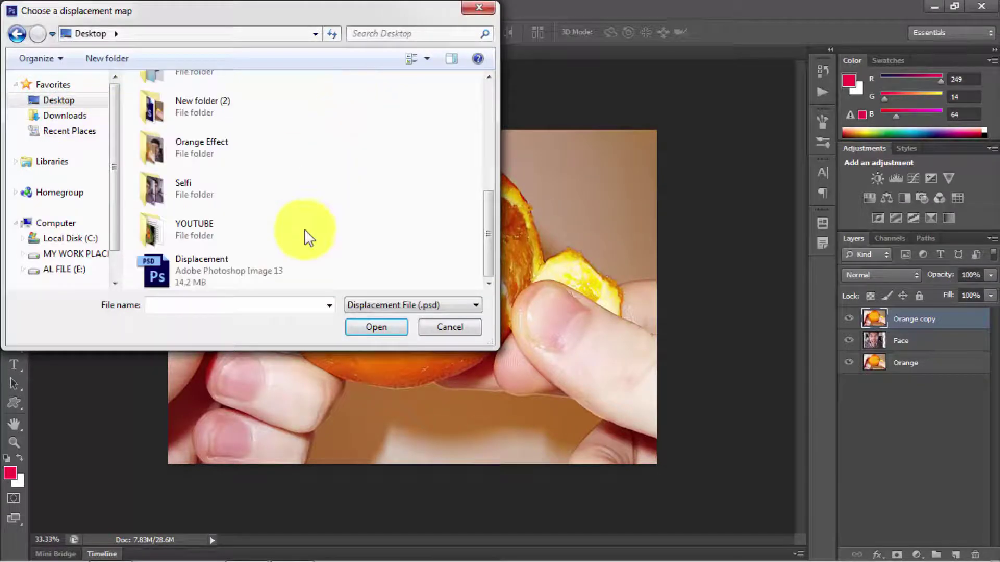
{"action": "left_click", "coordinate": [211, 266]}
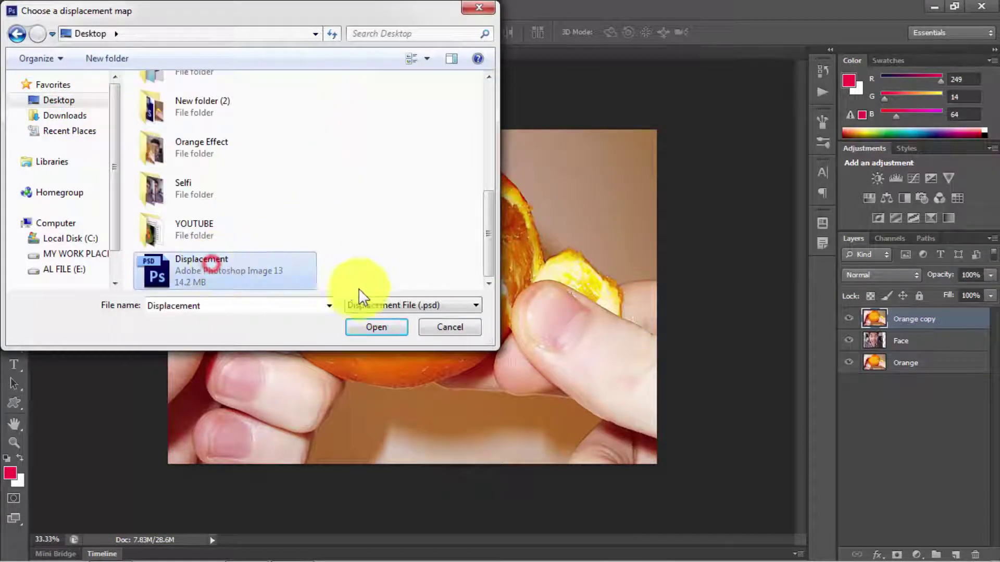
{"action": "left_click", "coordinate": [376, 327]}
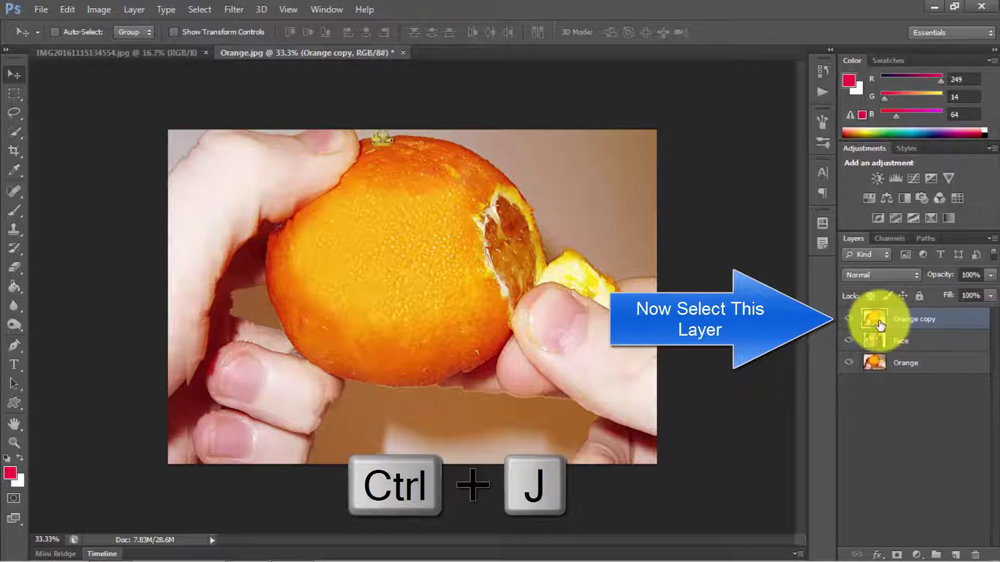
Step: Make two more copies of the displaced orange and name the three layers 1, 2 and 3
{"action": "key", "text": "ctrl+j"}
{"action": "key", "text": "ctrl+j"}
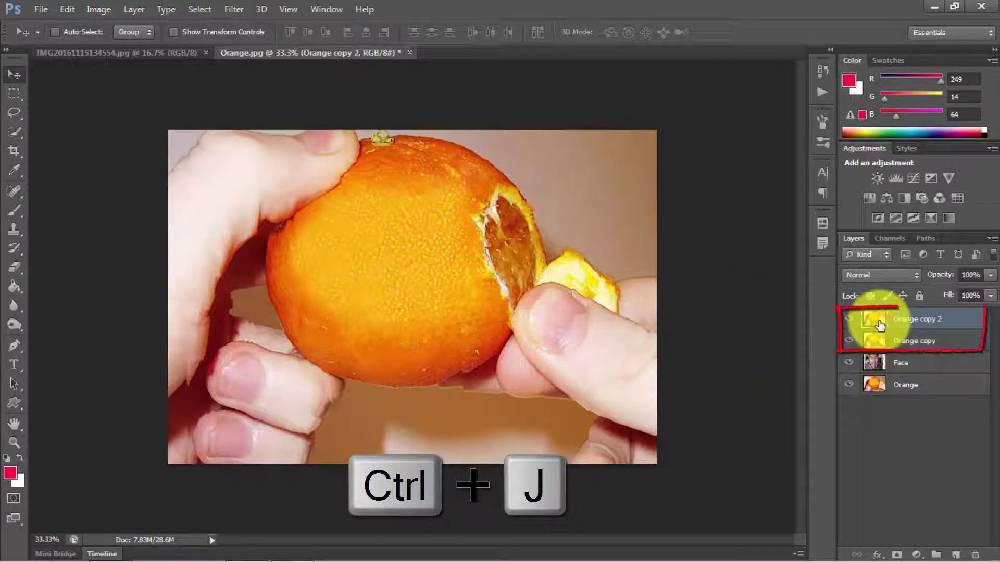
{"action": "left_click", "coordinate": [912, 363]}
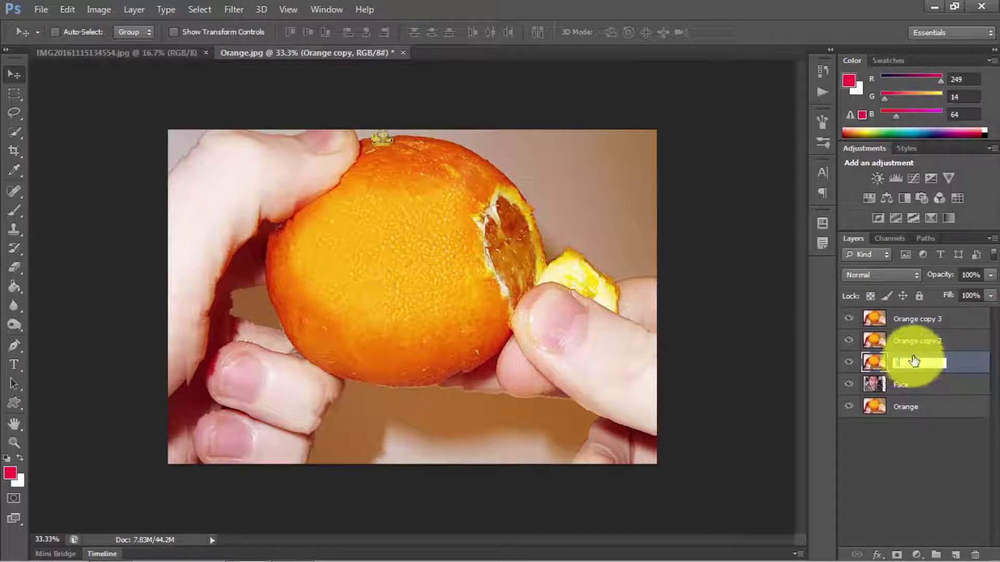
{"action": "double_click", "coordinate": [911, 341]}
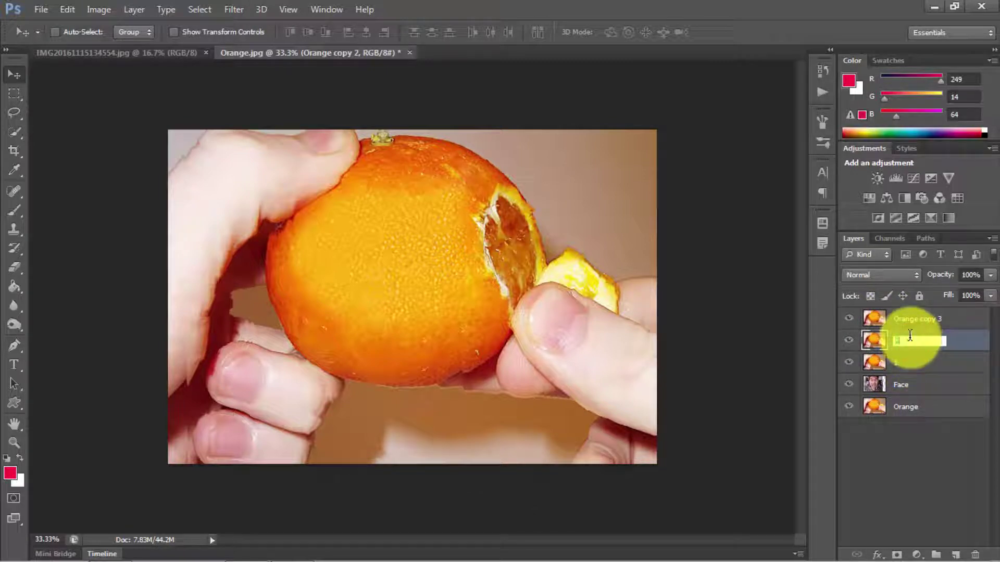
{"action": "type", "text": "2"}
{"action": "left_click", "coordinate": [903, 322]}
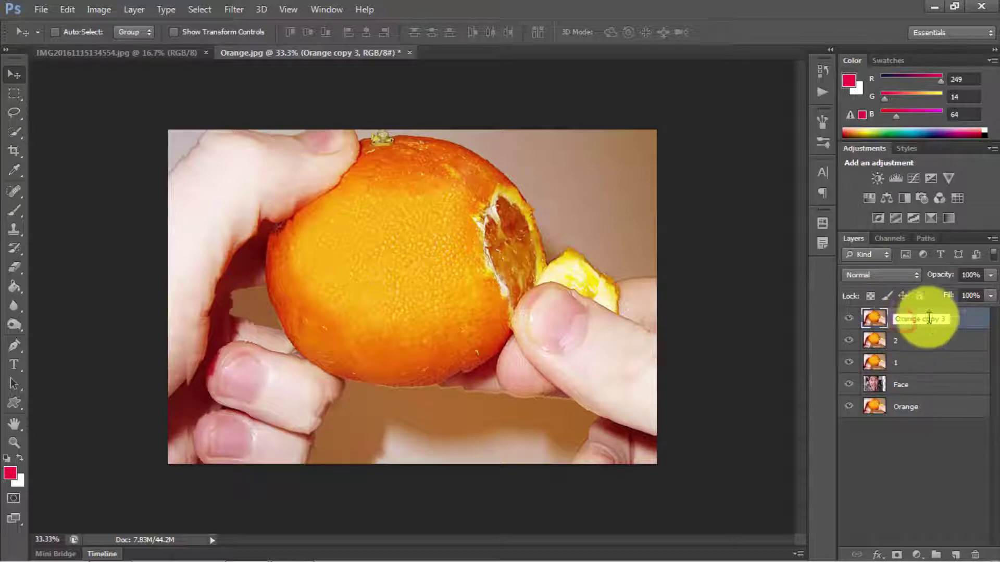
{"action": "left_click_drag", "start_coordinate": [947, 319], "coordinate": [872, 322]}
{"action": "type", "text": "3"}
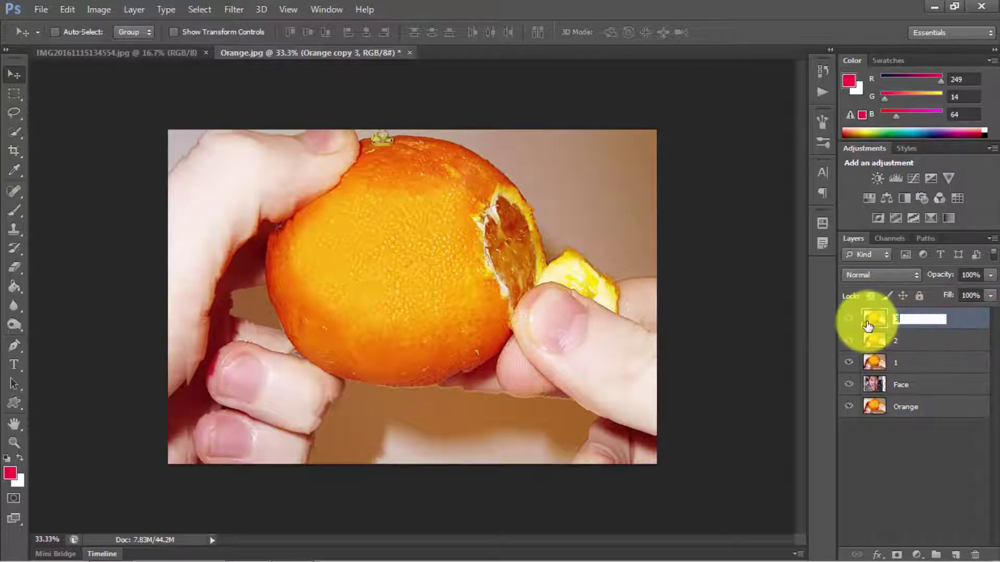
{"action": "left_click", "coordinate": [907, 343]}
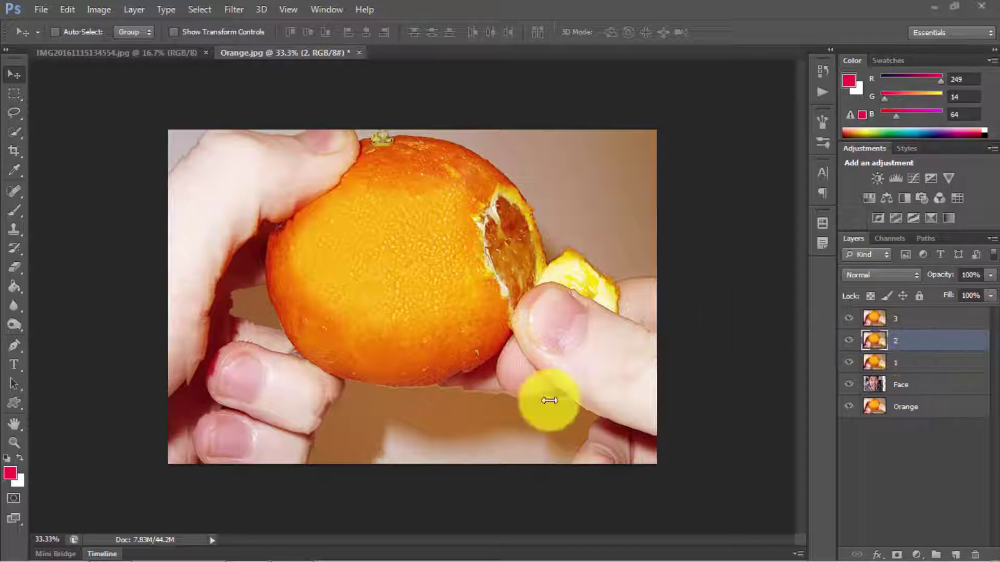
{"action": "left_click", "coordinate": [900, 367]}
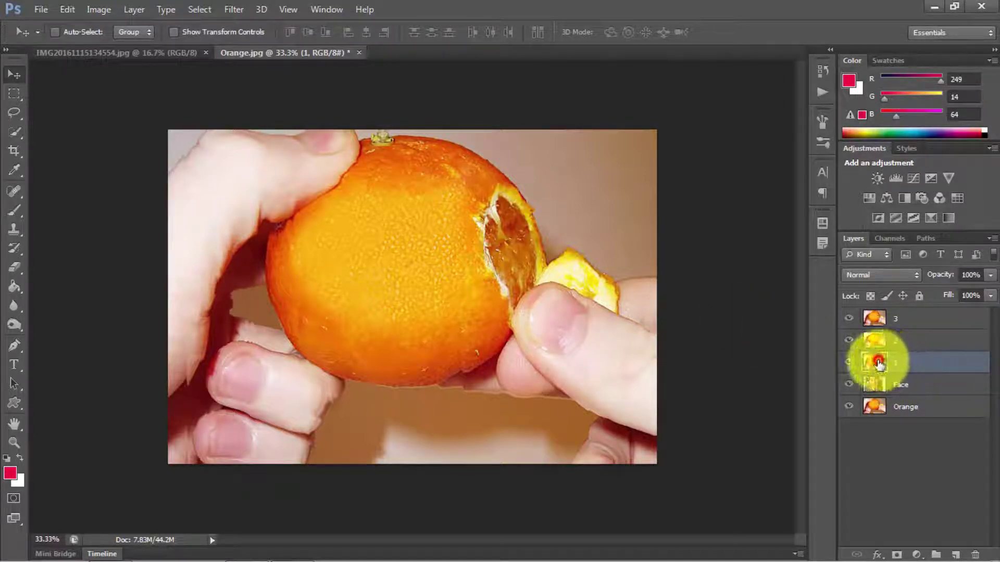
{"action": "left_click", "coordinate": [883, 272]}
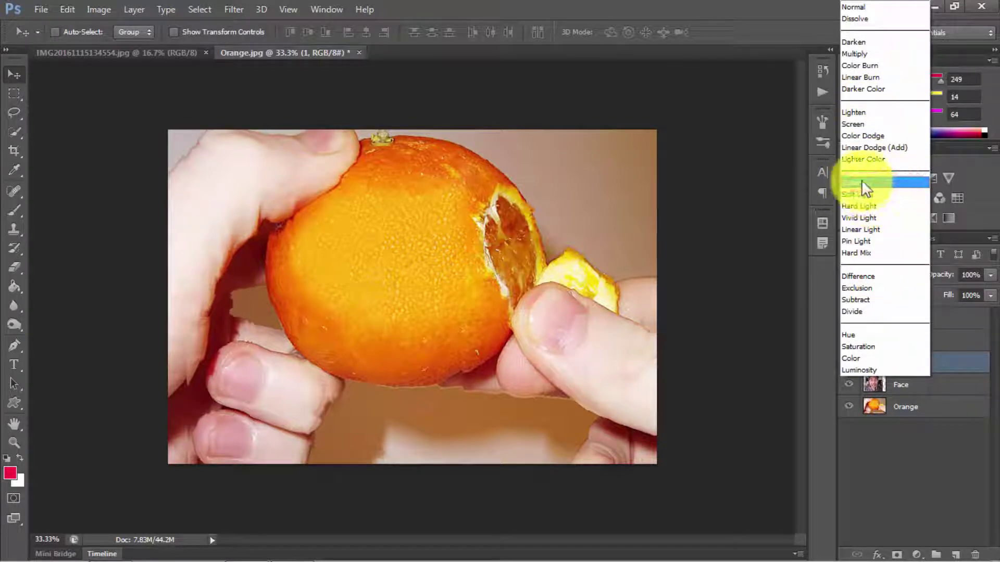
Step: Set layer 1 to Overlay and layer 2 to Soft Light blending
{"action": "left_click", "coordinate": [914, 182]}
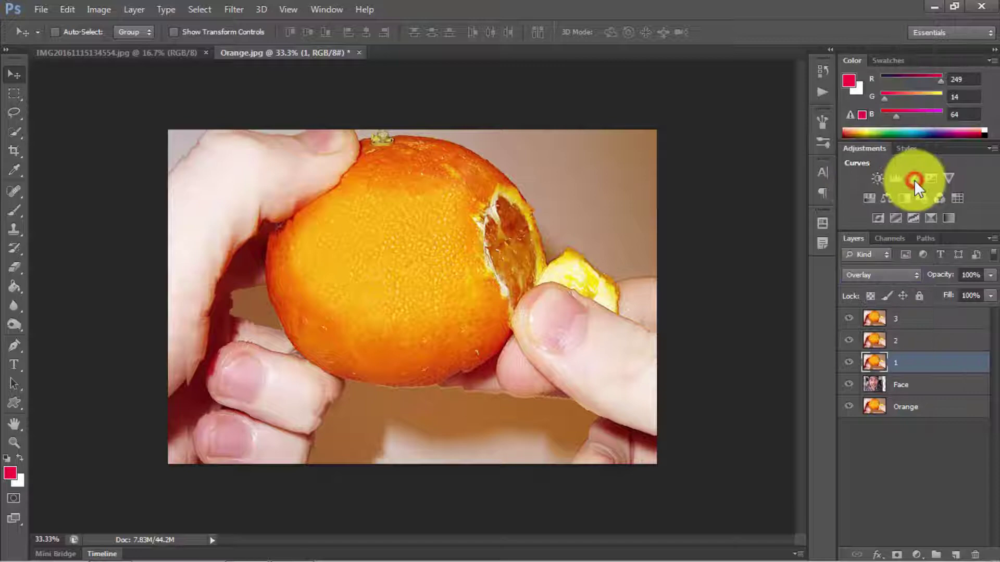
{"action": "left_click", "coordinate": [905, 348]}
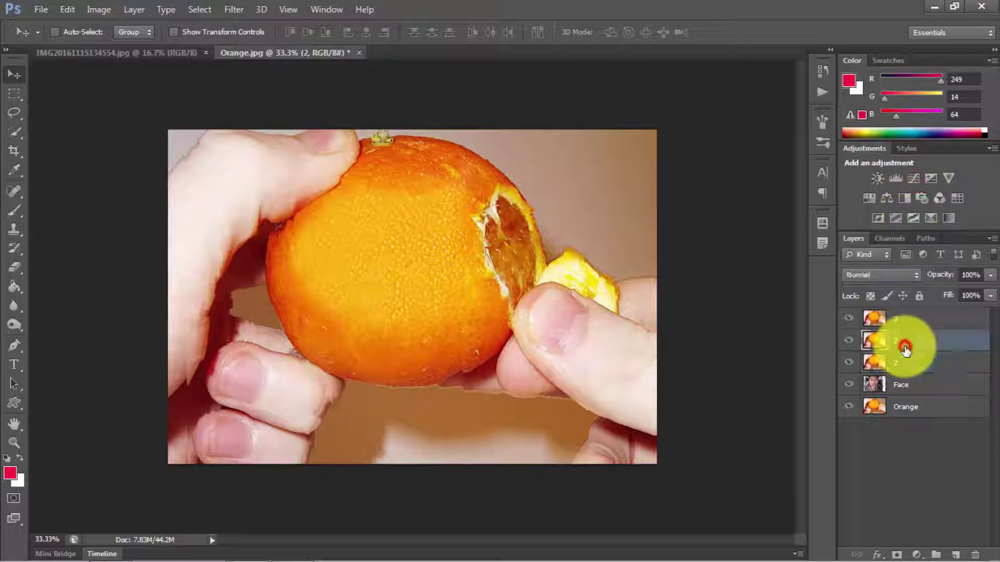
{"action": "left_click", "coordinate": [889, 275]}
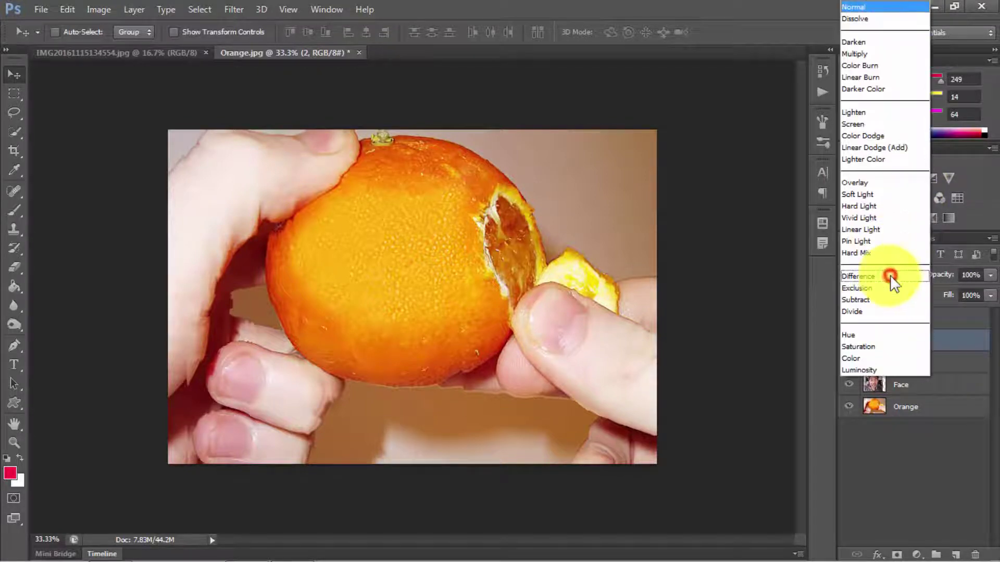
{"action": "left_click", "coordinate": [901, 195]}
Step: Set layer 3 to Multiply at 30% opacity, then select the Face layer
{"action": "left_click", "coordinate": [925, 321]}
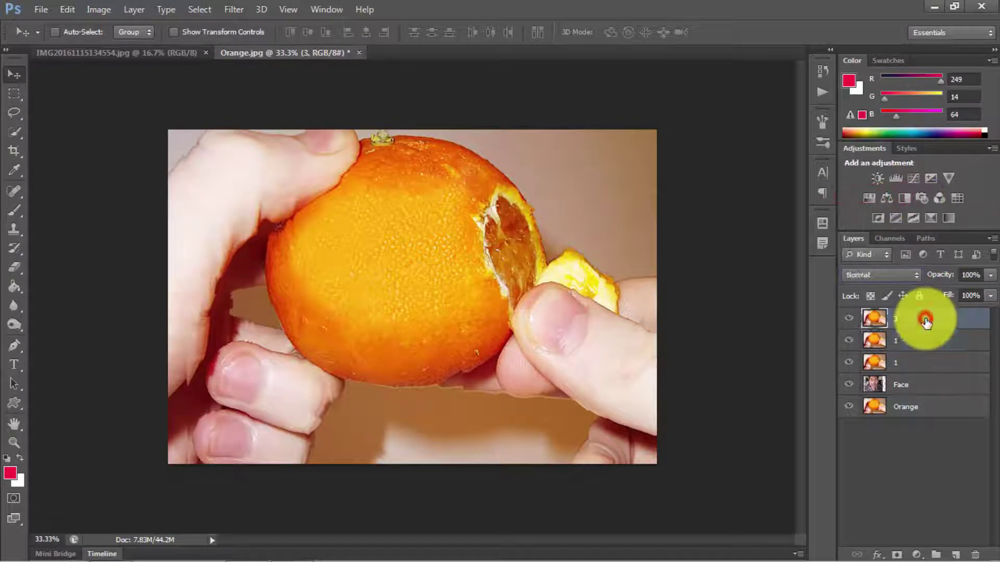
{"action": "left_click", "coordinate": [893, 271]}
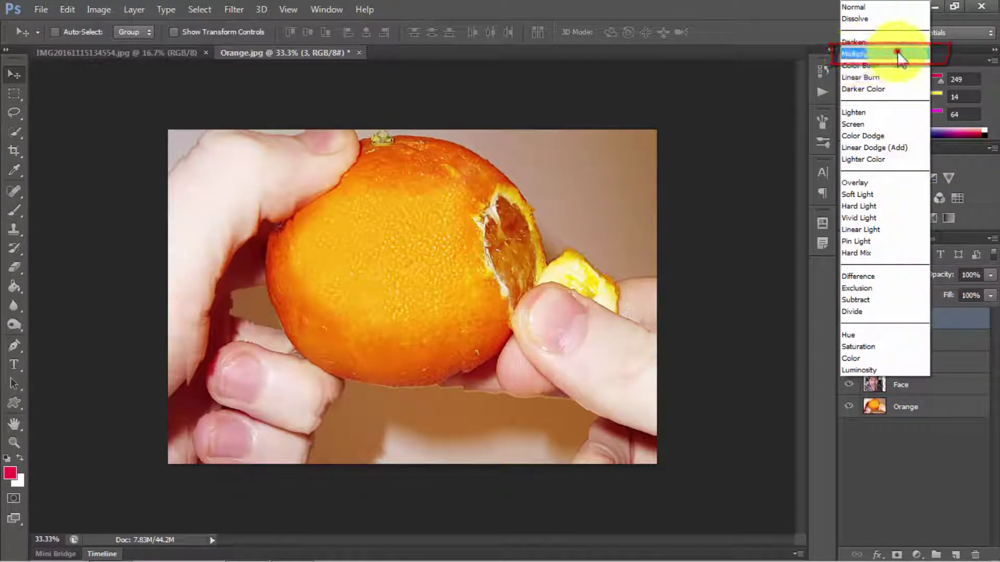
{"action": "left_click", "coordinate": [885, 54]}
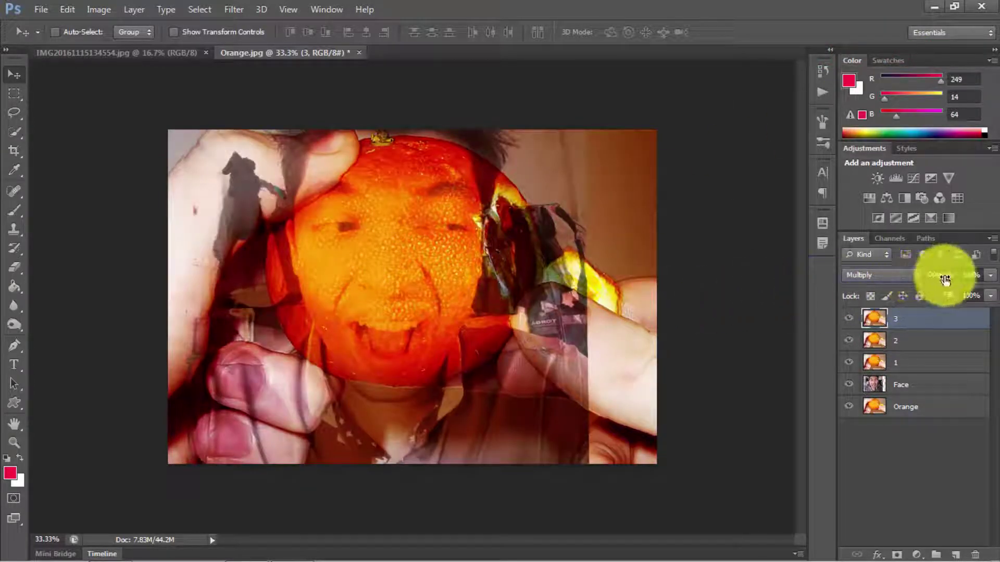
{"action": "mouse_move", "coordinate": [946, 280]}
{"action": "left_mouse_down"}
{"action": "mouse_move", "coordinate": [862, 279]}
{"action": "mouse_move", "coordinate": [882, 278]}
{"action": "left_mouse_up"}
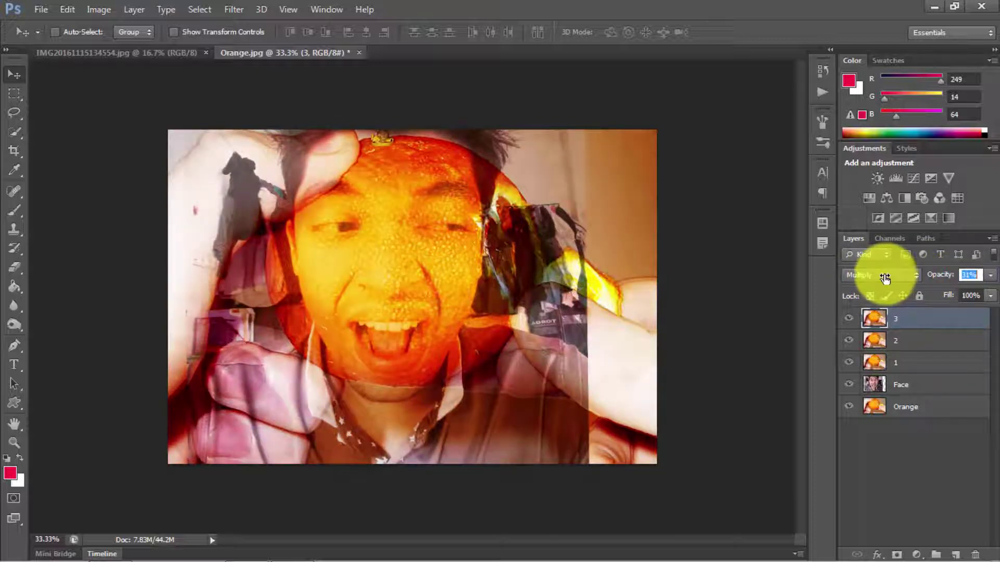
{"action": "left_click_drag", "start_coordinate": [884, 278], "coordinate": [883, 278]}
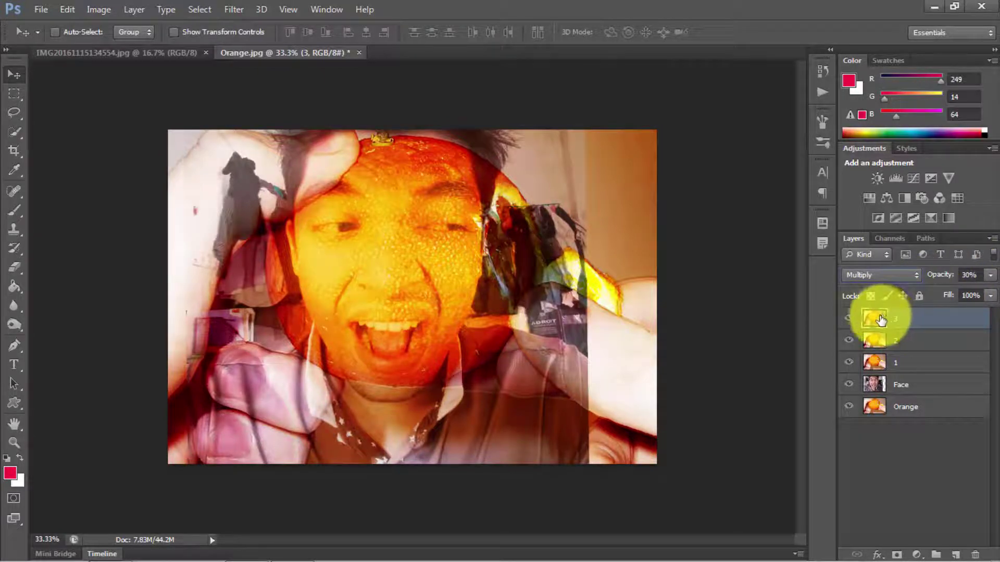
{"action": "left_click", "coordinate": [901, 384]}
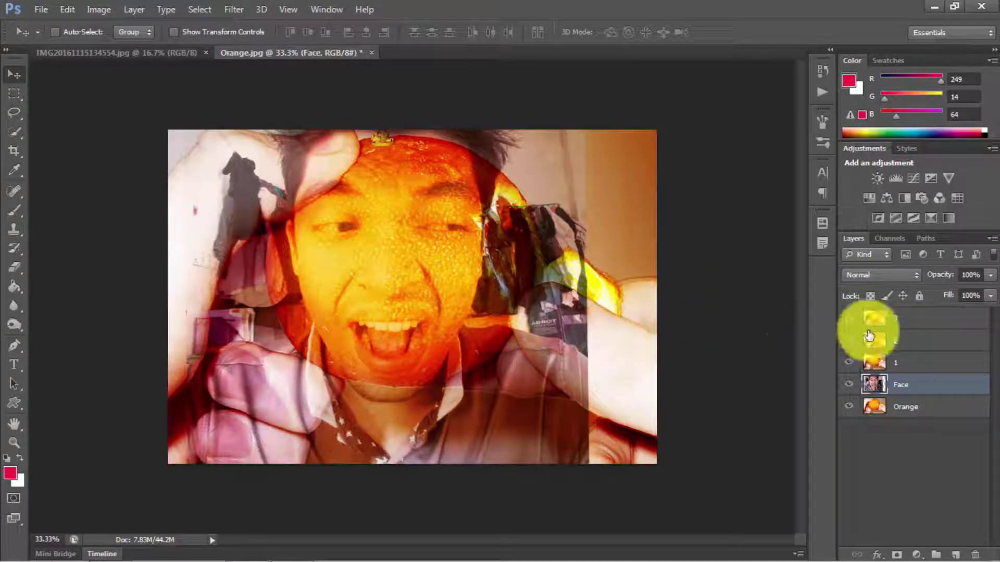
Step: Hide layers 3, 2 and 1 and give the Face layer a black hide-all mask
{"action": "left_click", "coordinate": [848, 318]}
{"action": "left_click", "coordinate": [849, 340]}
{"action": "left_click", "coordinate": [850, 363]}
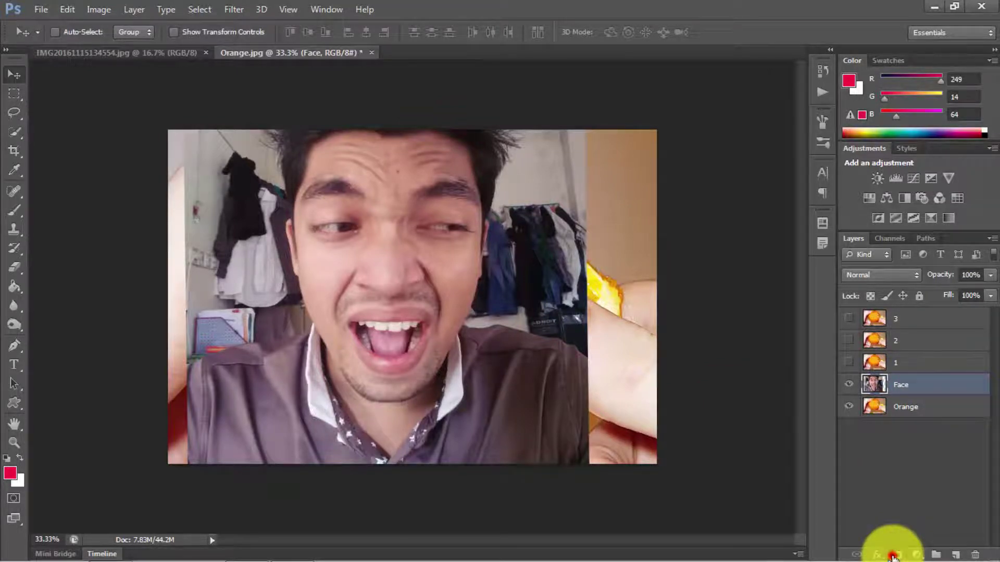
{"action": "left_click", "coordinate": [892, 556], "text": "alt"}
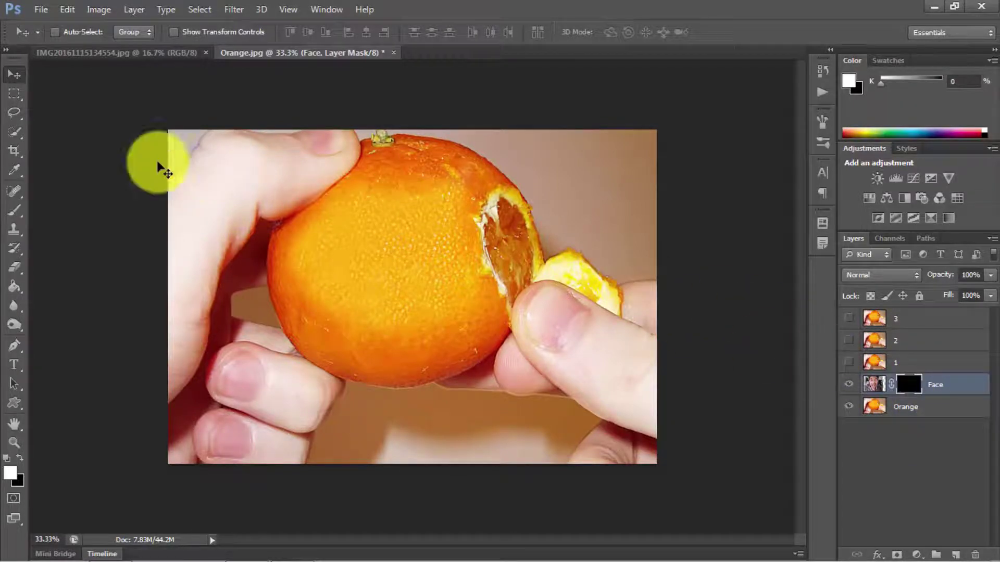
Step: Set up the Brush Tool with the Soft Round 56 px tip at 36% opacity
{"action": "left_click", "coordinate": [14, 210]}
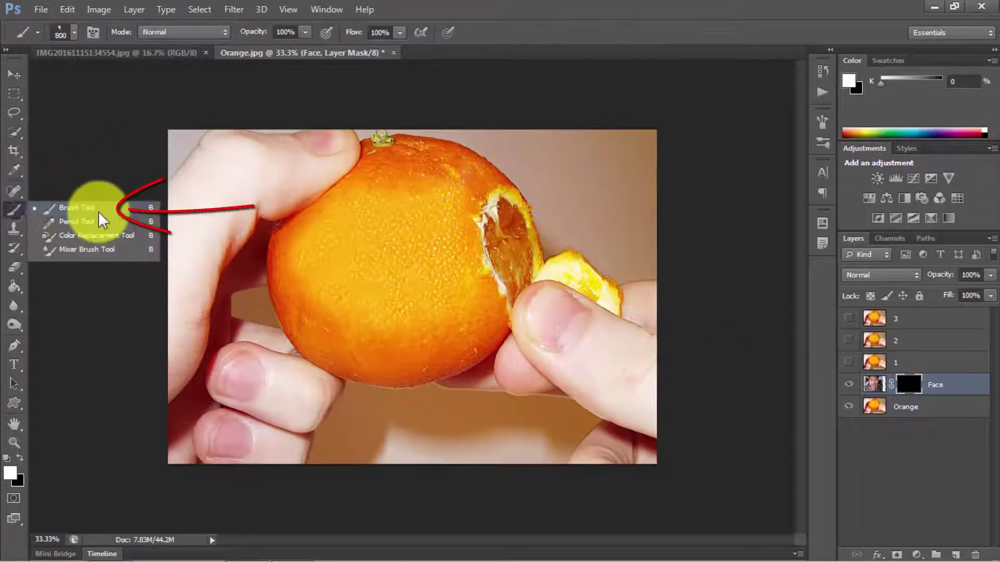
{"action": "left_click", "coordinate": [112, 210]}
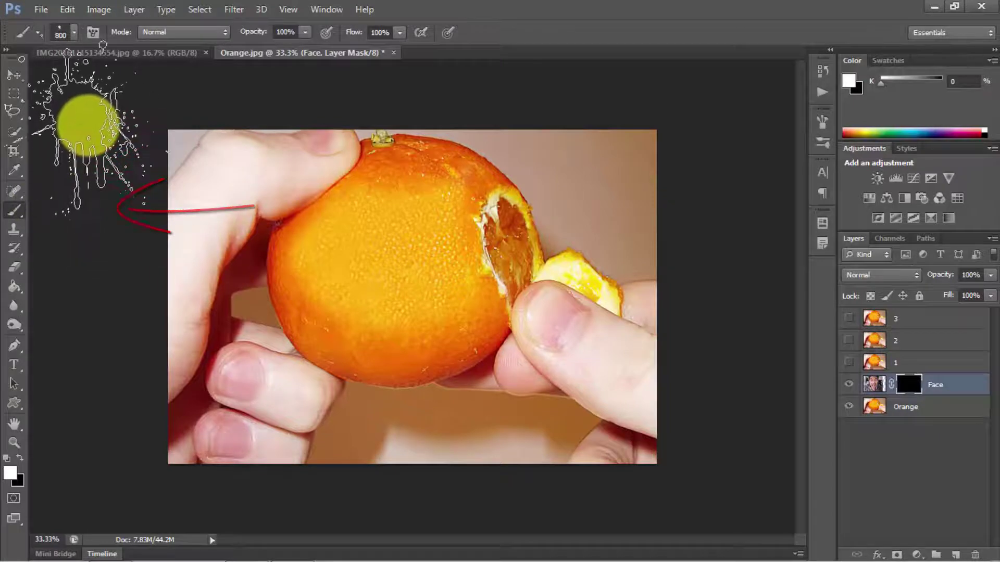
{"action": "left_click", "coordinate": [73, 34]}
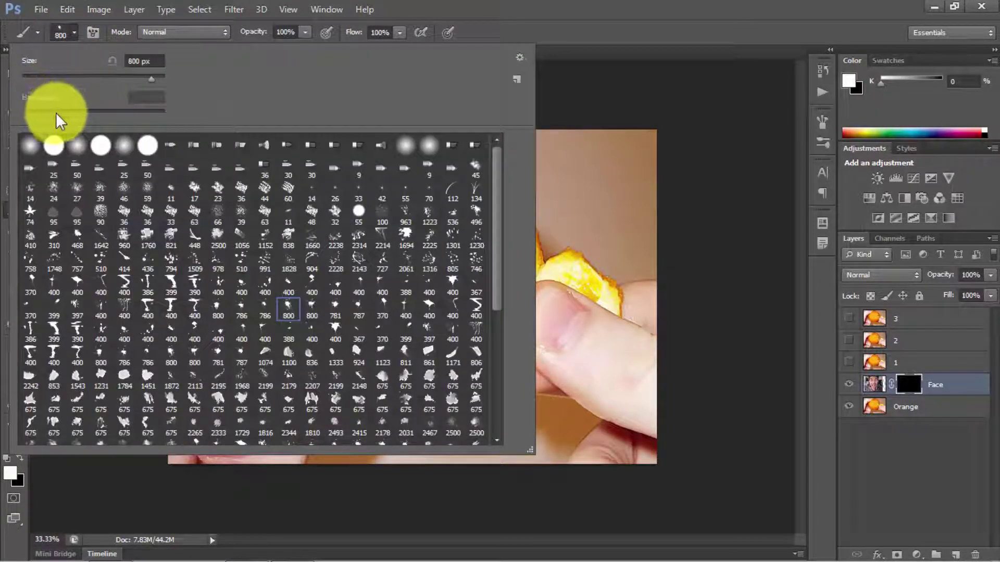
{"action": "left_click", "coordinate": [31, 147]}
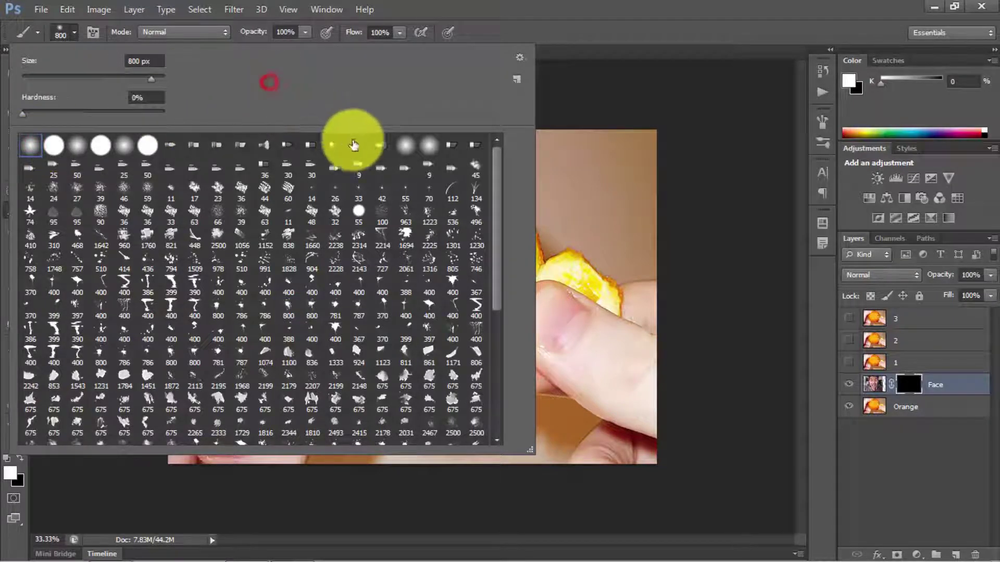
{"action": "left_click", "coordinate": [600, 18]}
{"action": "left_click_drag", "start_coordinate": [254, 31], "coordinate": [213, 38]}
Step: Enlarge the brush to 300 and paint the Face mask white to reveal eyes, nose and mouth
{"action": "left_click", "coordinate": [396, 159]}
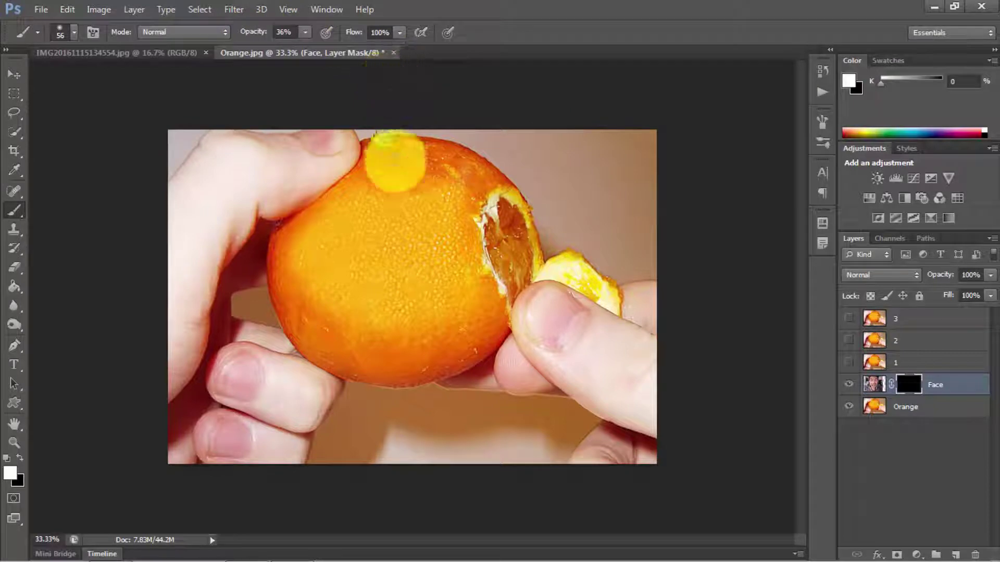
{"action": "key", "text": "bracketright"}
{"action": "key", "text": "bracketright"}
{"action": "key", "text": "bracketright"}
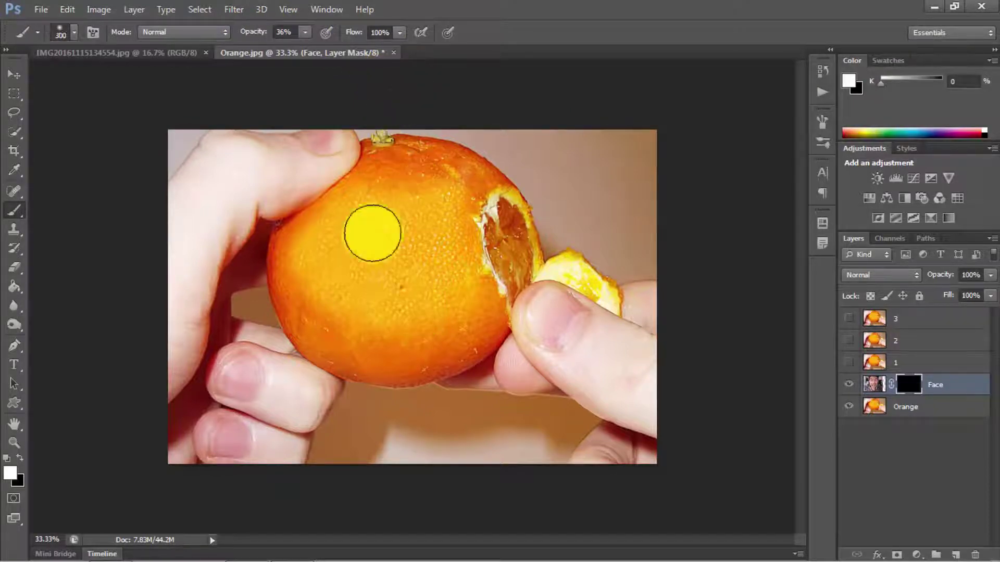
{"action": "mouse_move", "coordinate": [372, 232]}
{"action": "left_mouse_down"}
{"action": "mouse_move", "coordinate": [362, 225]}
{"action": "mouse_move", "coordinate": [339, 237]}
{"action": "left_mouse_up"}
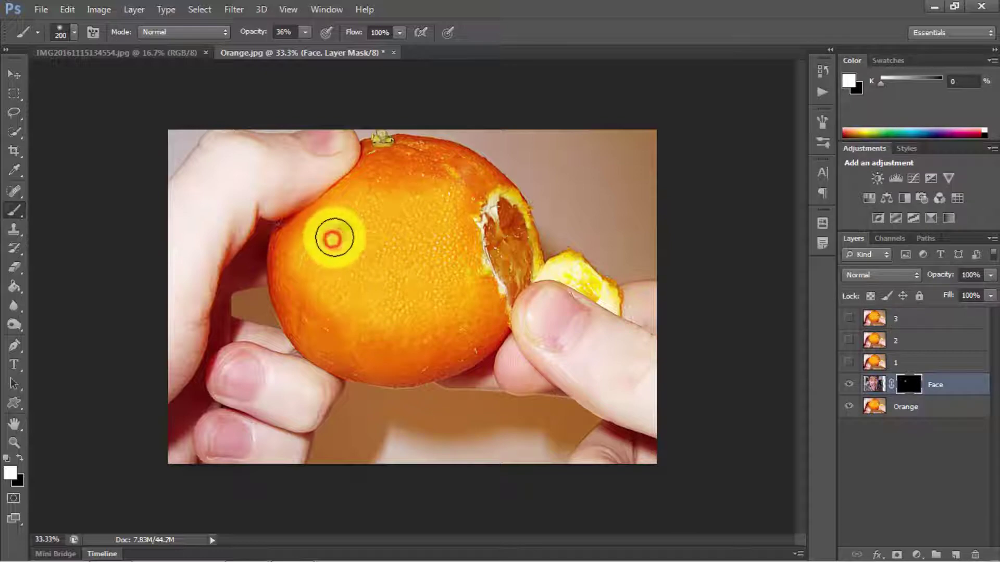
{"action": "mouse_move", "coordinate": [333, 237]}
{"action": "left_mouse_down"}
{"action": "mouse_move", "coordinate": [344, 235]}
{"action": "mouse_move", "coordinate": [326, 226]}
{"action": "mouse_move", "coordinate": [450, 229]}
{"action": "mouse_move", "coordinate": [442, 228]}
{"action": "left_mouse_up"}
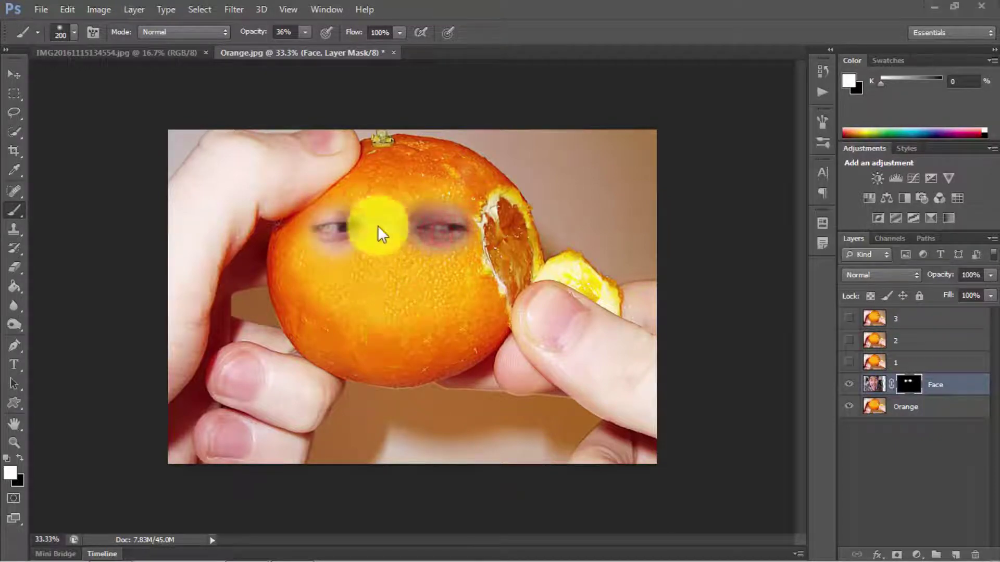
{"action": "mouse_move", "coordinate": [351, 217]}
{"action": "left_mouse_down"}
{"action": "mouse_move", "coordinate": [312, 197]}
{"action": "mouse_move", "coordinate": [373, 221]}
{"action": "mouse_move", "coordinate": [462, 206]}
{"action": "mouse_move", "coordinate": [375, 174]}
{"action": "mouse_move", "coordinate": [384, 167]}
{"action": "mouse_move", "coordinate": [387, 208]}
{"action": "mouse_move", "coordinate": [391, 178]}
{"action": "mouse_move", "coordinate": [308, 201]}
{"action": "mouse_move", "coordinate": [330, 224]}
{"action": "mouse_move", "coordinate": [320, 201]}
{"action": "mouse_move", "coordinate": [386, 230]}
{"action": "mouse_move", "coordinate": [444, 234]}
{"action": "mouse_move", "coordinate": [384, 281]}
{"action": "mouse_move", "coordinate": [431, 290]}
{"action": "mouse_move", "coordinate": [339, 302]}
{"action": "mouse_move", "coordinate": [401, 323]}
{"action": "mouse_move", "coordinate": [364, 333]}
{"action": "mouse_move", "coordinate": [424, 312]}
{"action": "mouse_move", "coordinate": [397, 345]}
{"action": "mouse_move", "coordinate": [427, 287]}
{"action": "mouse_move", "coordinate": [408, 224]}
{"action": "mouse_move", "coordinate": [438, 257]}
{"action": "mouse_move", "coordinate": [373, 335]}
{"action": "mouse_move", "coordinate": [419, 330]}
{"action": "mouse_move", "coordinate": [368, 341]}
{"action": "mouse_move", "coordinate": [351, 252]}
{"action": "mouse_move", "coordinate": [447, 188]}
{"action": "mouse_move", "coordinate": [393, 214]}
{"action": "mouse_move", "coordinate": [382, 246]}
{"action": "mouse_move", "coordinate": [323, 268]}
{"action": "left_mouse_up"}
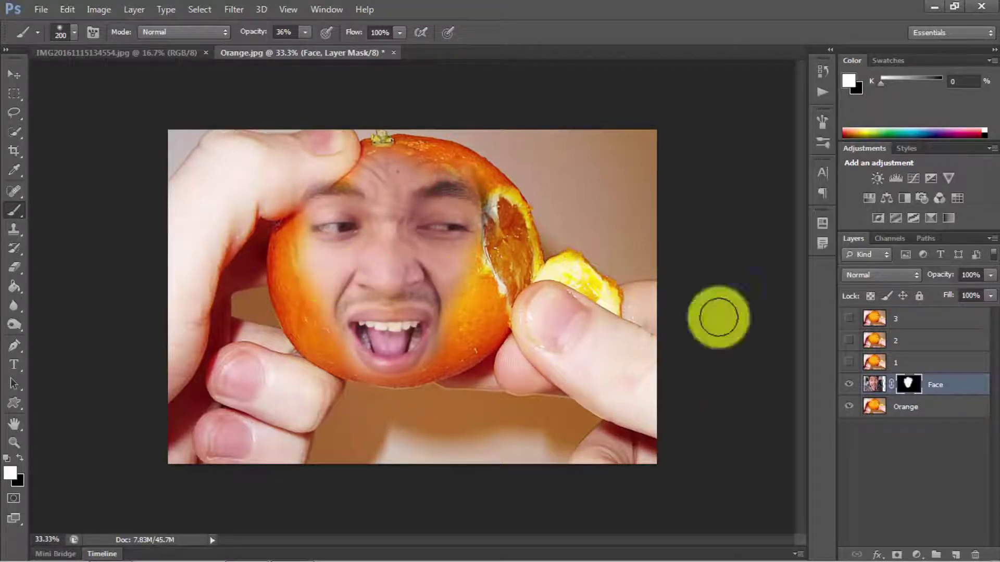
Step: Show layers 1, 2 and 3 again and copy the Face mask onto them
{"action": "left_click", "coordinate": [853, 363]}
{"action": "left_click", "coordinate": [850, 341]}
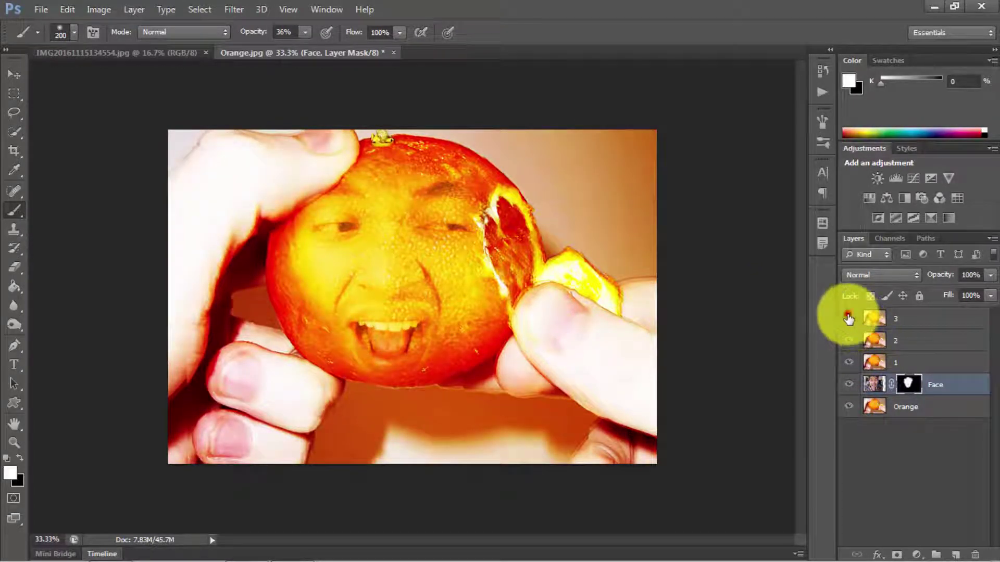
{"action": "left_click", "coordinate": [849, 319]}
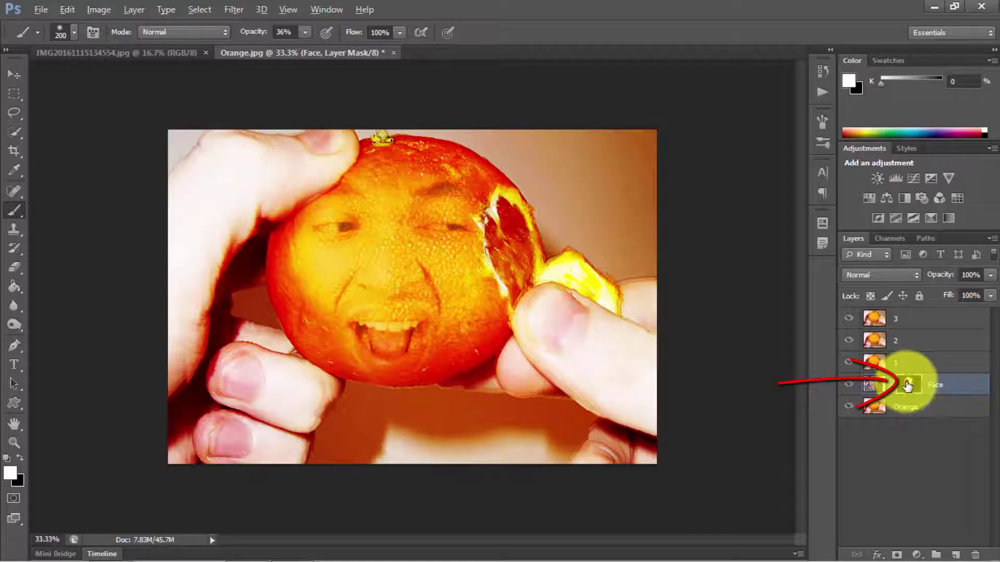
{"action": "left_click_drag", "start_coordinate": [907, 385], "coordinate": [908, 319]}
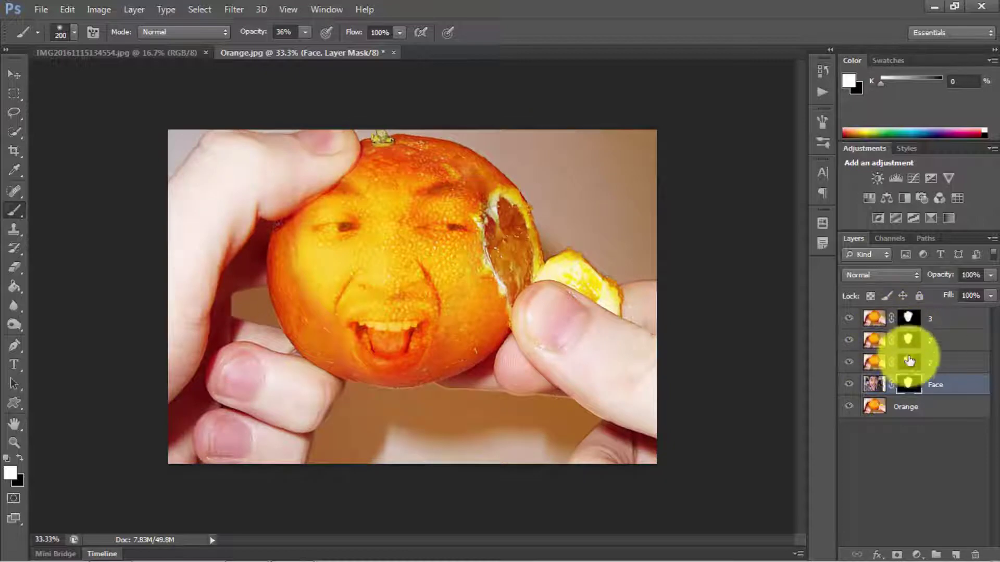
{"action": "left_click", "coordinate": [906, 346]}
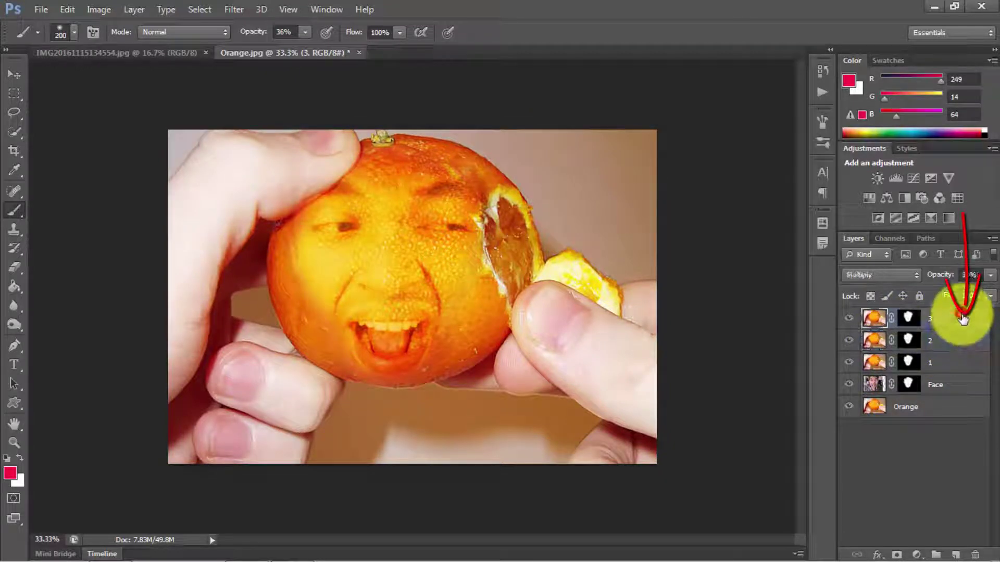
Step: Group layers 3, 2, 1 and Face into Group 1 with Ctrl+G
{"action": "left_click", "coordinate": [971, 337], "text": "shift"}
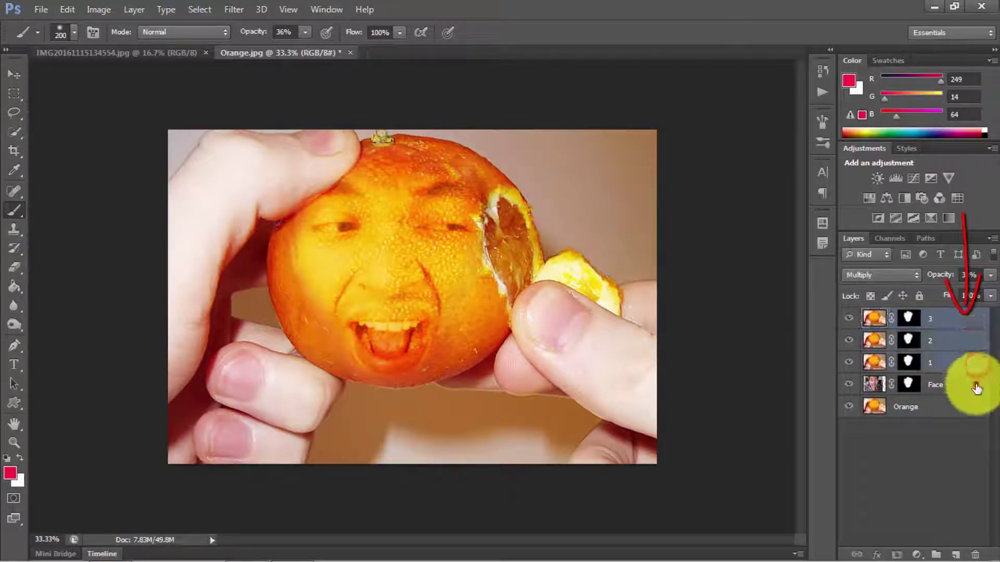
{"action": "left_click", "coordinate": [968, 384], "text": "shift"}
{"action": "key", "text": "ctrl+g"}
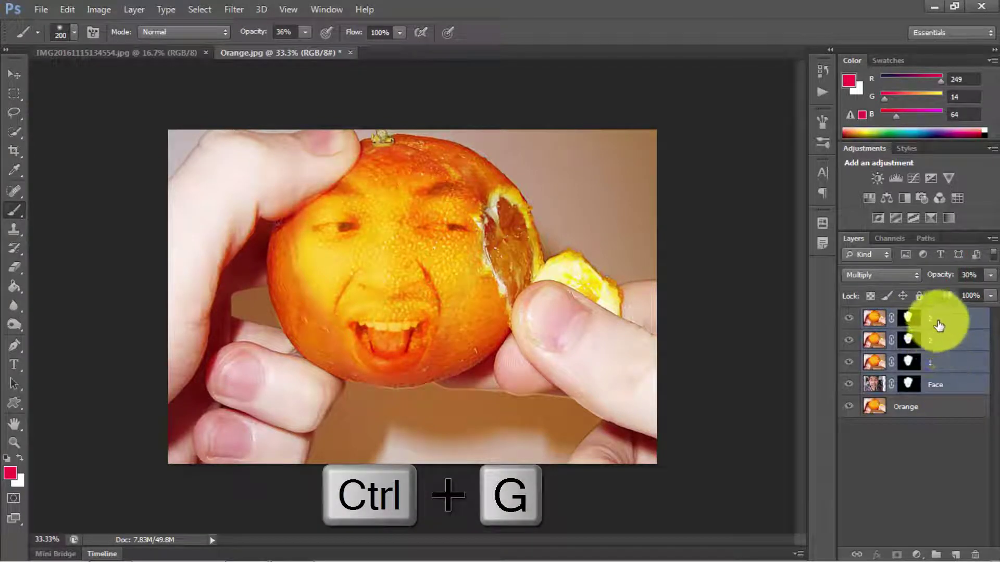
{"action": "key", "text": "ctrl+g"}
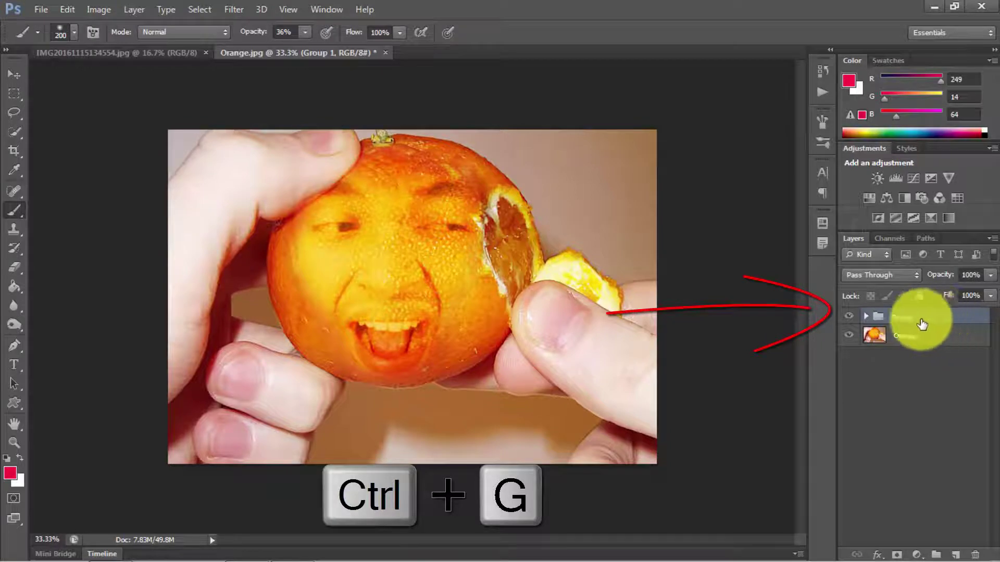
Step: Add a white layer mask to Group 1 and target it for painting
{"action": "left_click", "coordinate": [903, 318]}
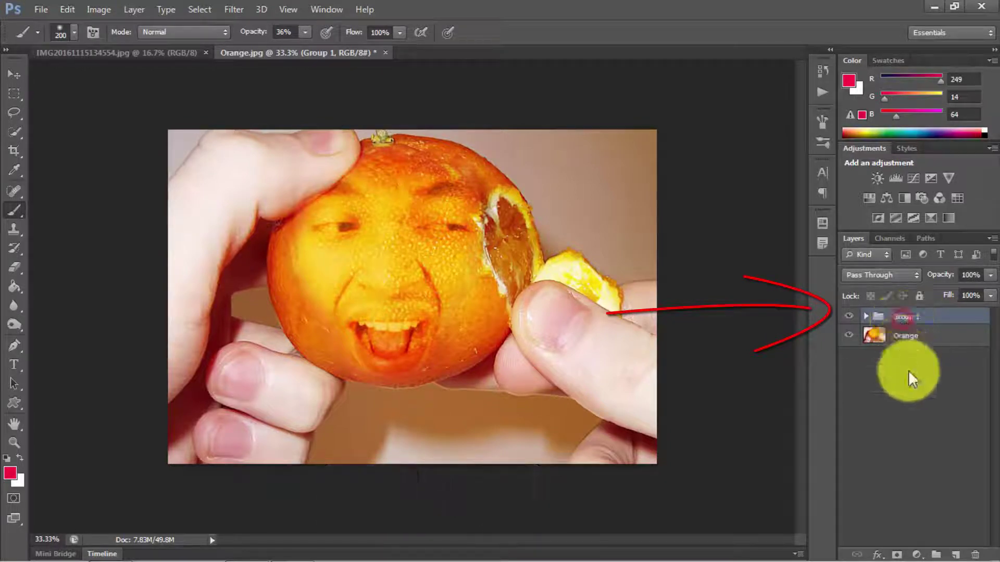
{"action": "left_click", "coordinate": [897, 556]}
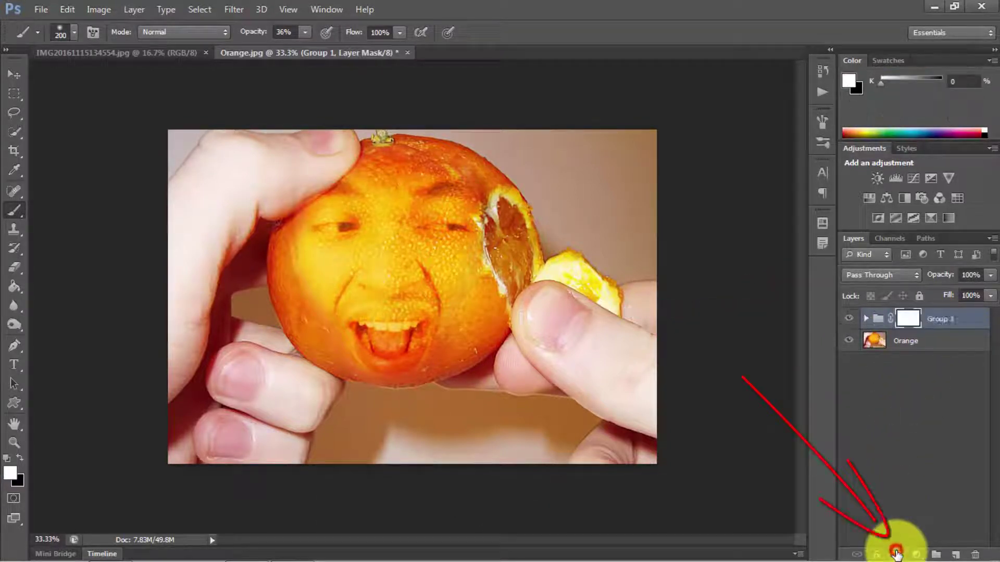
{"action": "left_click", "coordinate": [909, 319]}
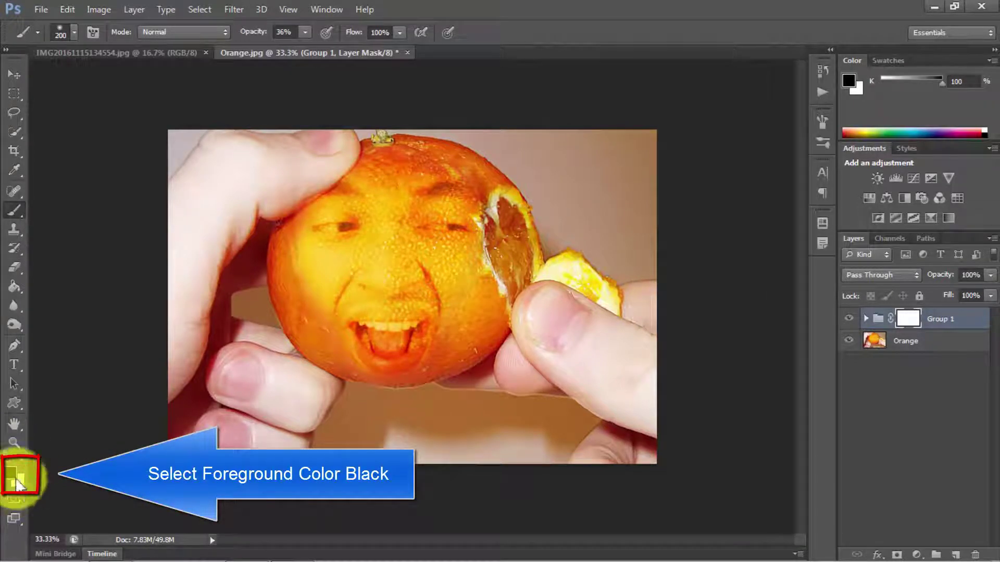
{"action": "left_click", "coordinate": [14, 207]}
Step: Paint Group 1's mask at 25–32% opacity to fade the face into the left cheek
{"action": "left_click", "coordinate": [54, 206]}
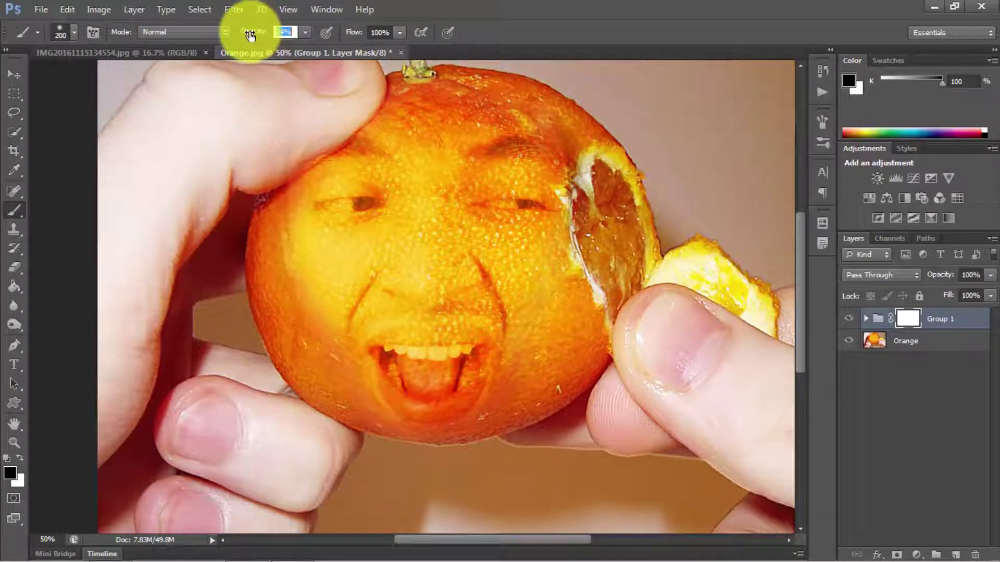
{"action": "left_click_drag", "start_coordinate": [251, 35], "coordinate": [246, 35]}
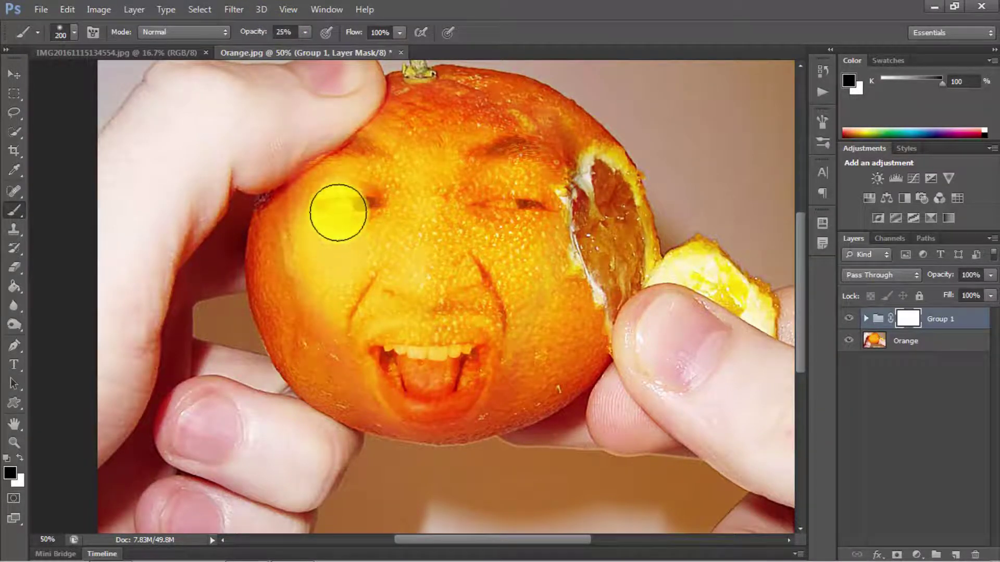
{"action": "left_click_drag", "start_coordinate": [328, 217], "coordinate": [326, 253]}
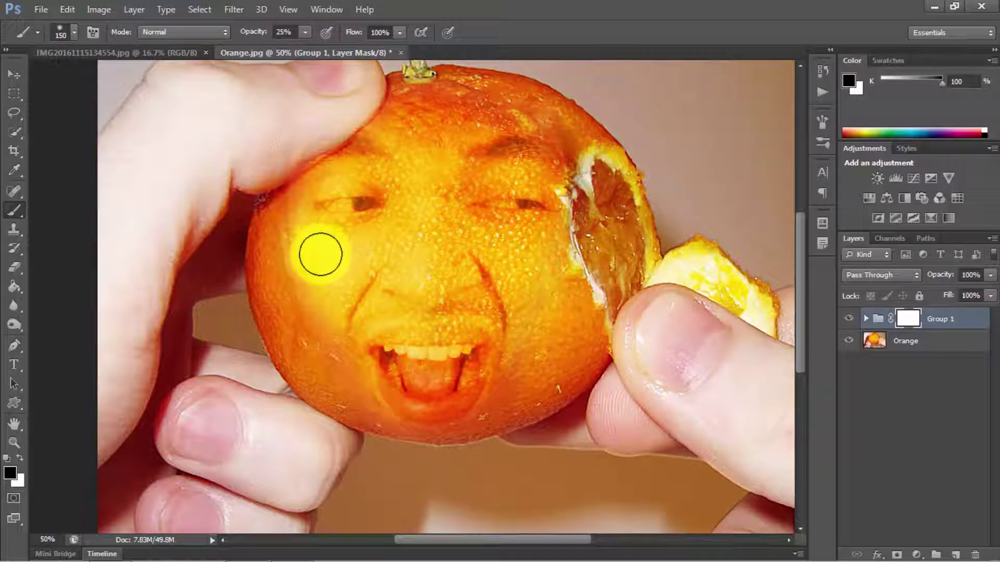
{"action": "mouse_move", "coordinate": [320, 255]}
{"action": "left_mouse_down"}
{"action": "mouse_move", "coordinate": [333, 269]}
{"action": "mouse_move", "coordinate": [319, 328]}
{"action": "left_mouse_up"}
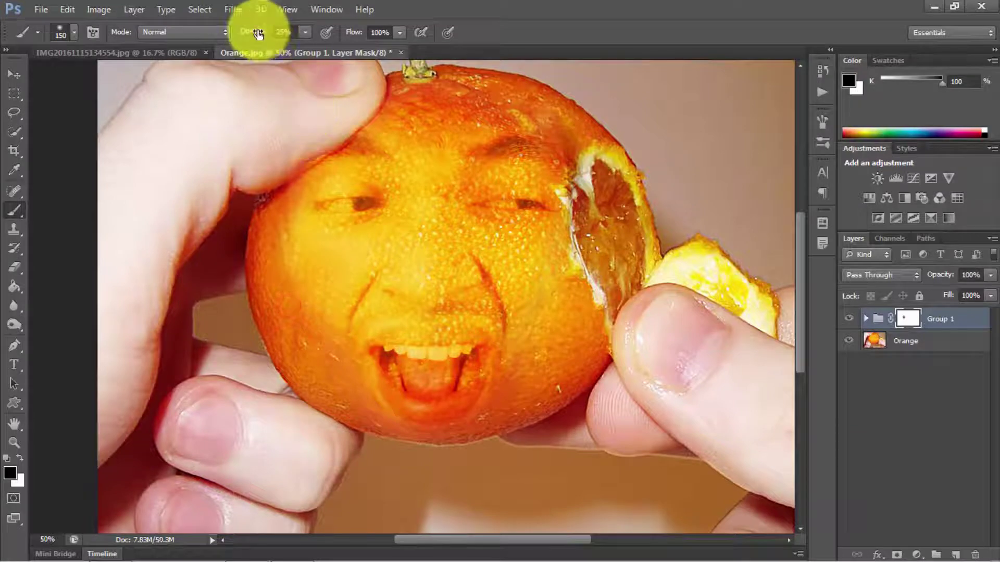
{"action": "mouse_move", "coordinate": [290, 250]}
{"action": "left_mouse_down"}
{"action": "mouse_move", "coordinate": [301, 270]}
{"action": "mouse_move", "coordinate": [301, 239]}
{"action": "mouse_move", "coordinate": [309, 297]}
{"action": "mouse_move", "coordinate": [351, 246]}
{"action": "mouse_move", "coordinate": [331, 319]}
{"action": "mouse_move", "coordinate": [346, 335]}
{"action": "mouse_move", "coordinate": [440, 311]}
{"action": "mouse_move", "coordinate": [493, 321]}
{"action": "mouse_move", "coordinate": [486, 327]}
{"action": "mouse_move", "coordinate": [526, 361]}
{"action": "mouse_move", "coordinate": [538, 297]}
{"action": "mouse_move", "coordinate": [549, 299]}
{"action": "mouse_move", "coordinate": [500, 245]}
{"action": "mouse_move", "coordinate": [437, 217]}
{"action": "mouse_move", "coordinate": [457, 201]}
{"action": "mouse_move", "coordinate": [504, 211]}
{"action": "mouse_move", "coordinate": [475, 217]}
{"action": "left_mouse_up"}
Step: With a 90 px brush, blend the face around the right eye and across both cheeks
{"action": "key", "text": "bracketleft"}
{"action": "key", "text": "bracketleft"}
{"action": "key", "text": "bracketleft"}
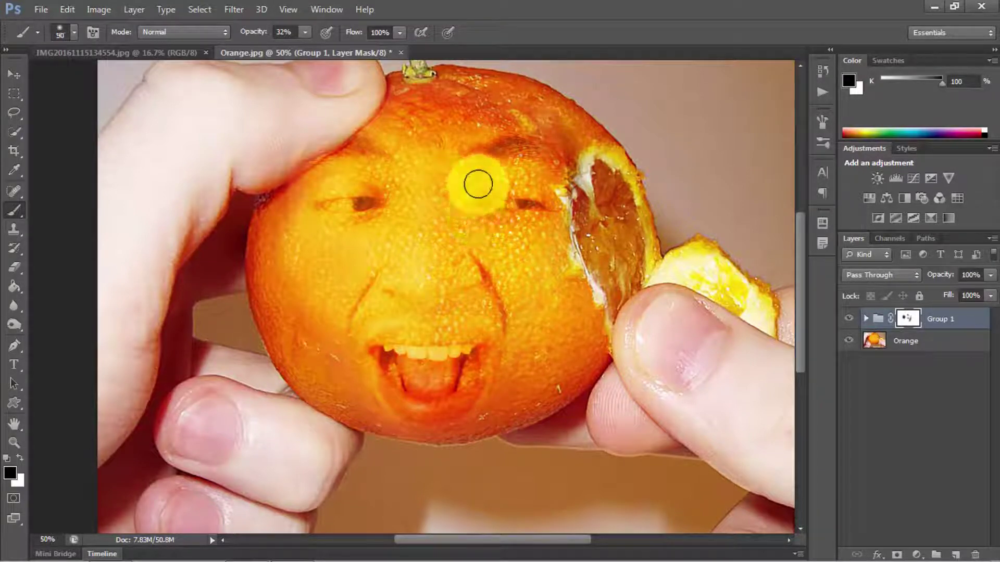
{"action": "mouse_move", "coordinate": [476, 181]}
{"action": "left_mouse_down"}
{"action": "mouse_move", "coordinate": [518, 178]}
{"action": "mouse_move", "coordinate": [499, 174]}
{"action": "mouse_move", "coordinate": [480, 187]}
{"action": "mouse_move", "coordinate": [470, 212]}
{"action": "mouse_move", "coordinate": [502, 217]}
{"action": "mouse_move", "coordinate": [496, 223]}
{"action": "mouse_move", "coordinate": [436, 241]}
{"action": "mouse_move", "coordinate": [351, 227]}
{"action": "left_mouse_up"}
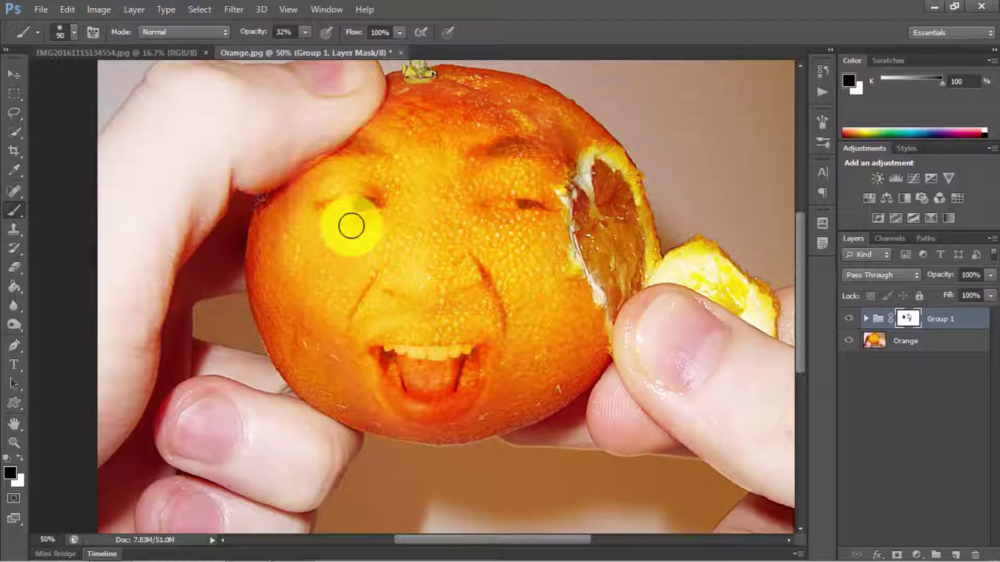
{"action": "mouse_move", "coordinate": [351, 226]}
{"action": "left_mouse_down"}
{"action": "mouse_move", "coordinate": [418, 257]}
{"action": "mouse_move", "coordinate": [496, 241]}
{"action": "mouse_move", "coordinate": [541, 293]}
{"action": "left_mouse_up"}
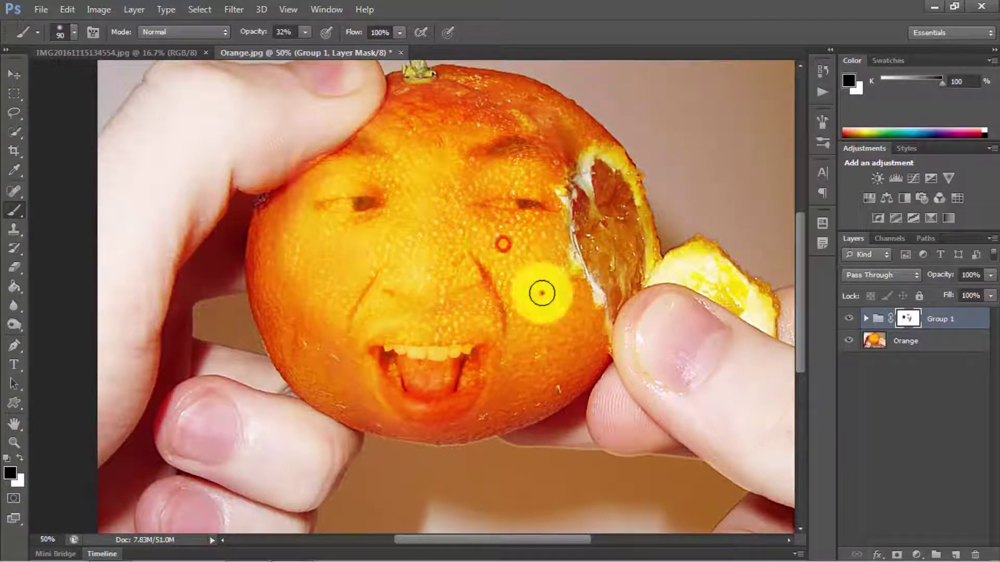
{"action": "left_click", "coordinate": [349, 259]}
{"action": "mouse_move", "coordinate": [350, 259]}
{"action": "left_mouse_down"}
{"action": "mouse_move", "coordinate": [304, 266]}
{"action": "mouse_move", "coordinate": [308, 297]}
{"action": "mouse_move", "coordinate": [279, 312]}
{"action": "mouse_move", "coordinate": [312, 357]}
{"action": "mouse_move", "coordinate": [379, 402]}
{"action": "mouse_move", "coordinate": [397, 428]}
{"action": "mouse_move", "coordinate": [342, 392]}
{"action": "mouse_move", "coordinate": [355, 394]}
{"action": "left_mouse_up"}
Step: With a 125 px brush, blend the upper cheeks, chin and forehead, then zoom out to review
{"action": "key", "text": "bracketright"}
{"action": "key", "text": "bracketright"}
{"action": "key", "text": "bracketleft"}
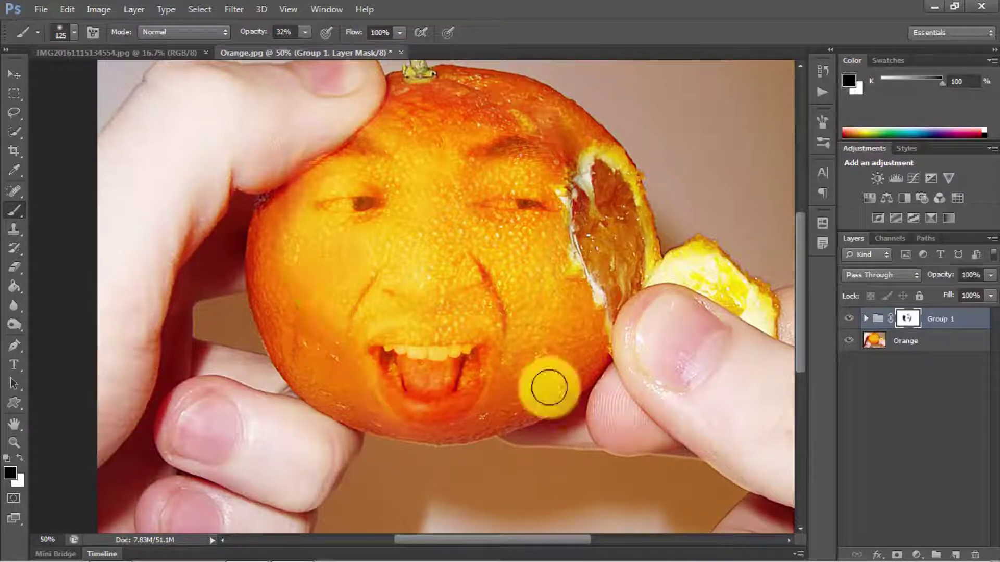
{"action": "left_click_drag", "start_coordinate": [298, 294], "coordinate": [569, 283]}
{"action": "left_click_drag", "start_coordinate": [549, 388], "coordinate": [520, 401]}
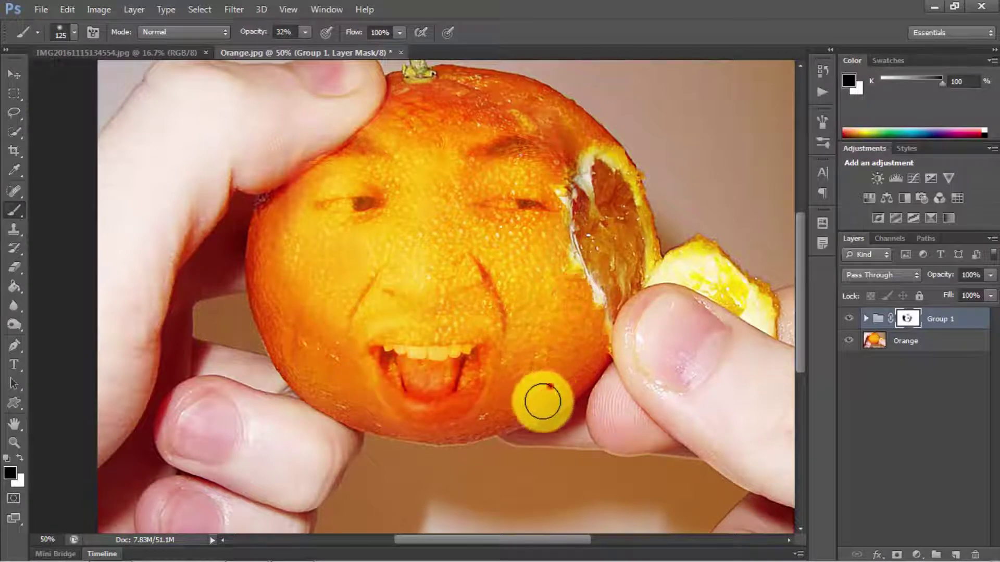
{"action": "mouse_move", "coordinate": [315, 248]}
{"action": "left_mouse_down"}
{"action": "mouse_move", "coordinate": [293, 210]}
{"action": "mouse_move", "coordinate": [315, 173]}
{"action": "left_mouse_up"}
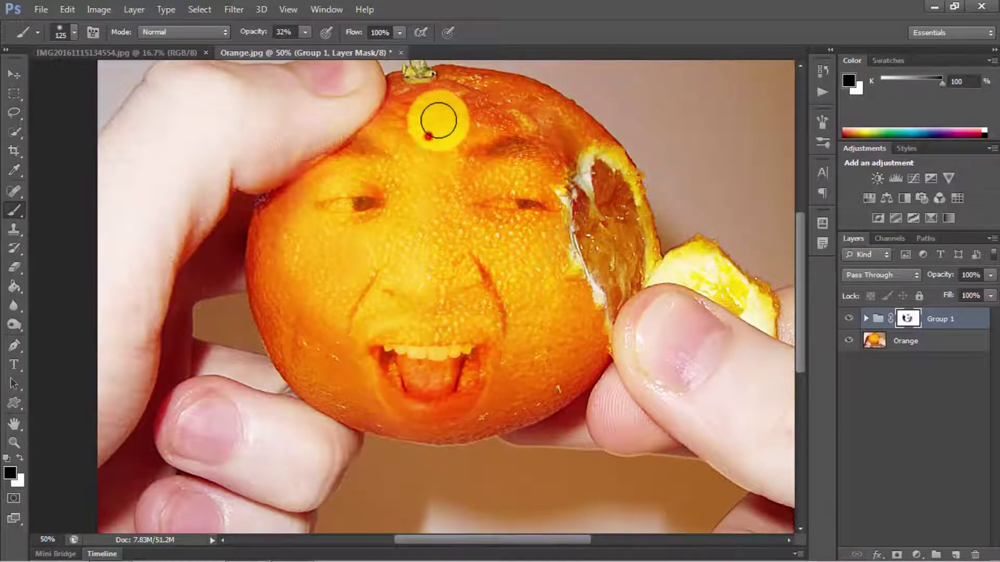
{"action": "mouse_move", "coordinate": [435, 116]}
{"action": "left_mouse_down"}
{"action": "mouse_move", "coordinate": [423, 125]}
{"action": "mouse_move", "coordinate": [431, 105]}
{"action": "left_mouse_up"}
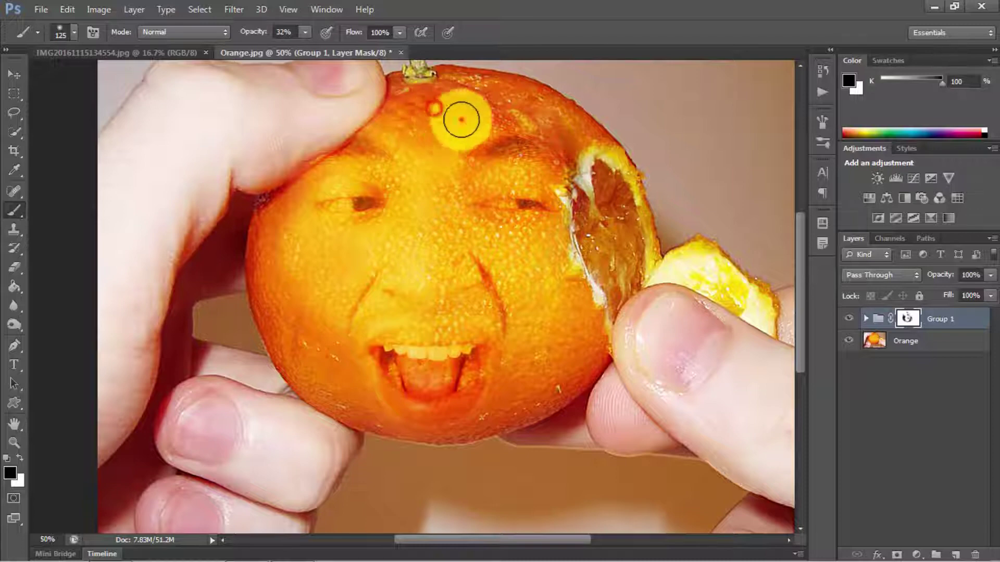
{"action": "left_click_drag", "start_coordinate": [391, 230], "coordinate": [538, 270]}
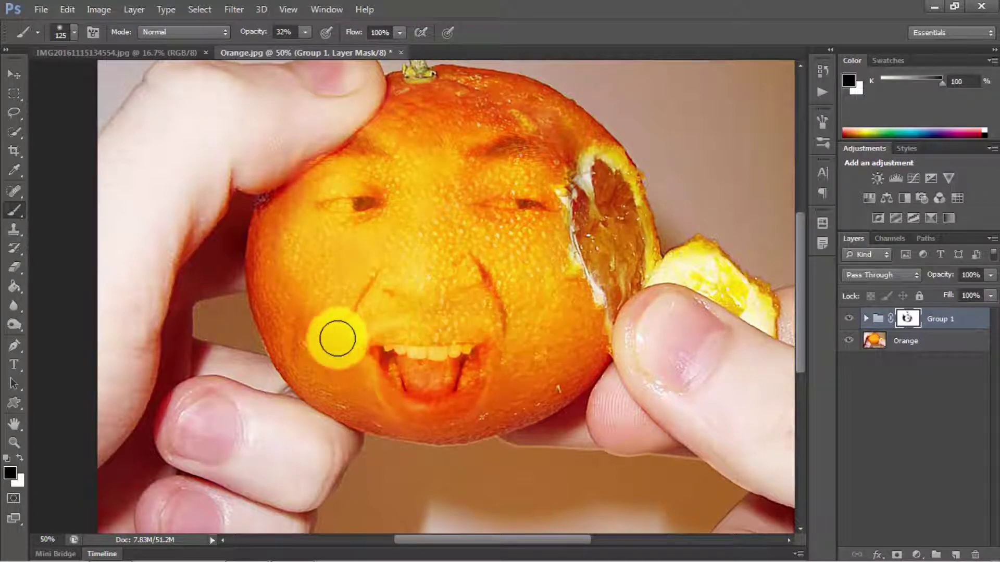
{"action": "left_click", "coordinate": [319, 328], "text": "ctrl+alt"}
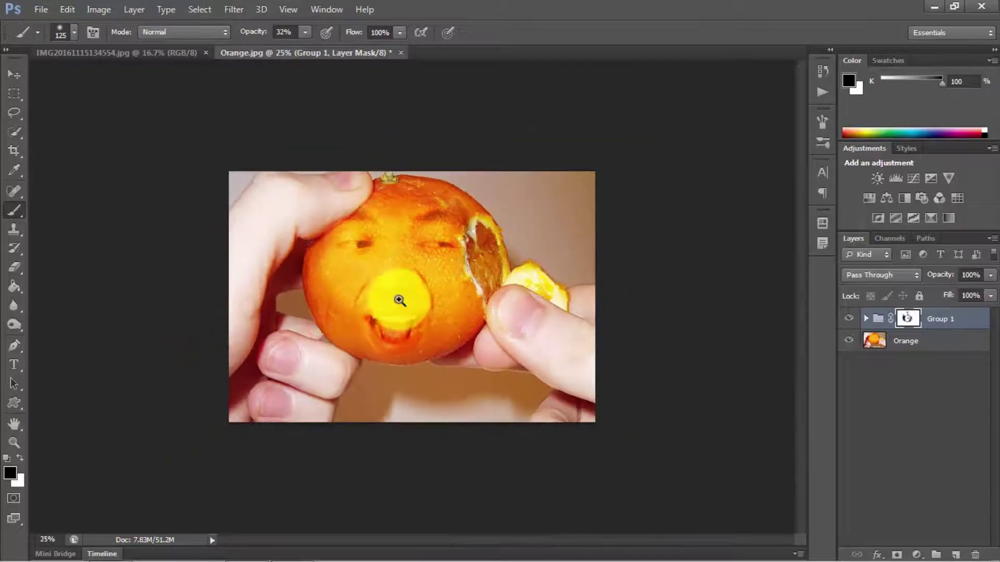
{"action": "left_click", "coordinate": [399, 300], "text": "ctrl"}
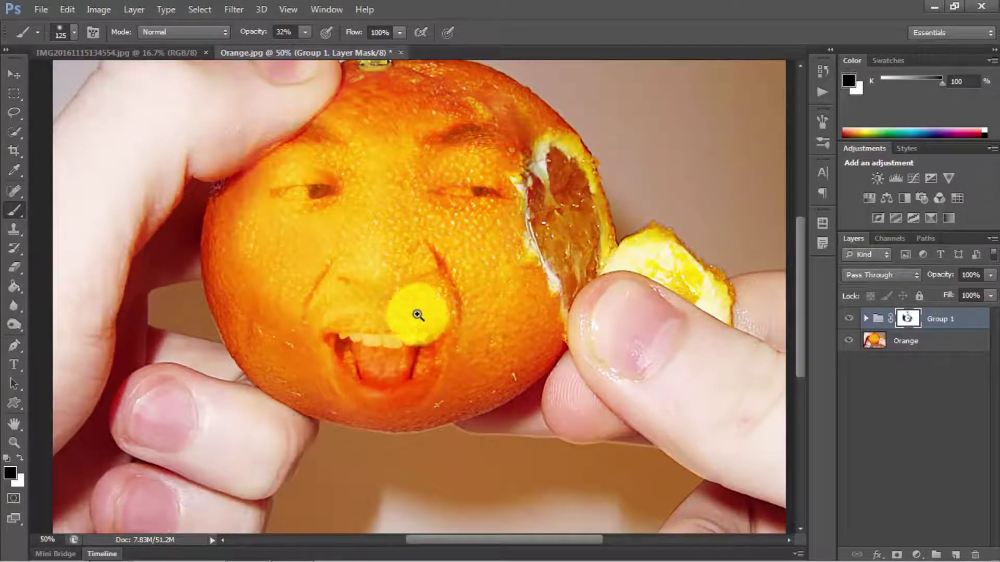
{"action": "key", "text": "ctrl+minus"}
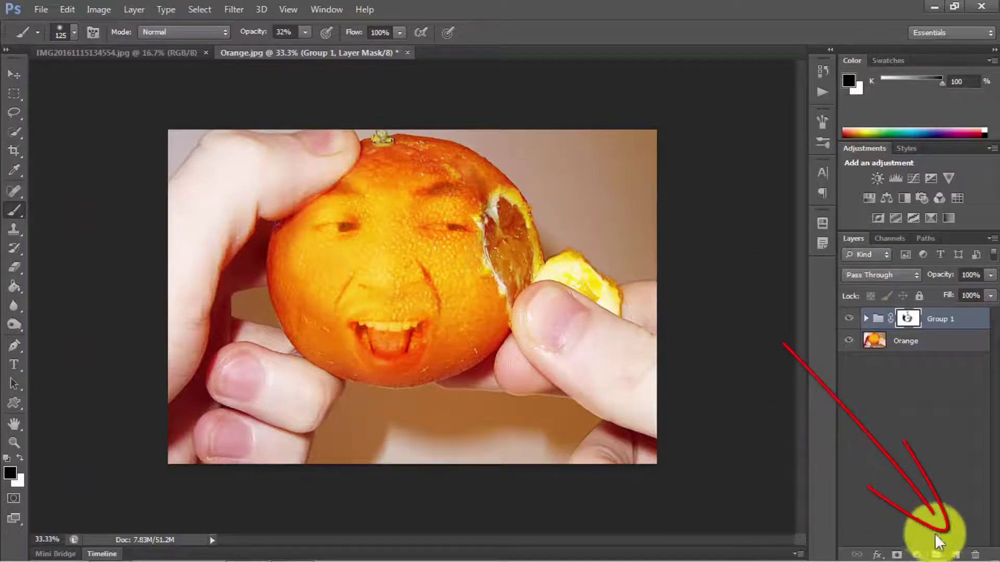
Step: Add a new Layer 1 above Group 1 set to Soft Light blending, zoomed to 50%
{"action": "left_click", "coordinate": [955, 555]}
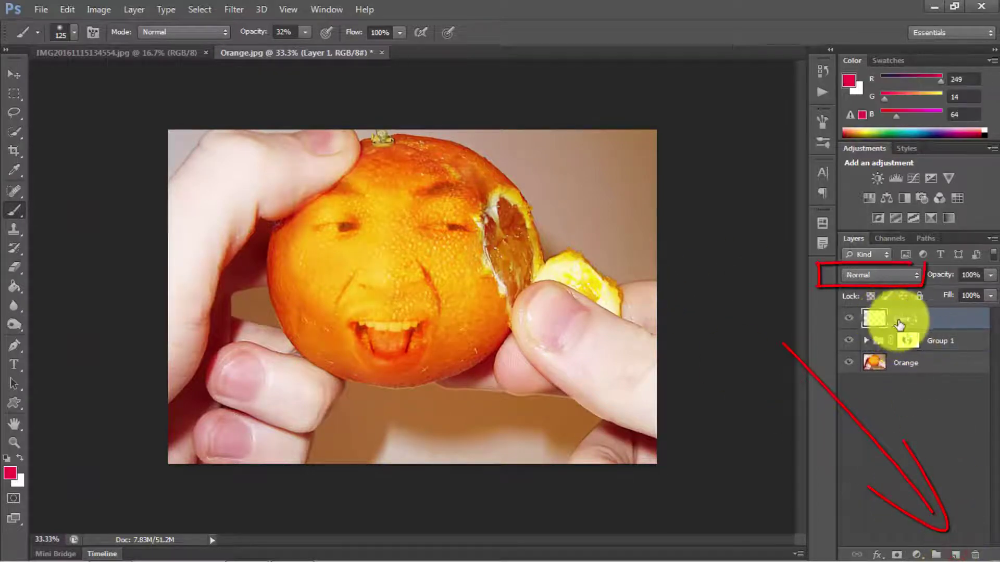
{"action": "left_click", "coordinate": [885, 275]}
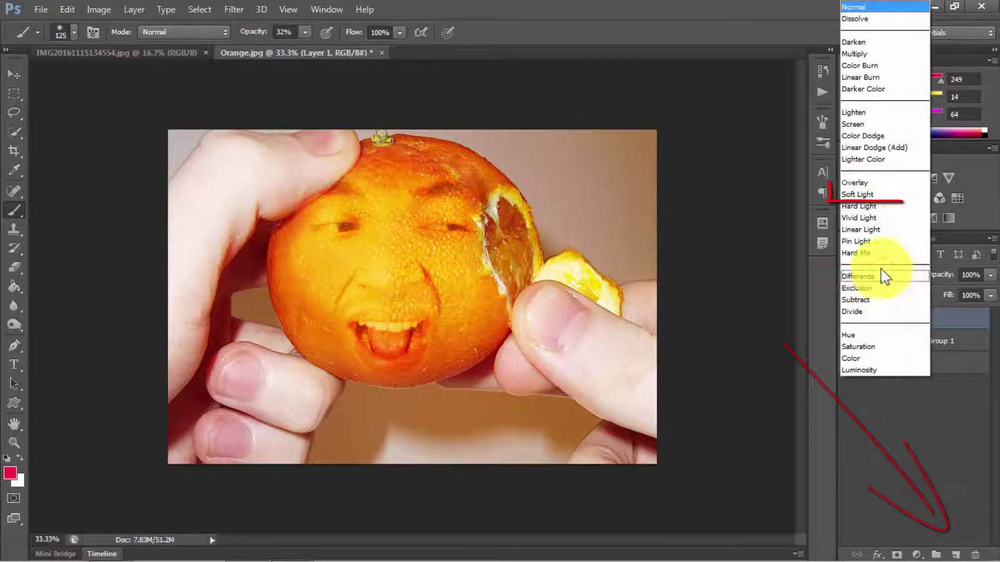
{"action": "left_click", "coordinate": [876, 195]}
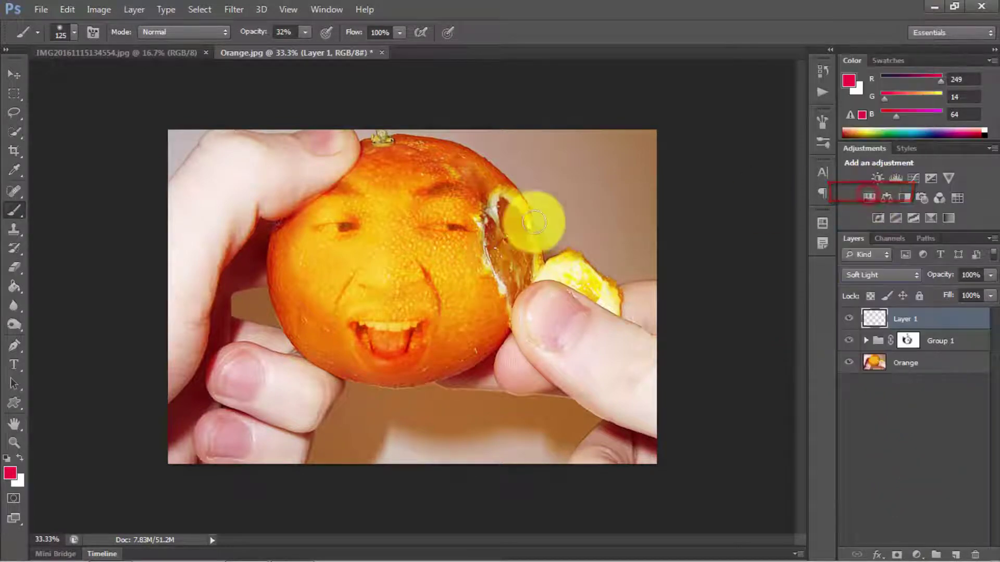
{"action": "key", "text": "ctrl+plus"}
{"action": "left_click", "coordinate": [465, 201]}
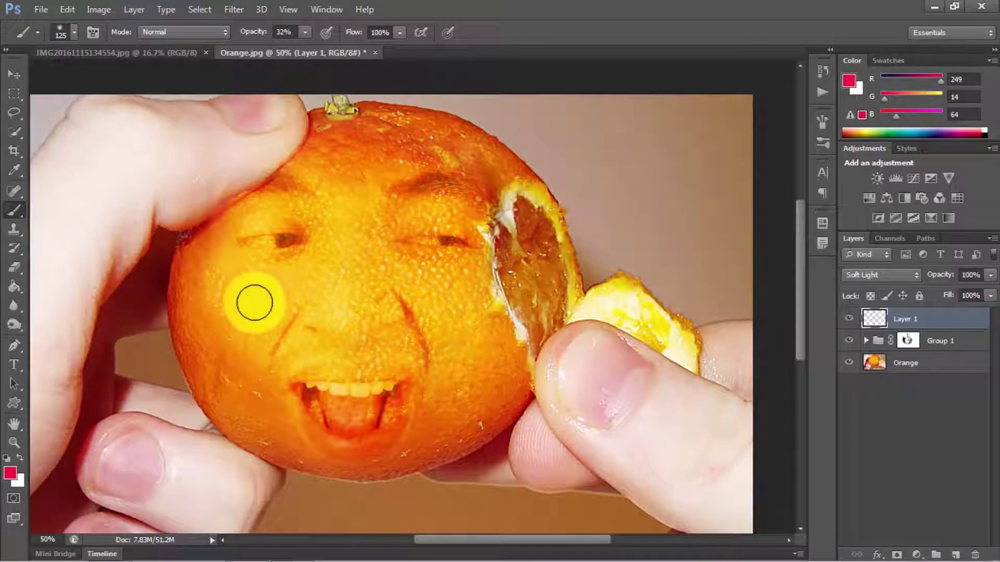
Step: Paint faint orange at 21% opacity over the chin, mouth and up toward the left eye
{"action": "right_click", "coordinate": [14, 211]}
{"action": "left_click", "coordinate": [65, 212]}
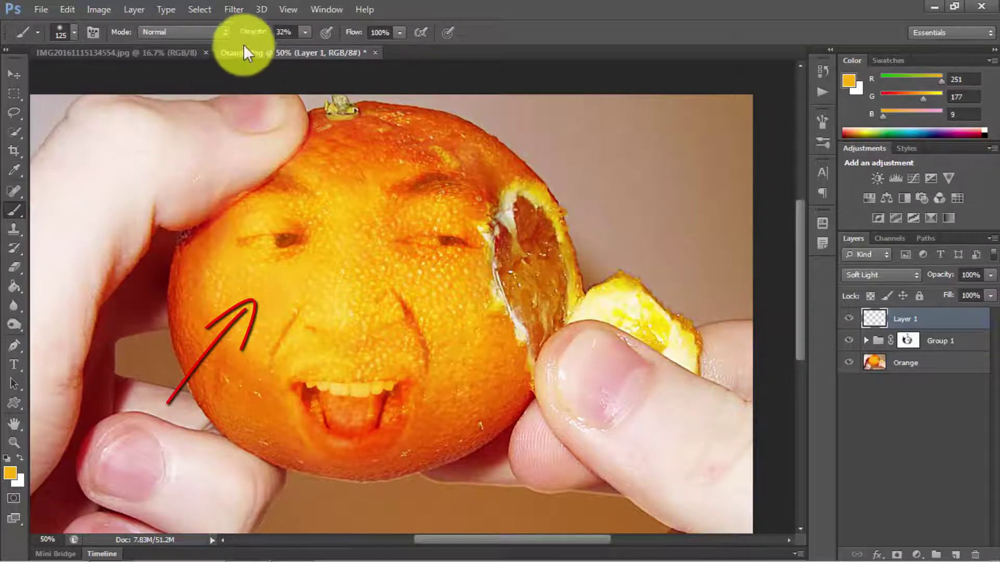
{"action": "left_click_drag", "start_coordinate": [249, 34], "coordinate": [241, 28]}
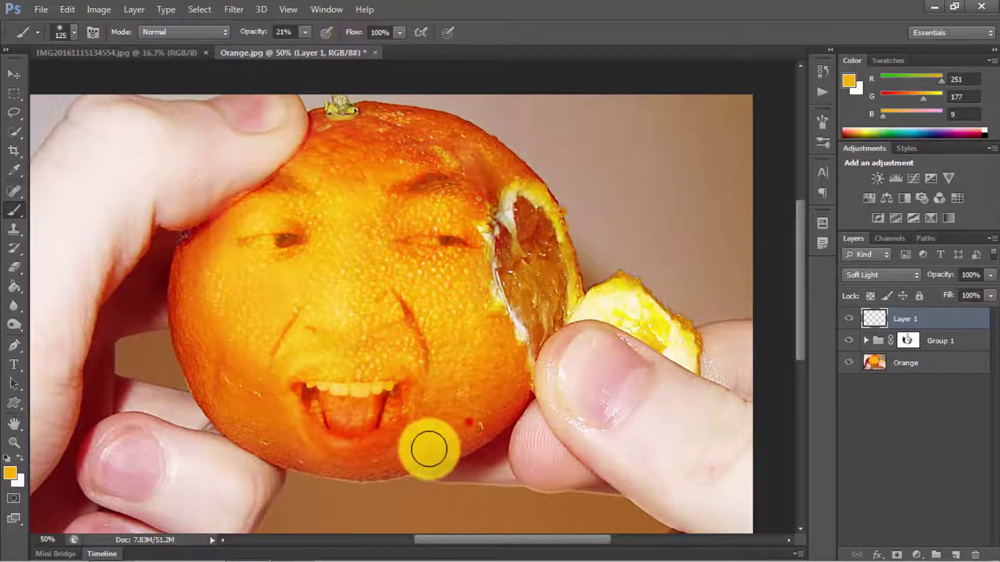
{"action": "mouse_move", "coordinate": [303, 455]}
{"action": "left_mouse_down"}
{"action": "mouse_move", "coordinate": [196, 321]}
{"action": "mouse_move", "coordinate": [205, 357]}
{"action": "mouse_move", "coordinate": [273, 189]}
{"action": "mouse_move", "coordinate": [370, 138]}
{"action": "mouse_move", "coordinate": [384, 116]}
{"action": "mouse_move", "coordinate": [517, 174]}
{"action": "mouse_move", "coordinate": [502, 223]}
{"action": "mouse_move", "coordinate": [505, 387]}
{"action": "mouse_move", "coordinate": [530, 446]}
{"action": "left_mouse_up"}
{"action": "left_click_drag", "start_coordinate": [403, 408], "coordinate": [362, 461]}
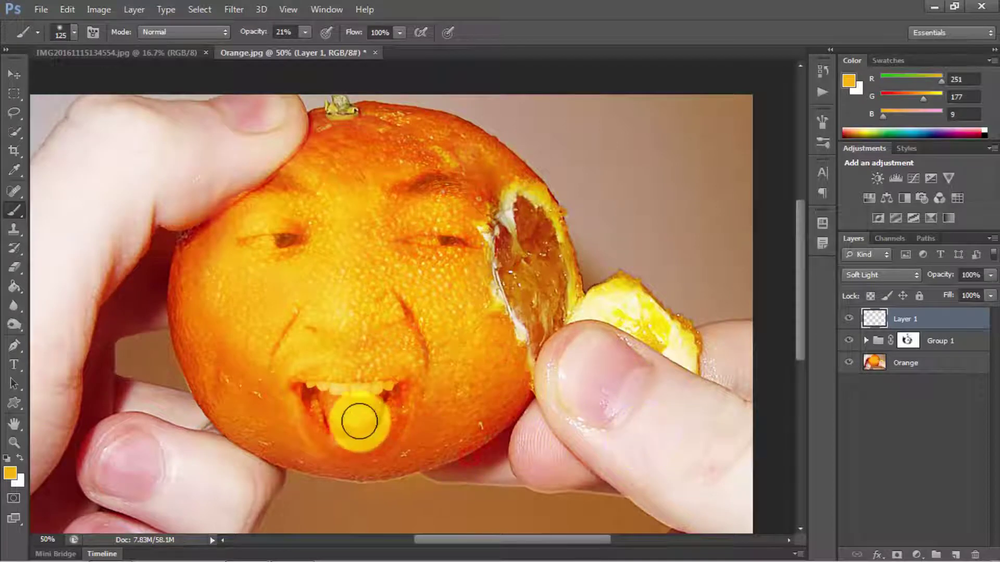
{"action": "mouse_move", "coordinate": [409, 312]}
{"action": "left_mouse_down"}
{"action": "mouse_move", "coordinate": [402, 297]}
{"action": "mouse_move", "coordinate": [361, 314]}
{"action": "mouse_move", "coordinate": [286, 269]}
{"action": "left_mouse_up"}
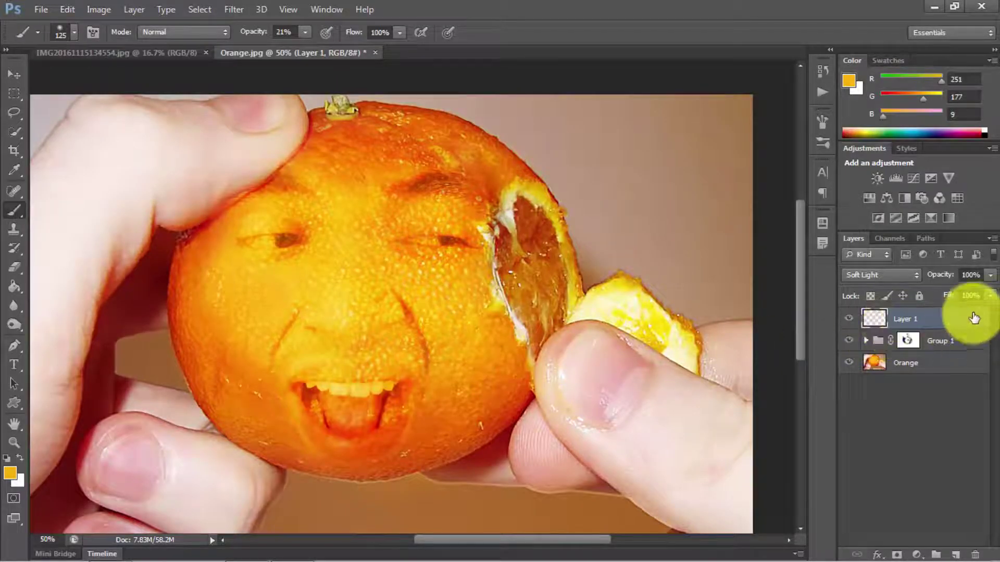
Step: Duplicate Layer 1, then duplicate the Face layer and move Face copy to the top
{"action": "key", "text": "ctrl+j"}
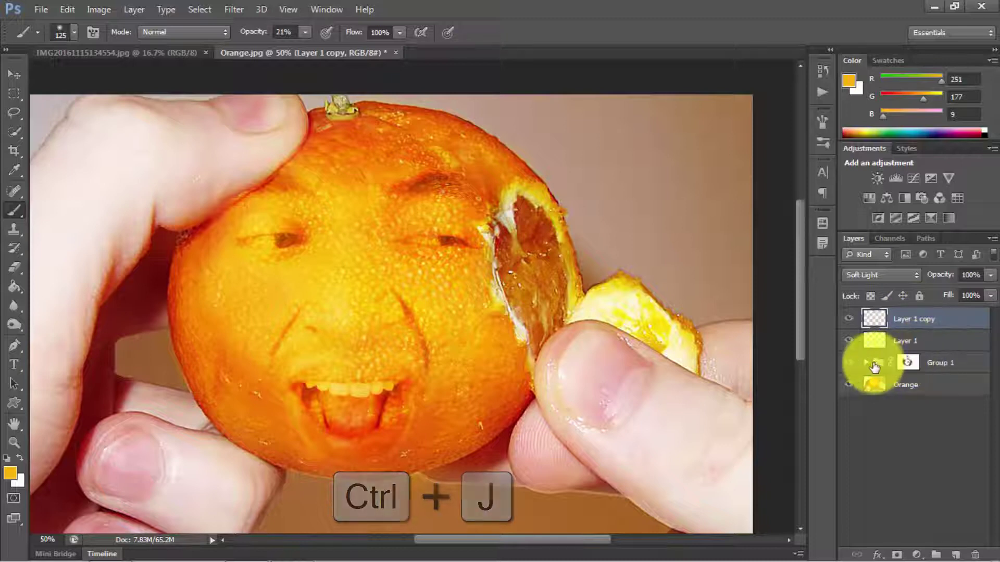
{"action": "left_click", "coordinate": [866, 362]}
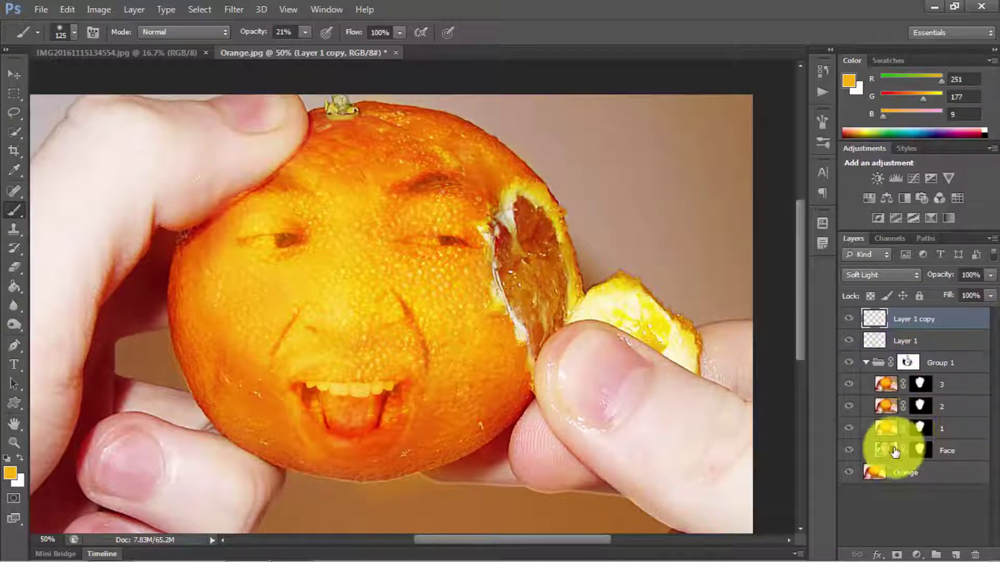
{"action": "left_click", "coordinate": [970, 454]}
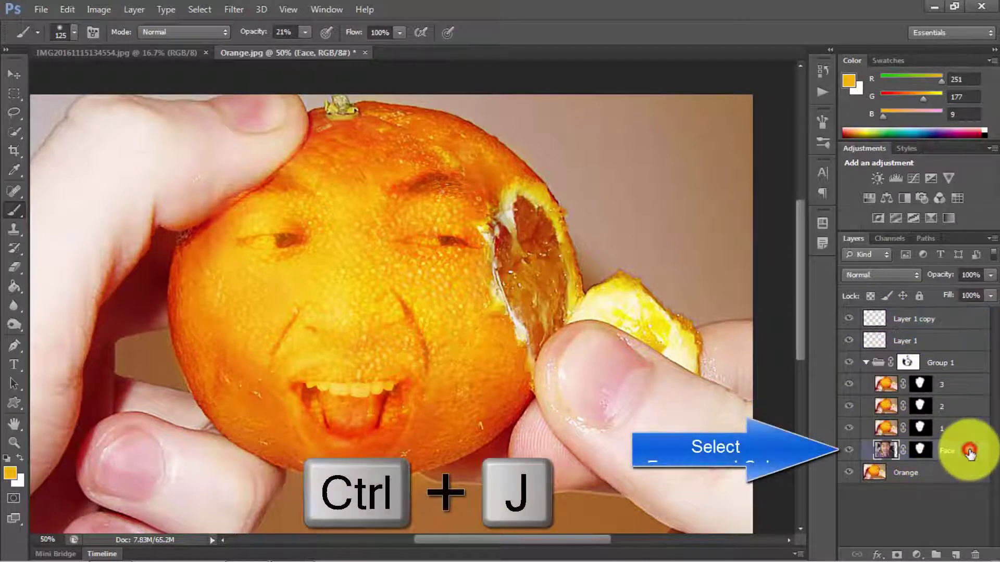
{"action": "key", "text": "ctrl+j"}
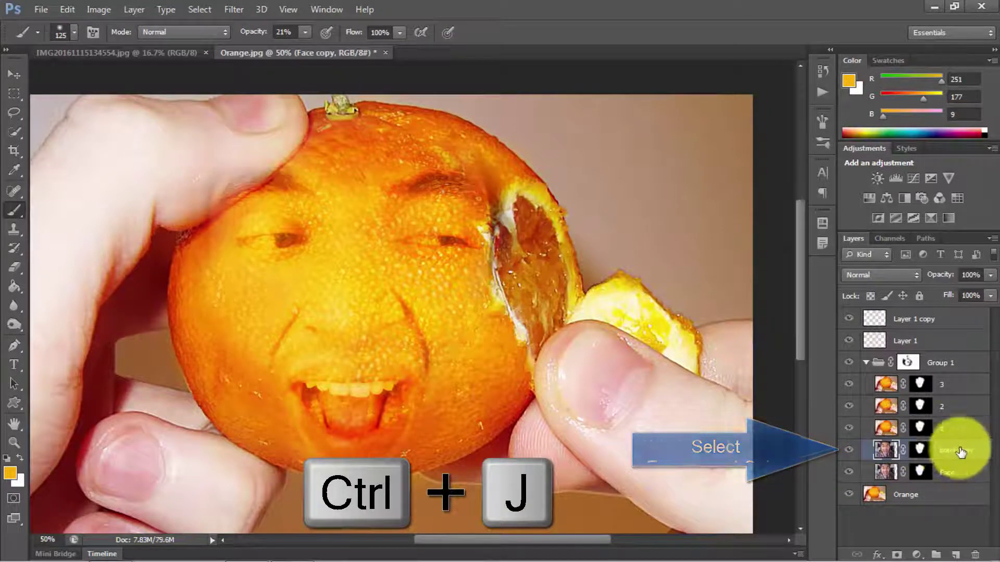
{"action": "left_click_drag", "start_coordinate": [943, 453], "coordinate": [943, 315]}
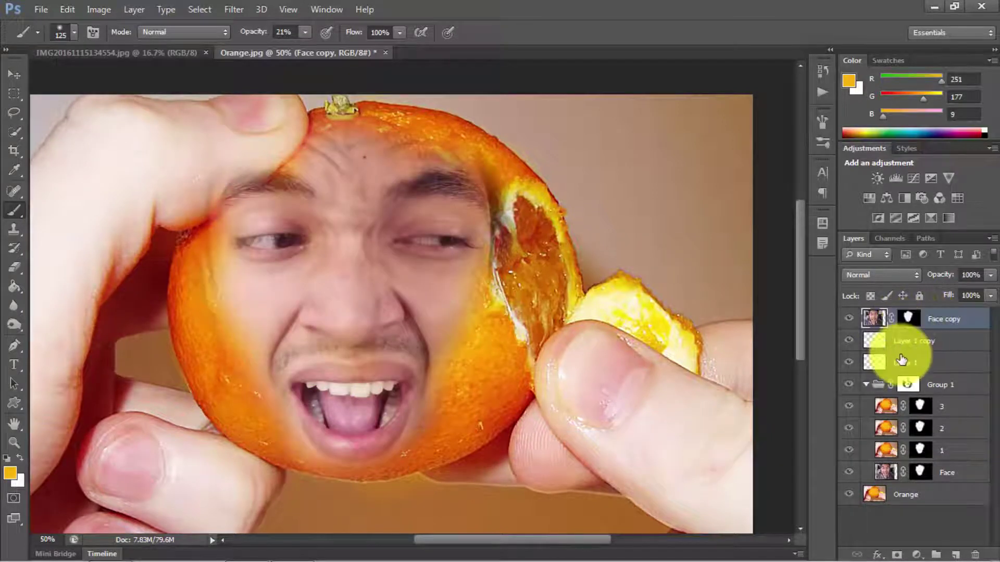
Step: Replace Face copy's existing mask with a black hide-all mask
{"action": "left_click", "coordinate": [908, 318]}
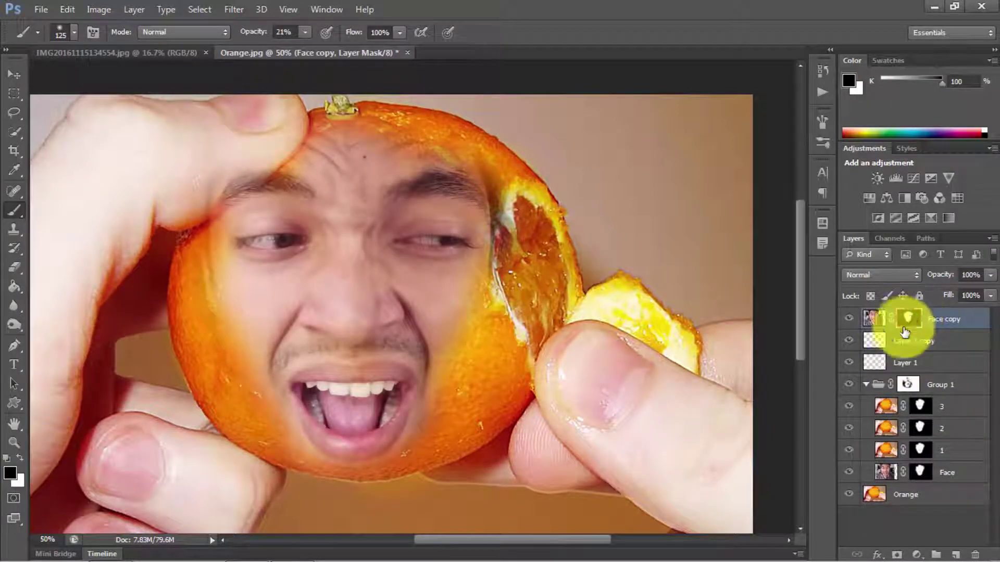
{"action": "left_click", "coordinate": [865, 384]}
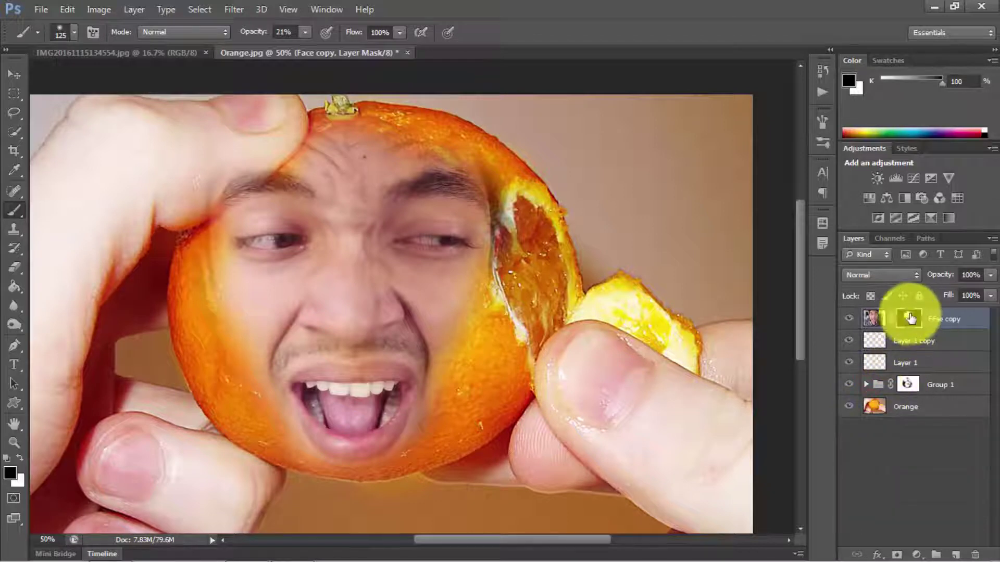
{"action": "right_click", "coordinate": [912, 322]}
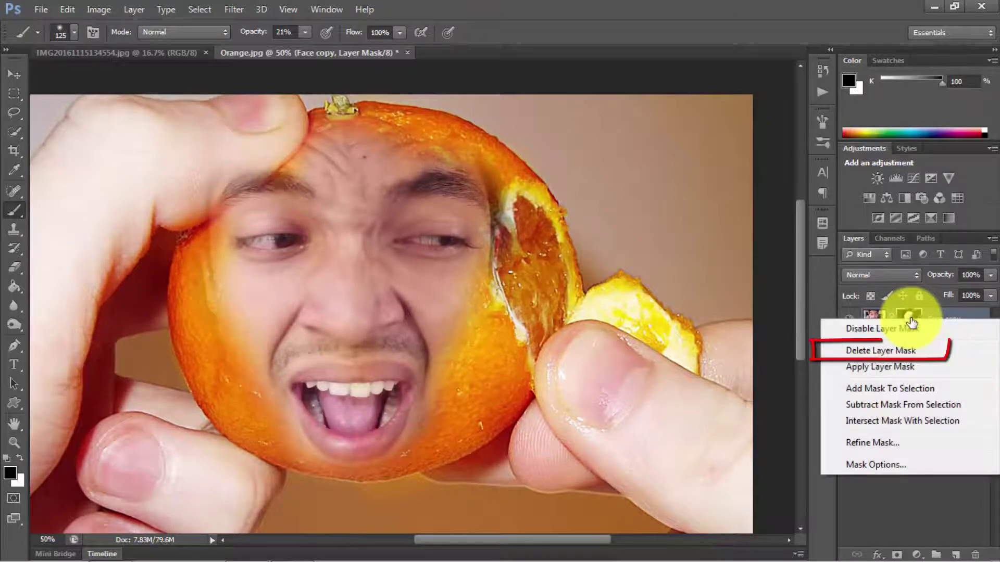
{"action": "left_click", "coordinate": [912, 352]}
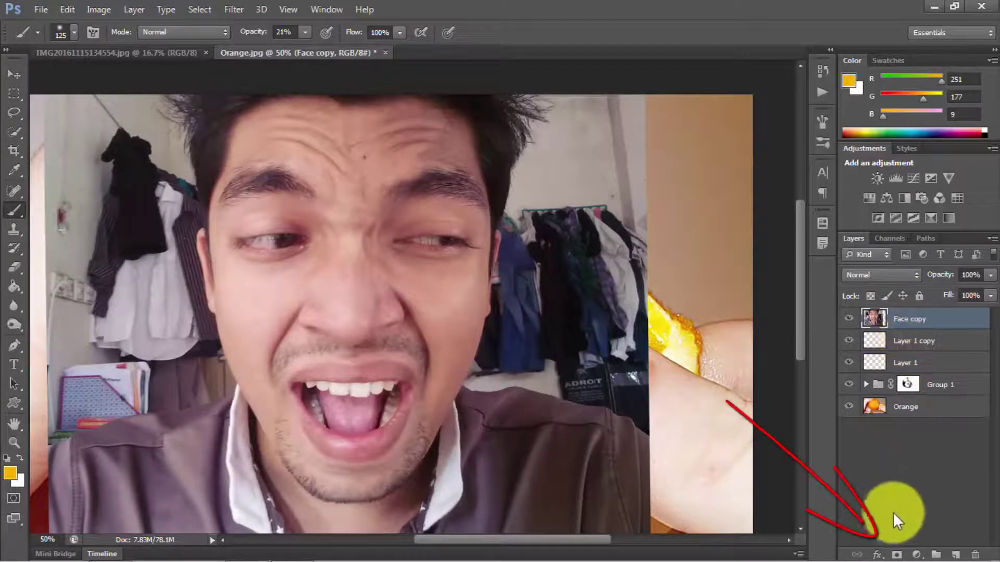
{"action": "left_click", "coordinate": [897, 555], "text": "alt"}
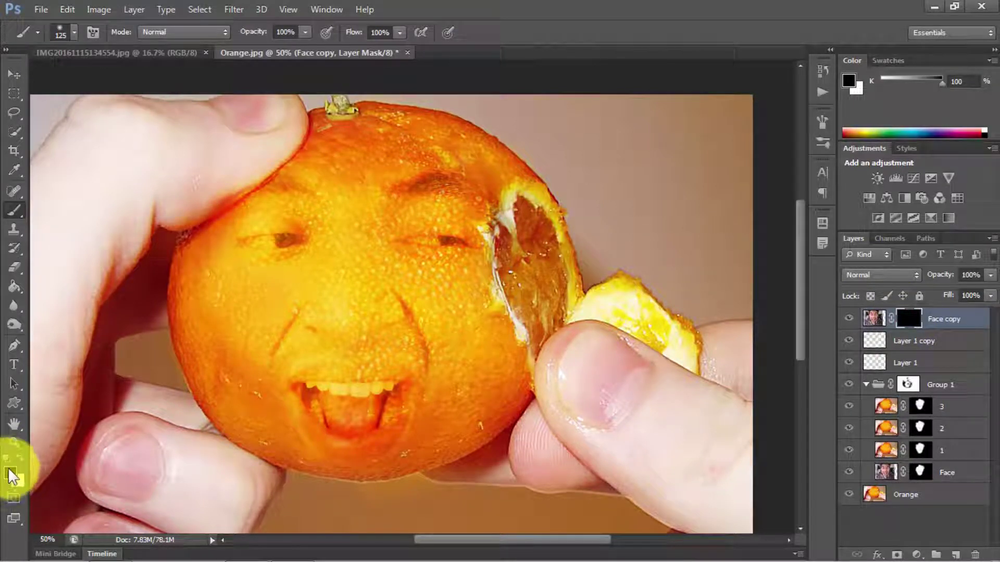
{"action": "right_click", "coordinate": [17, 210]}
Step: Zoom in and paint white on the mask at about 30% opacity to reveal the left eye
{"action": "left_click", "coordinate": [67, 206]}
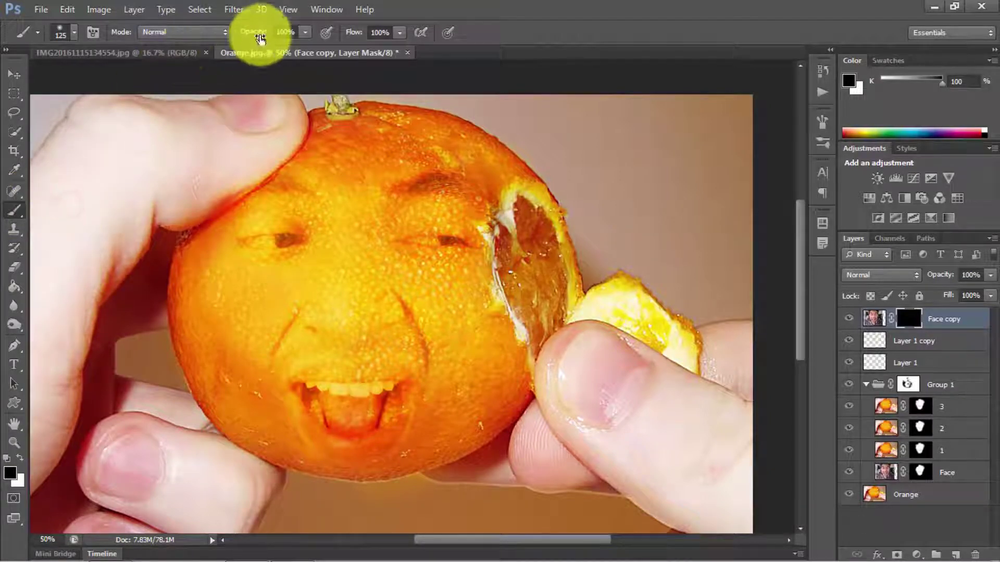
{"action": "left_click_drag", "start_coordinate": [260, 36], "coordinate": [219, 38]}
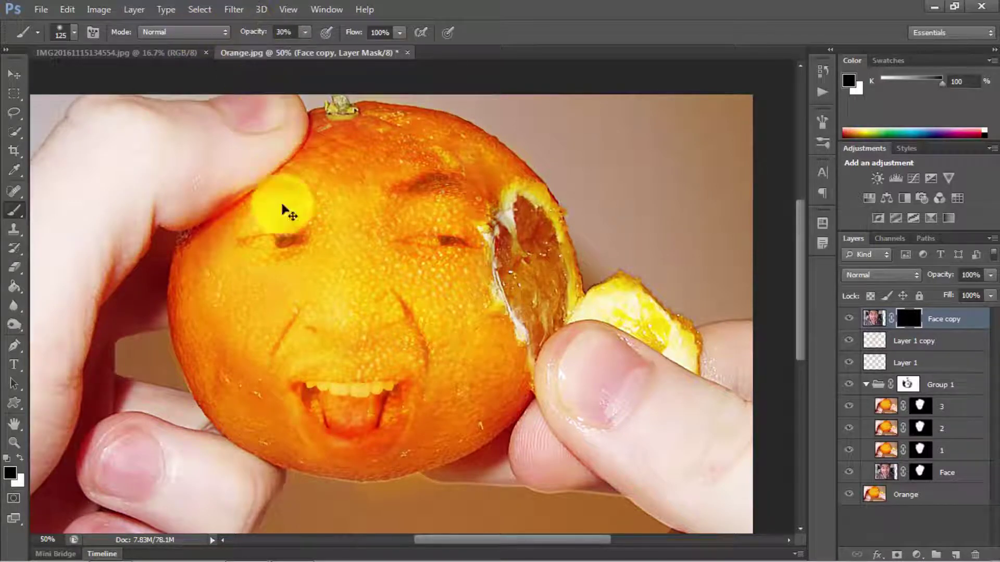
{"action": "left_click", "coordinate": [269, 228]}
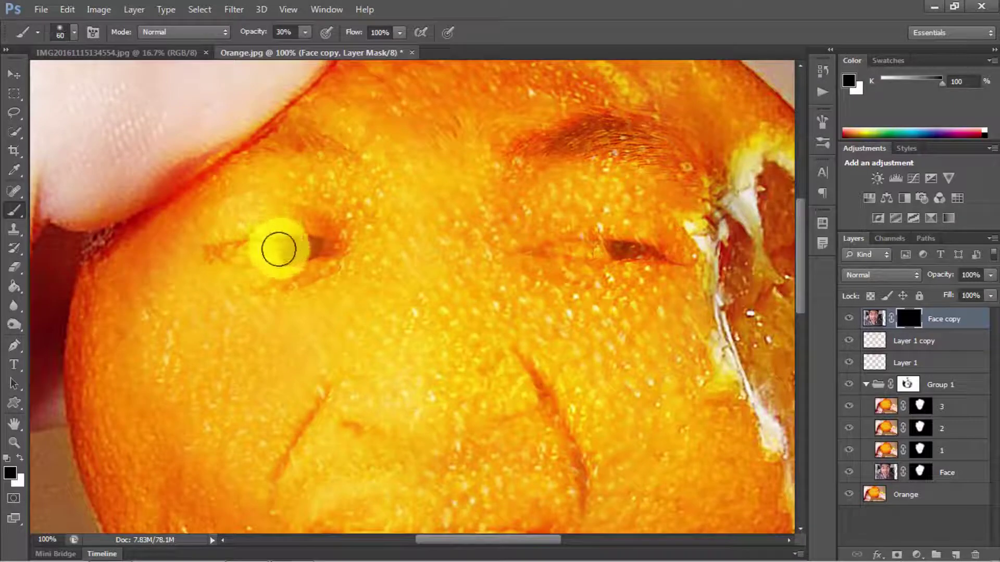
{"action": "mouse_move", "coordinate": [261, 255]}
{"action": "left_mouse_down"}
{"action": "mouse_move", "coordinate": [268, 241]}
{"action": "mouse_move", "coordinate": [259, 250]}
{"action": "mouse_move", "coordinate": [317, 245]}
{"action": "mouse_move", "coordinate": [304, 250]}
{"action": "left_mouse_up"}
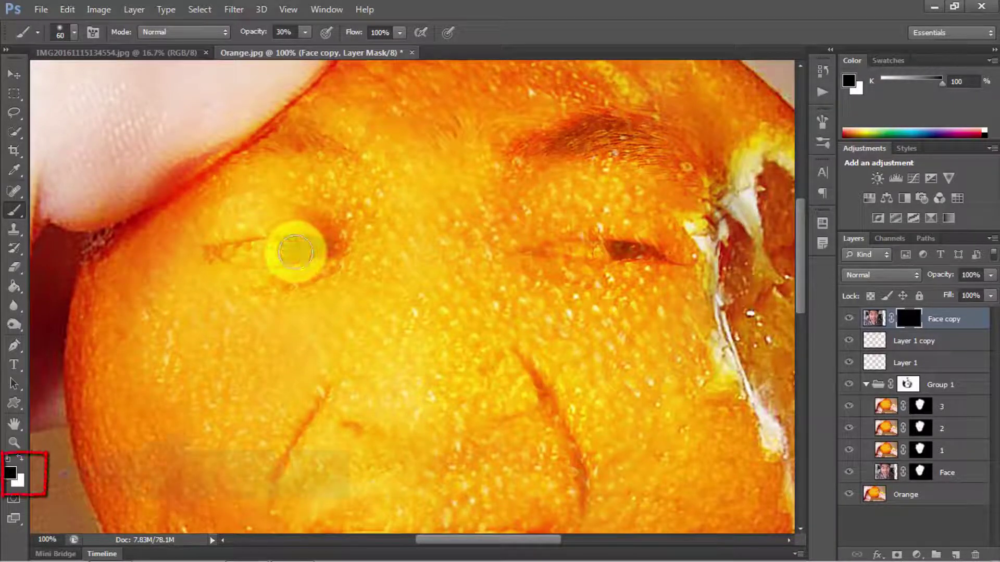
{"action": "left_click", "coordinate": [18, 459]}
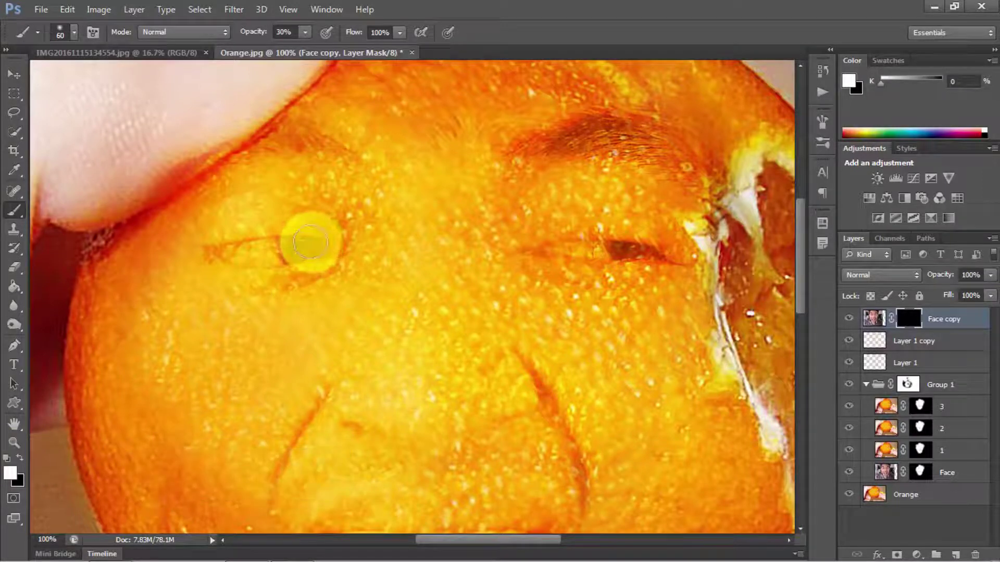
{"action": "left_click_drag", "start_coordinate": [292, 248], "coordinate": [232, 260]}
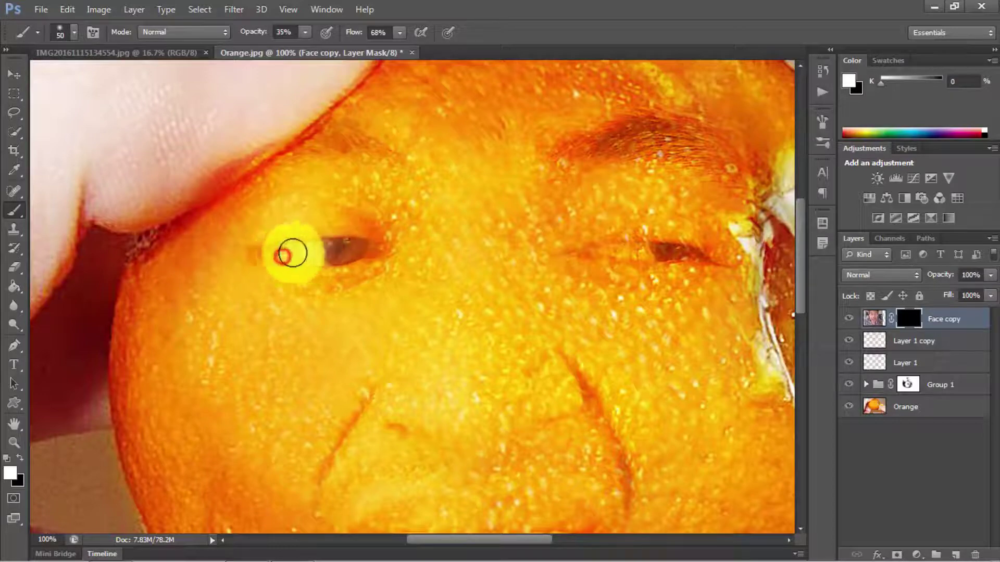
{"action": "left_click_drag", "start_coordinate": [293, 253], "coordinate": [302, 254]}
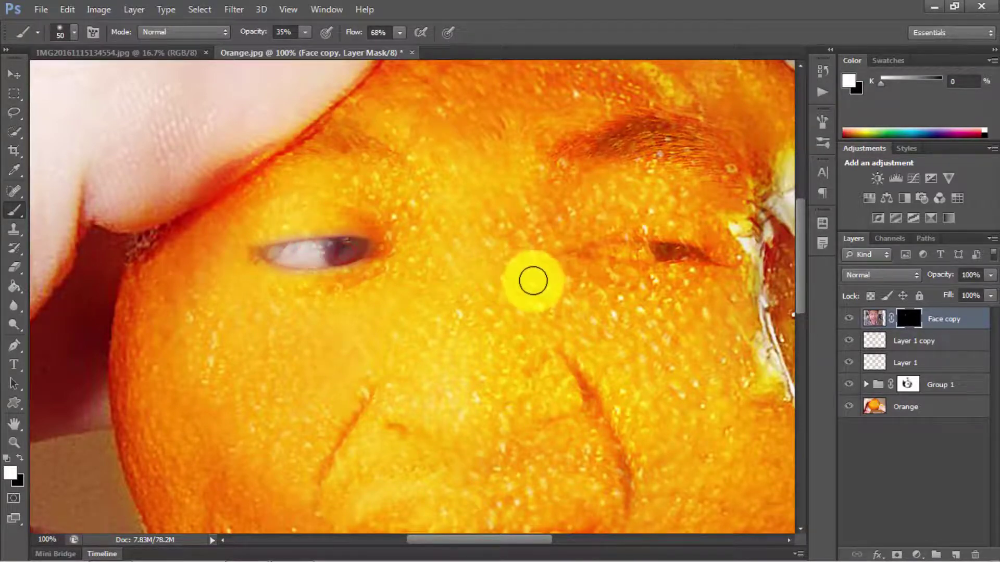
Step: Reveal the right eye and left eye corner, varying opacity between 100% and about 51%
{"action": "left_click_drag", "start_coordinate": [529, 281], "coordinate": [391, 227]}
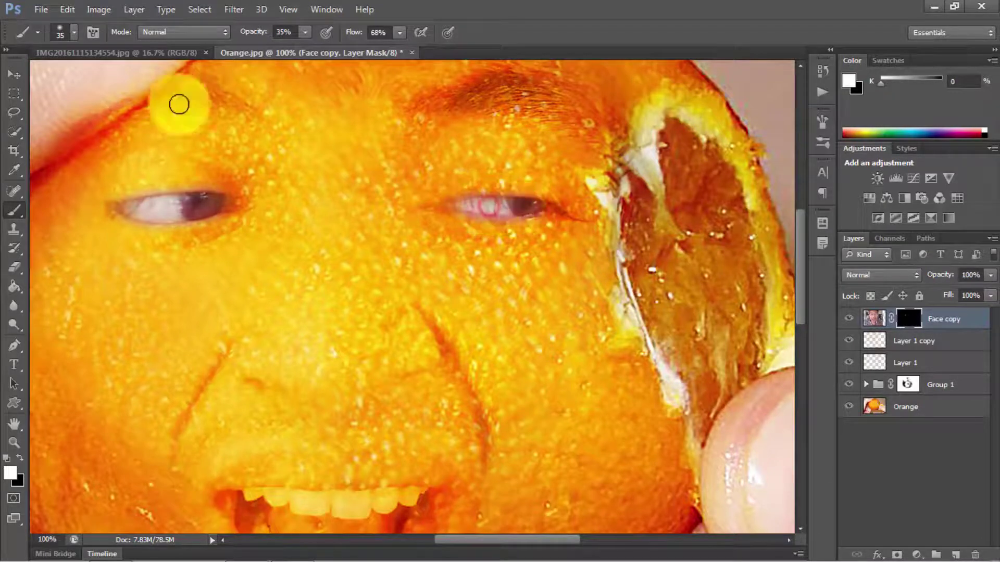
{"action": "left_click_drag", "start_coordinate": [253, 32], "coordinate": [323, 34]}
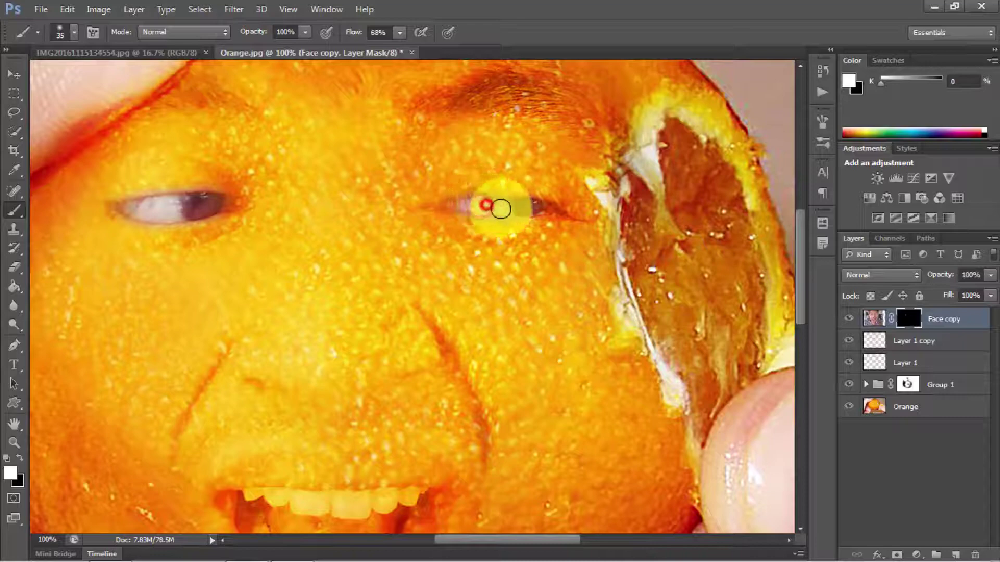
{"action": "left_click", "coordinate": [167, 217]}
{"action": "mouse_move", "coordinate": [138, 211]}
{"action": "left_mouse_down"}
{"action": "mouse_move", "coordinate": [174, 207]}
{"action": "mouse_move", "coordinate": [149, 212]}
{"action": "mouse_move", "coordinate": [158, 213]}
{"action": "left_mouse_up"}
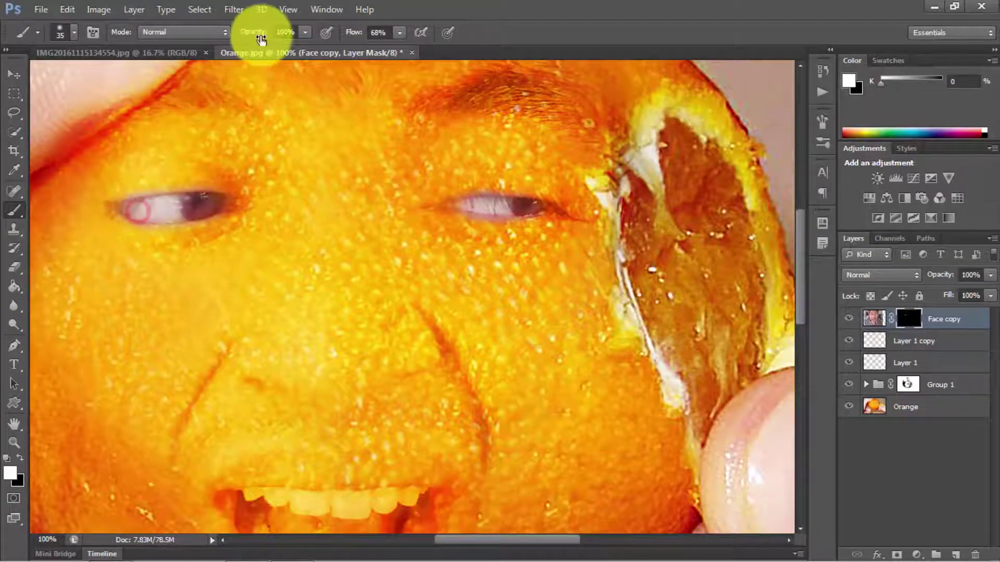
{"action": "left_click_drag", "start_coordinate": [261, 32], "coordinate": [241, 35]}
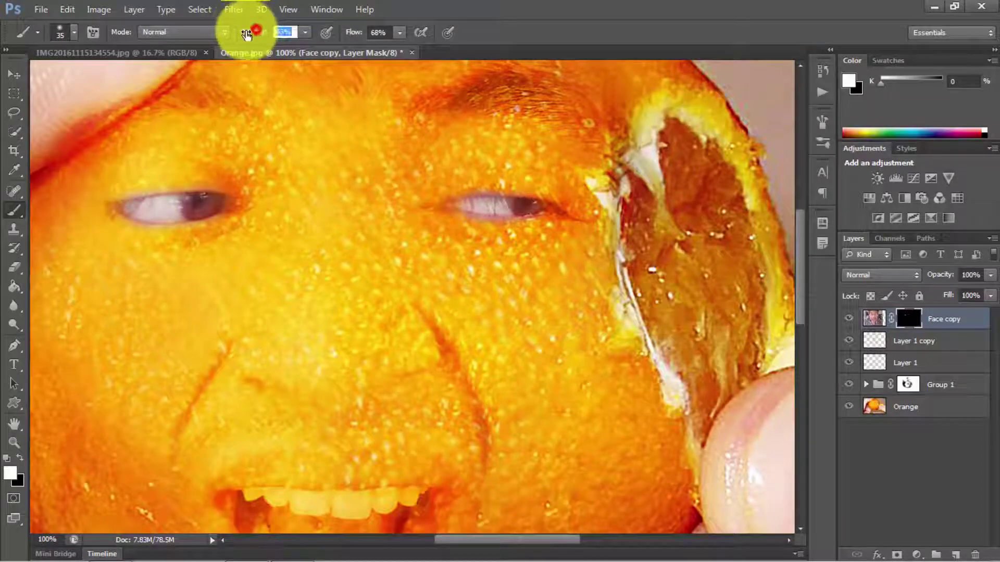
{"action": "mouse_move", "coordinate": [547, 234]}
{"action": "left_mouse_down"}
{"action": "mouse_move", "coordinate": [493, 218]}
{"action": "mouse_move", "coordinate": [526, 209]}
{"action": "left_mouse_up"}
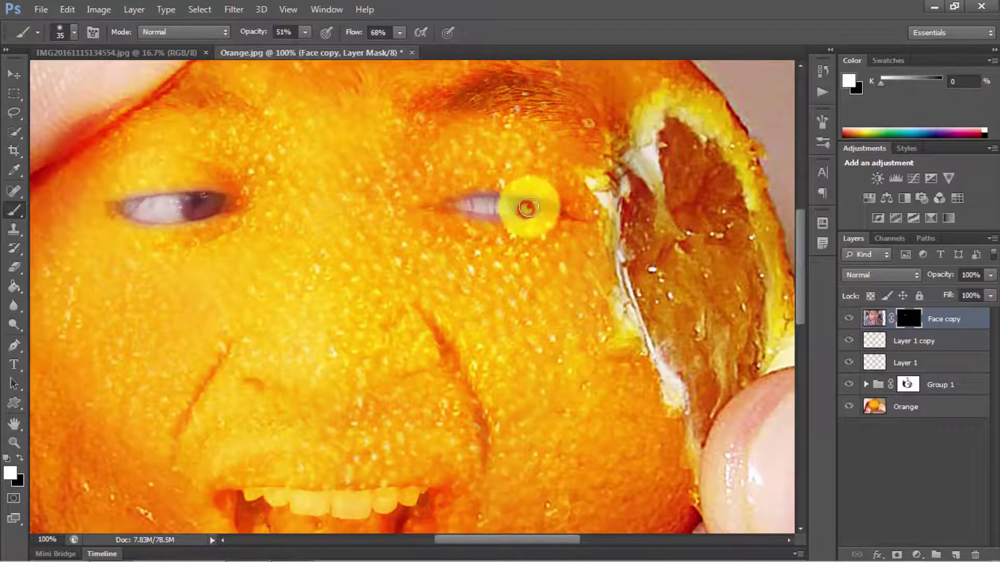
{"action": "mouse_move", "coordinate": [274, 201]}
{"action": "left_mouse_down"}
{"action": "mouse_move", "coordinate": [138, 208]}
{"action": "mouse_move", "coordinate": [198, 210]}
{"action": "left_mouse_up"}
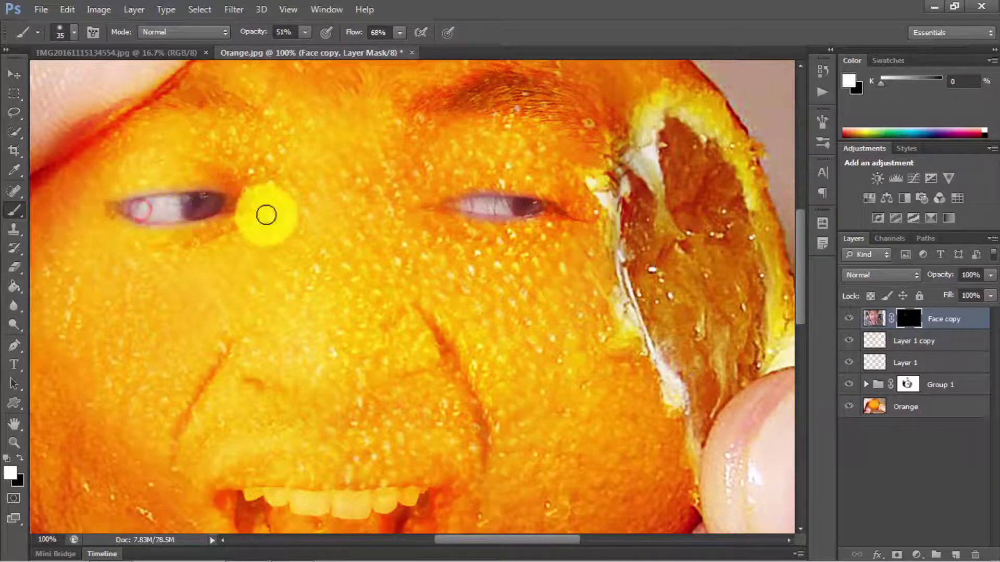
Step: Pan to the mouth, paint at 34% to reveal teeth, tongue and inner mouth, then zoom out
{"action": "left_click", "coordinate": [392, 332]}
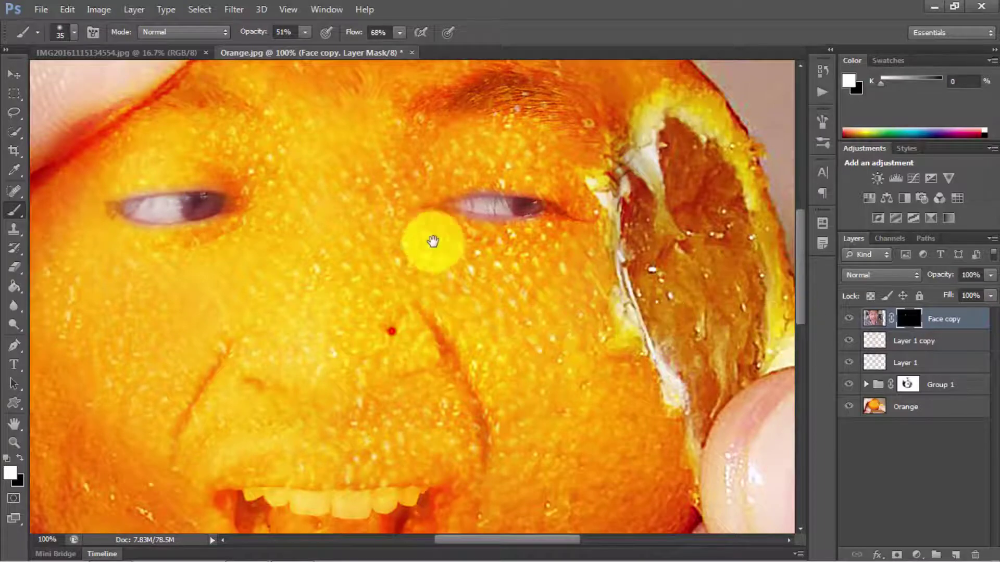
{"action": "left_click_drag", "start_coordinate": [432, 241], "coordinate": [495, 104]}
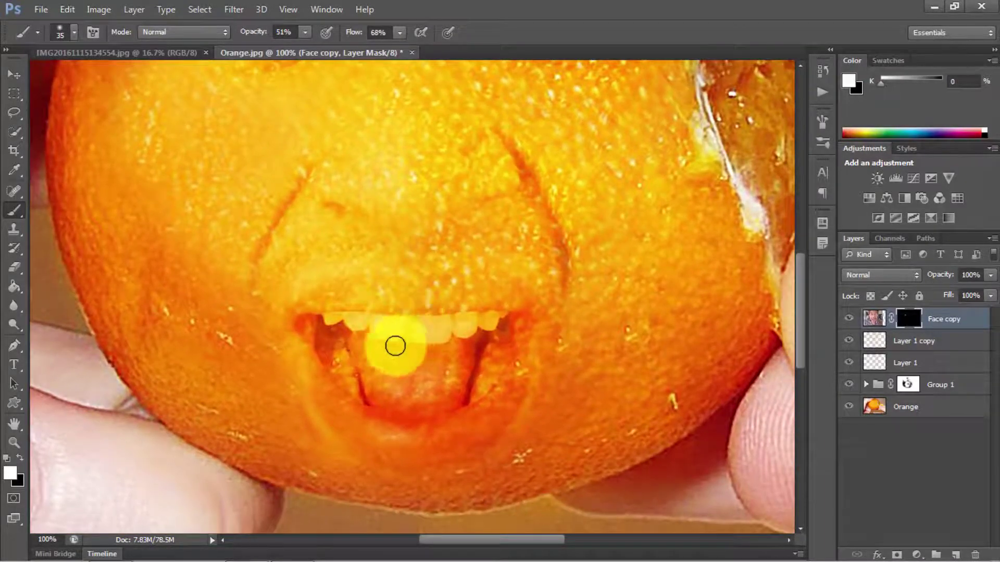
{"action": "left_click_drag", "start_coordinate": [395, 345], "coordinate": [336, 354]}
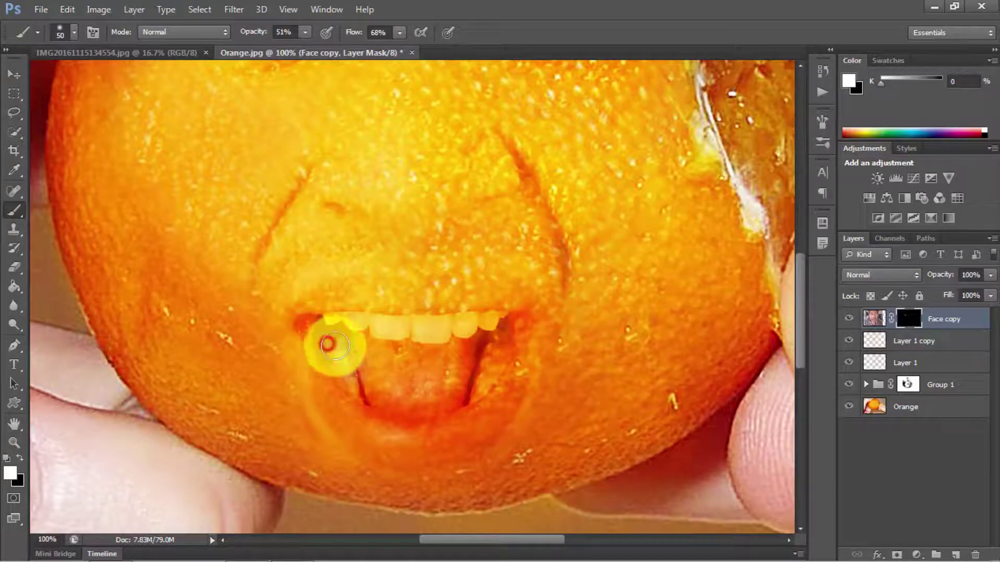
{"action": "mouse_move", "coordinate": [338, 365]}
{"action": "left_mouse_down"}
{"action": "mouse_move", "coordinate": [384, 408]}
{"action": "mouse_move", "coordinate": [383, 361]}
{"action": "mouse_move", "coordinate": [342, 342]}
{"action": "mouse_move", "coordinate": [361, 350]}
{"action": "mouse_move", "coordinate": [348, 341]}
{"action": "mouse_move", "coordinate": [373, 339]}
{"action": "mouse_move", "coordinate": [415, 358]}
{"action": "mouse_move", "coordinate": [421, 346]}
{"action": "mouse_move", "coordinate": [415, 384]}
{"action": "mouse_move", "coordinate": [445, 401]}
{"action": "mouse_move", "coordinate": [436, 339]}
{"action": "left_mouse_up"}
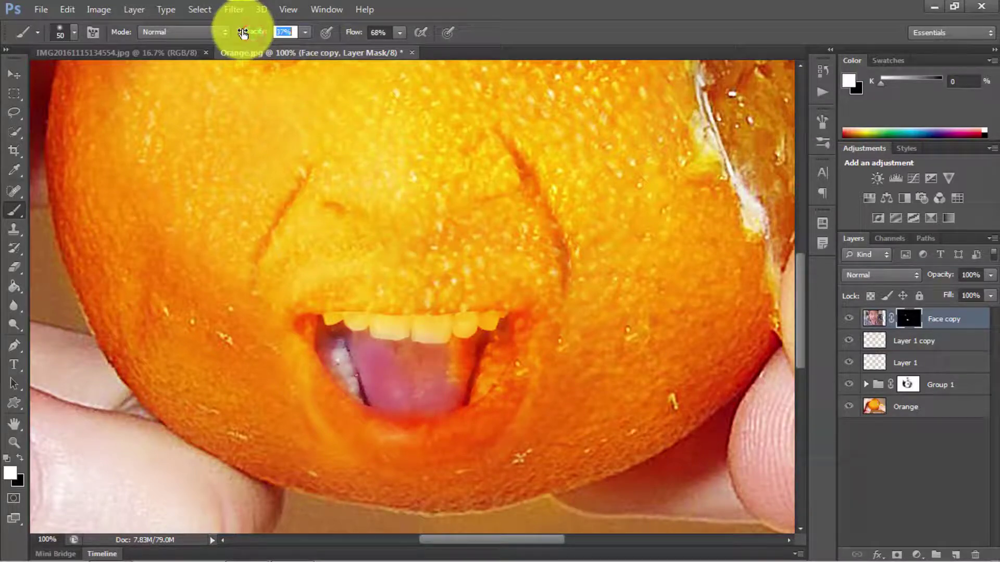
{"action": "type", "text": "34"}
{"action": "mouse_move", "coordinate": [395, 331]}
{"action": "left_mouse_down"}
{"action": "mouse_move", "coordinate": [455, 357]}
{"action": "mouse_move", "coordinate": [457, 375]}
{"action": "mouse_move", "coordinate": [471, 371]}
{"action": "mouse_move", "coordinate": [467, 343]}
{"action": "mouse_move", "coordinate": [440, 356]}
{"action": "mouse_move", "coordinate": [343, 316]}
{"action": "mouse_move", "coordinate": [428, 332]}
{"action": "mouse_move", "coordinate": [511, 330]}
{"action": "mouse_move", "coordinate": [458, 393]}
{"action": "mouse_move", "coordinate": [494, 354]}
{"action": "mouse_move", "coordinate": [536, 339]}
{"action": "mouse_move", "coordinate": [437, 429]}
{"action": "mouse_move", "coordinate": [502, 361]}
{"action": "mouse_move", "coordinate": [437, 343]}
{"action": "mouse_move", "coordinate": [466, 383]}
{"action": "mouse_move", "coordinate": [384, 398]}
{"action": "mouse_move", "coordinate": [428, 413]}
{"action": "mouse_move", "coordinate": [401, 408]}
{"action": "mouse_move", "coordinate": [457, 397]}
{"action": "mouse_move", "coordinate": [350, 384]}
{"action": "mouse_move", "coordinate": [396, 407]}
{"action": "mouse_move", "coordinate": [389, 382]}
{"action": "left_mouse_up"}
{"action": "mouse_move", "coordinate": [319, 328]}
{"action": "left_mouse_down"}
{"action": "mouse_move", "coordinate": [346, 374]}
{"action": "mouse_move", "coordinate": [335, 339]}
{"action": "mouse_move", "coordinate": [357, 330]}
{"action": "mouse_move", "coordinate": [323, 322]}
{"action": "mouse_move", "coordinate": [483, 332]}
{"action": "mouse_move", "coordinate": [442, 330]}
{"action": "left_mouse_up"}
{"action": "mouse_move", "coordinate": [491, 357]}
{"action": "left_mouse_down"}
{"action": "mouse_move", "coordinate": [417, 389]}
{"action": "mouse_move", "coordinate": [491, 323]}
{"action": "mouse_move", "coordinate": [501, 350]}
{"action": "mouse_move", "coordinate": [495, 328]}
{"action": "mouse_move", "coordinate": [354, 331]}
{"action": "left_mouse_up"}
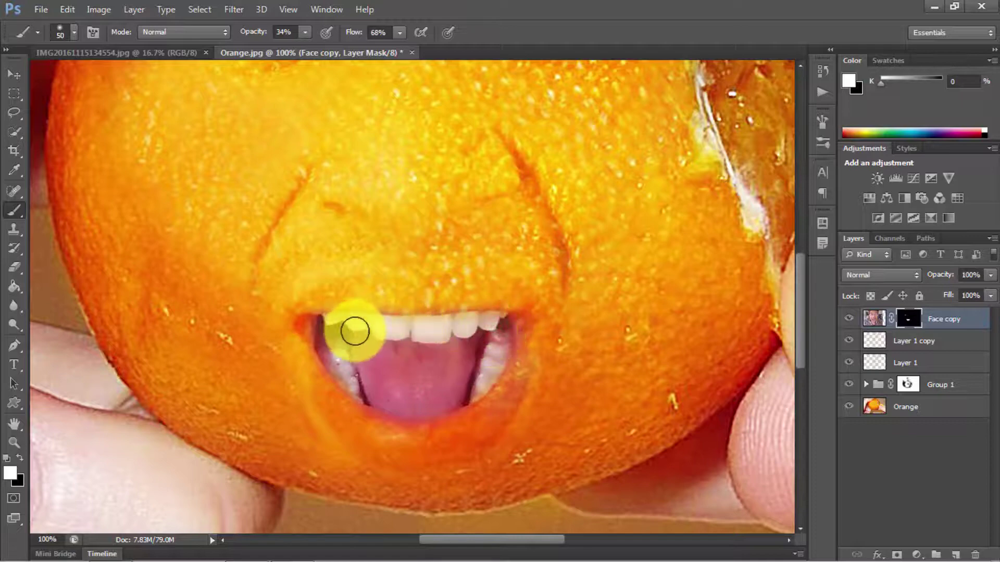
{"action": "left_click", "coordinate": [357, 326], "text": "ctrl+alt"}
Step: Stamp all visible layers from Face copy into a new top layer named 'Final Photo'
{"action": "left_click", "coordinate": [354, 312], "text": "ctrl+alt"}
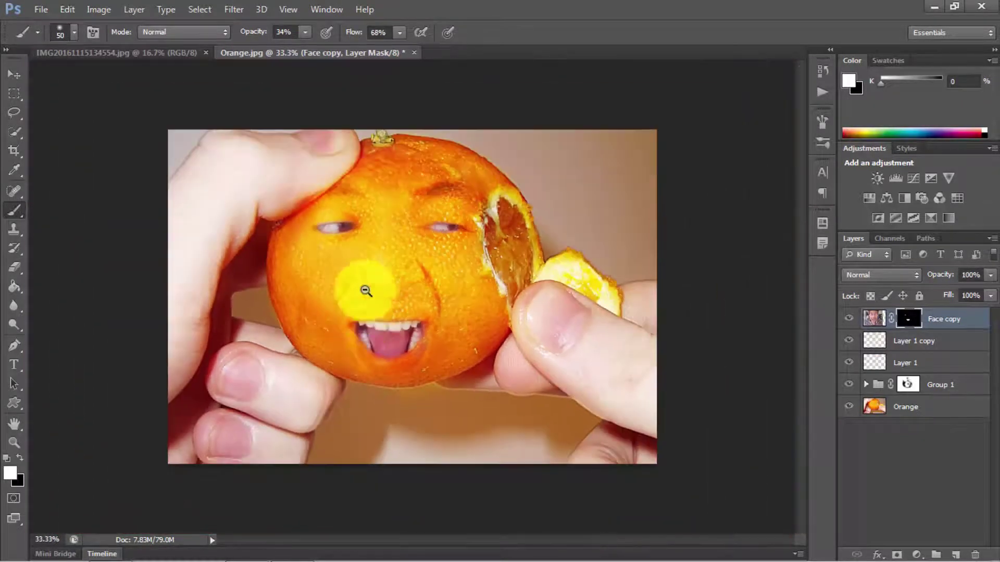
{"action": "left_click", "coordinate": [415, 236], "text": "ctrl"}
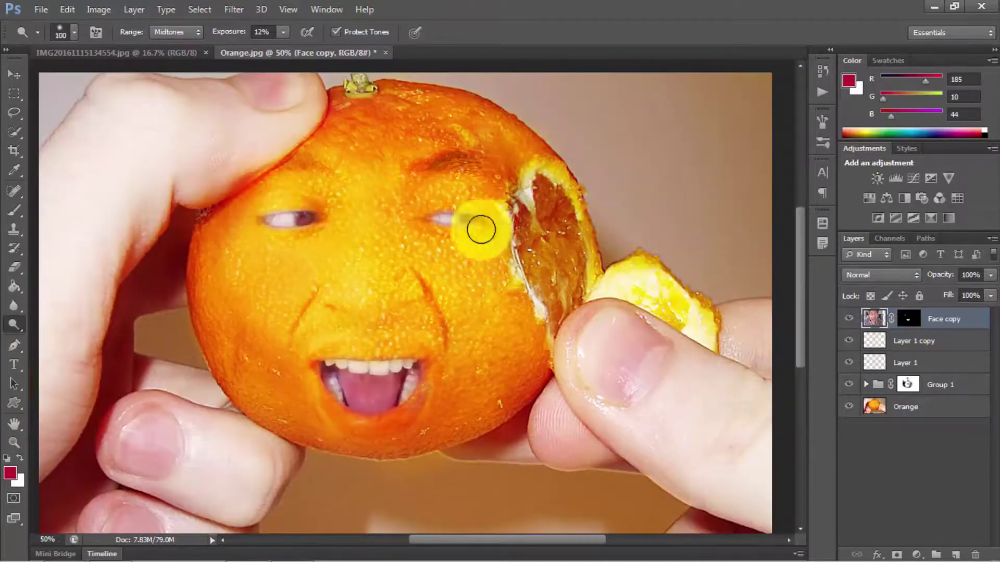
{"action": "left_click", "coordinate": [961, 330]}
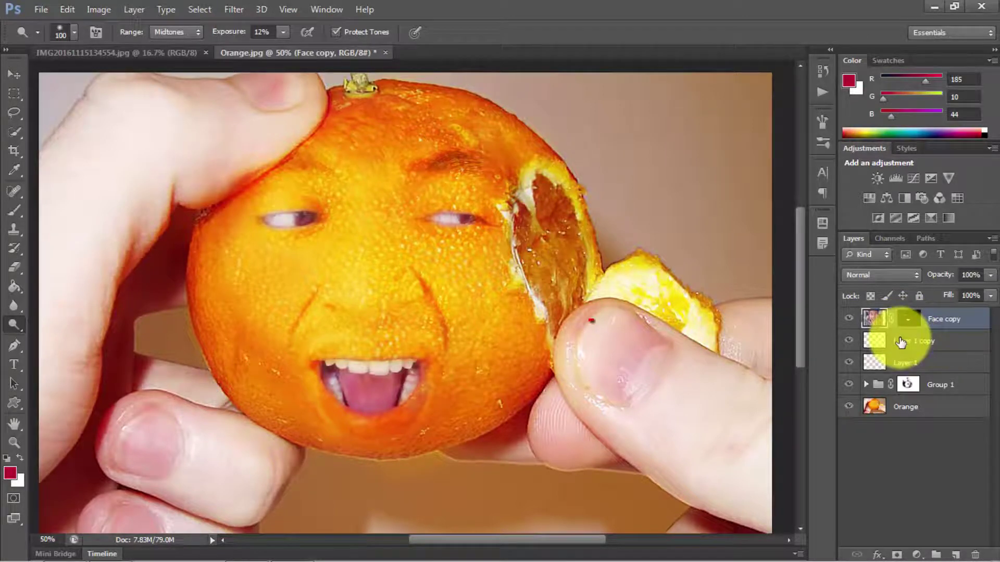
{"action": "key", "text": "ctrl+shift+alt+e"}
{"action": "type", "text": "Final"}
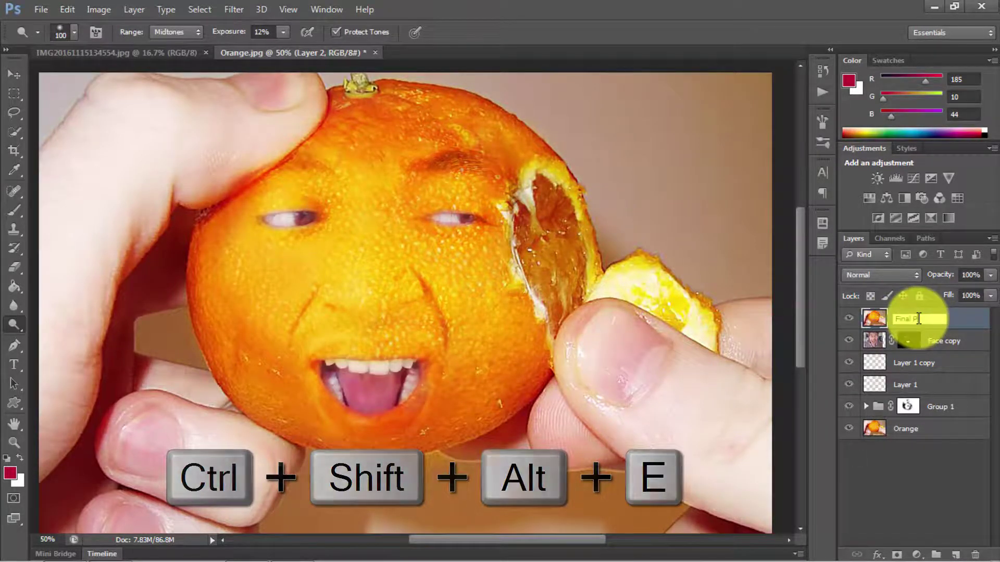
{"action": "type", "text": "Photo"}
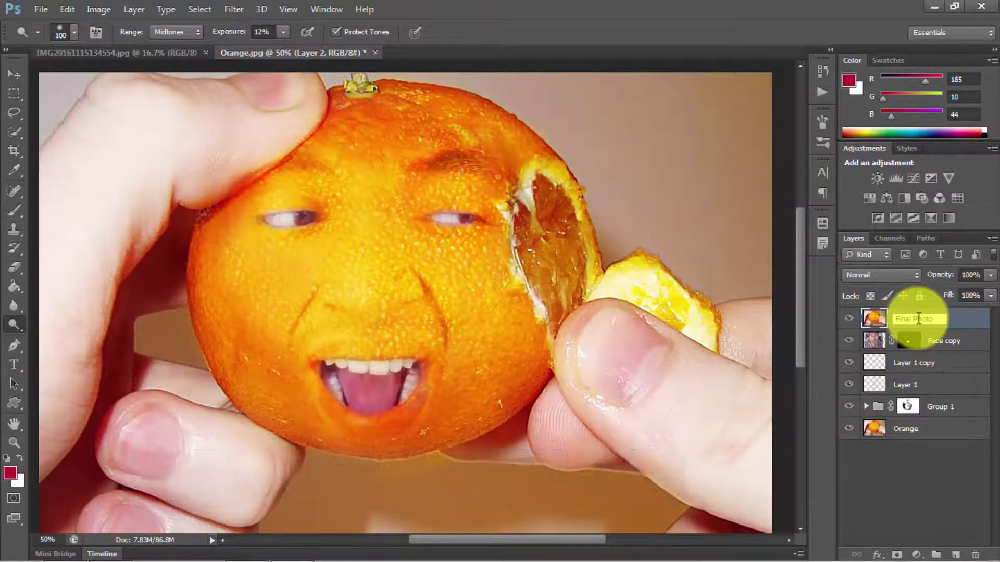
{"action": "key", "text": "Return"}
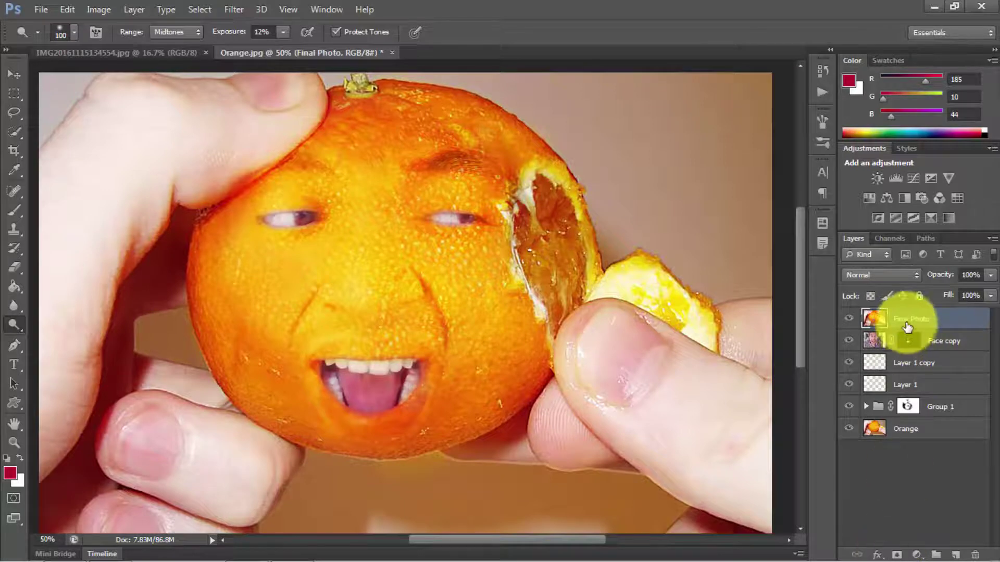
{"action": "left_click", "coordinate": [918, 555]}
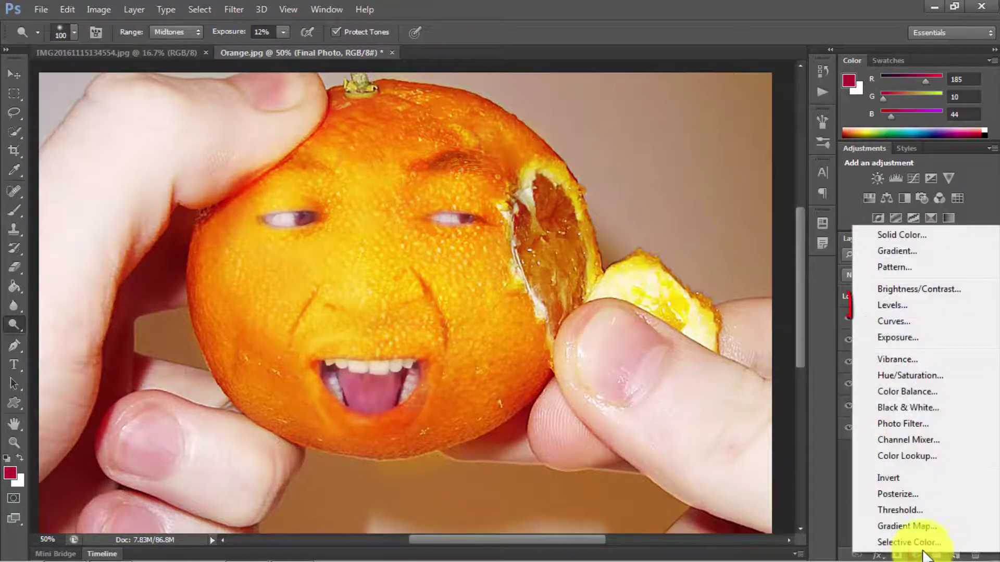
Step: Try a Levels adjustment on Final Photo: white point 242, midtone tweak, then Auto
{"action": "left_click", "coordinate": [905, 306]}
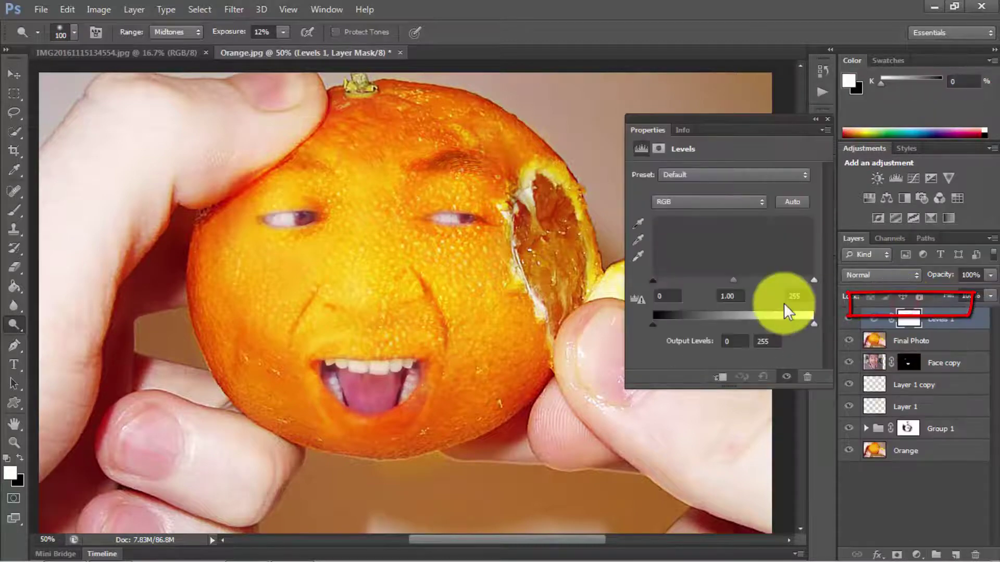
{"action": "key", "text": "ctrl+plus"}
{"action": "left_click_drag", "start_coordinate": [814, 280], "coordinate": [805, 280]}
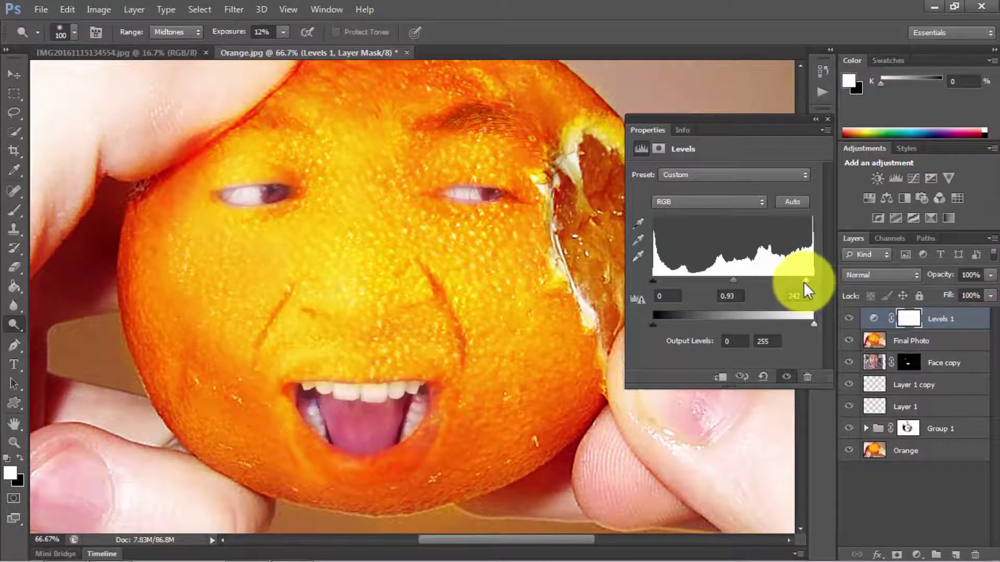
{"action": "left_click", "coordinate": [397, 200], "text": "alt"}
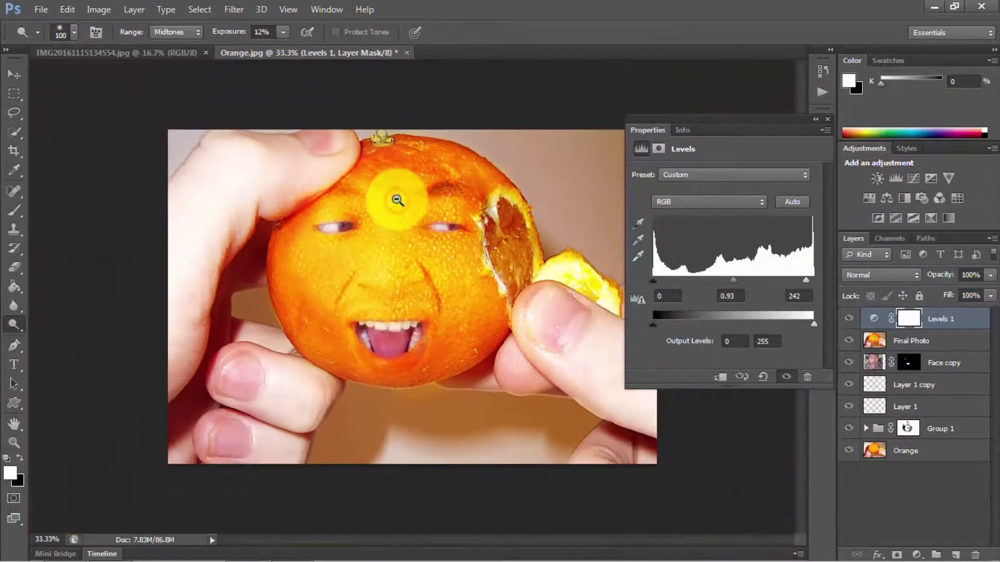
{"action": "mouse_move", "coordinate": [733, 279]}
{"action": "left_mouse_down"}
{"action": "mouse_move", "coordinate": [745, 279]}
{"action": "mouse_move", "coordinate": [717, 279]}
{"action": "mouse_move", "coordinate": [735, 276]}
{"action": "left_mouse_up"}
{"action": "left_click", "coordinate": [797, 204]}
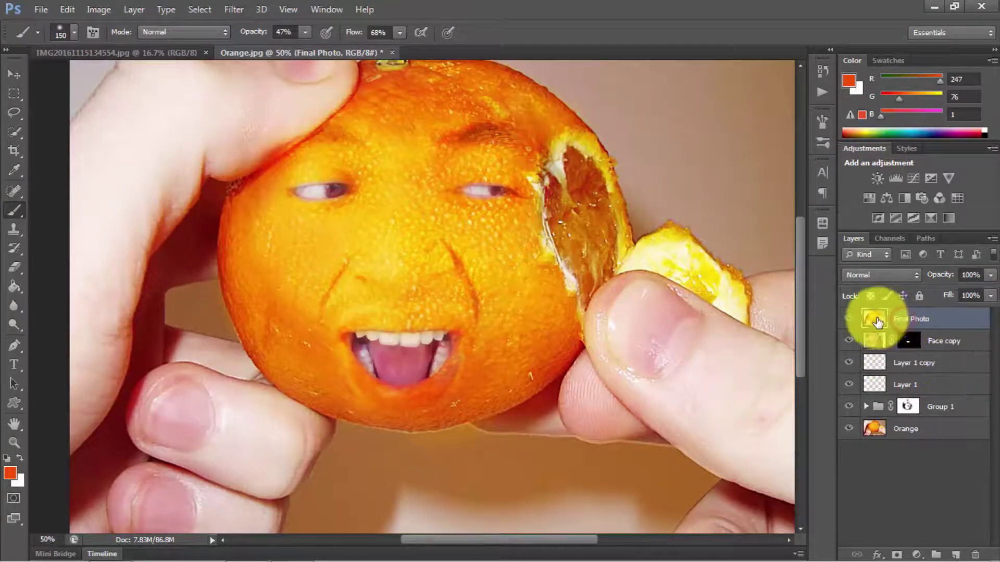
Step: Add Layer 2 above Final Photo with the Brush tool and Overlay blending
{"action": "left_click", "coordinate": [953, 556]}
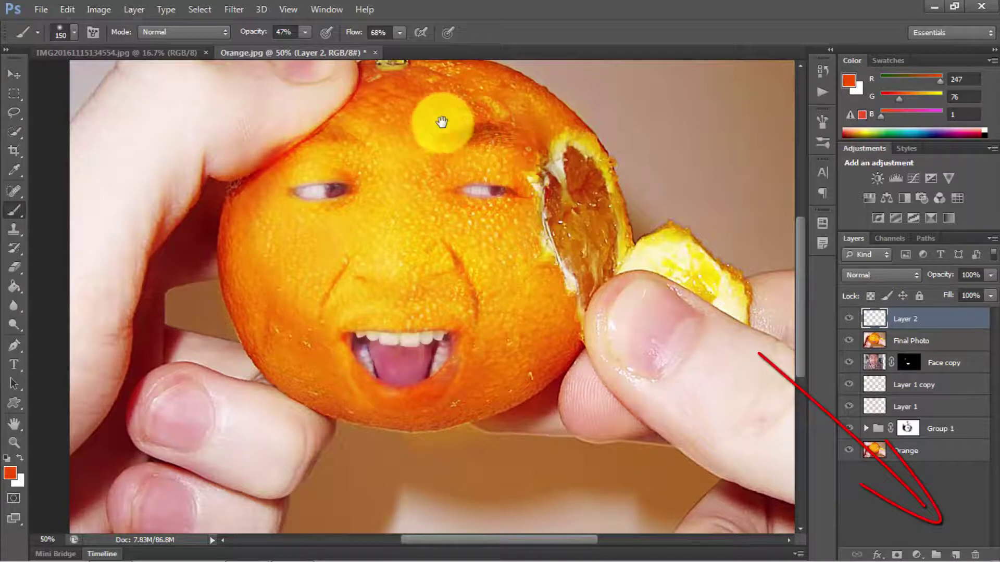
{"action": "scroll", "coordinate": [443, 174], "scroll_direction": "up", "scroll_amount": 3}
{"action": "right_click", "coordinate": [11, 210]}
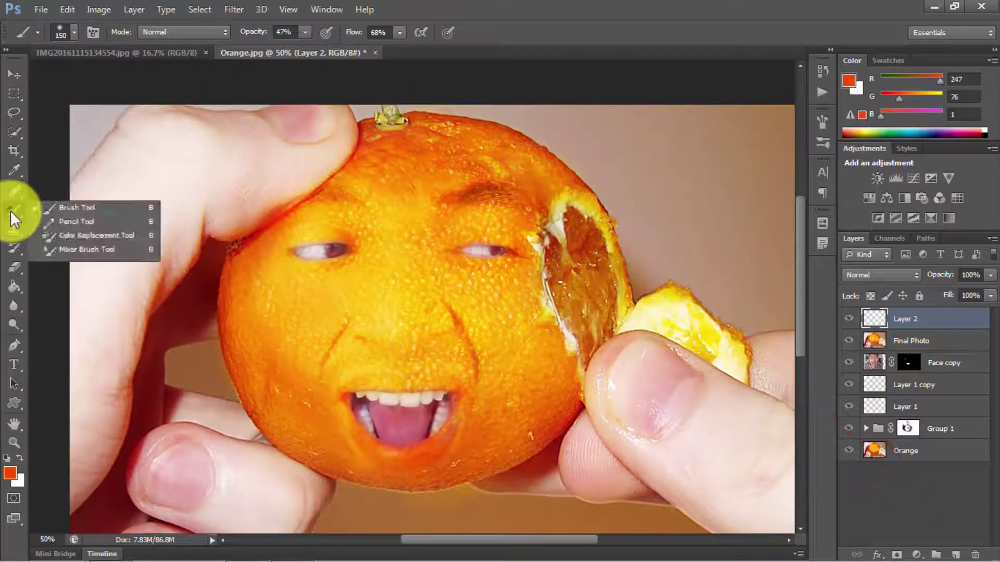
{"action": "left_click", "coordinate": [67, 204]}
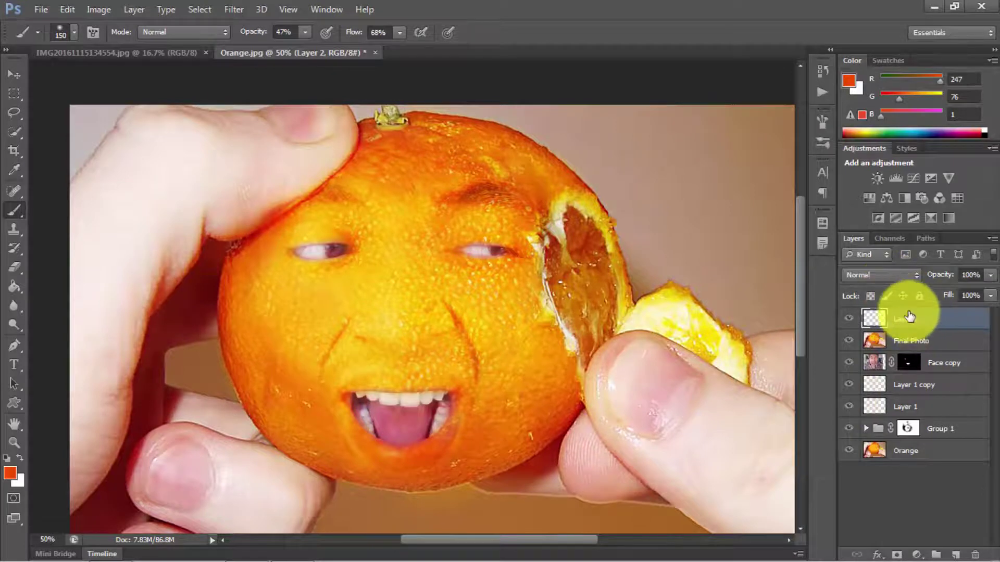
{"action": "left_click", "coordinate": [873, 271]}
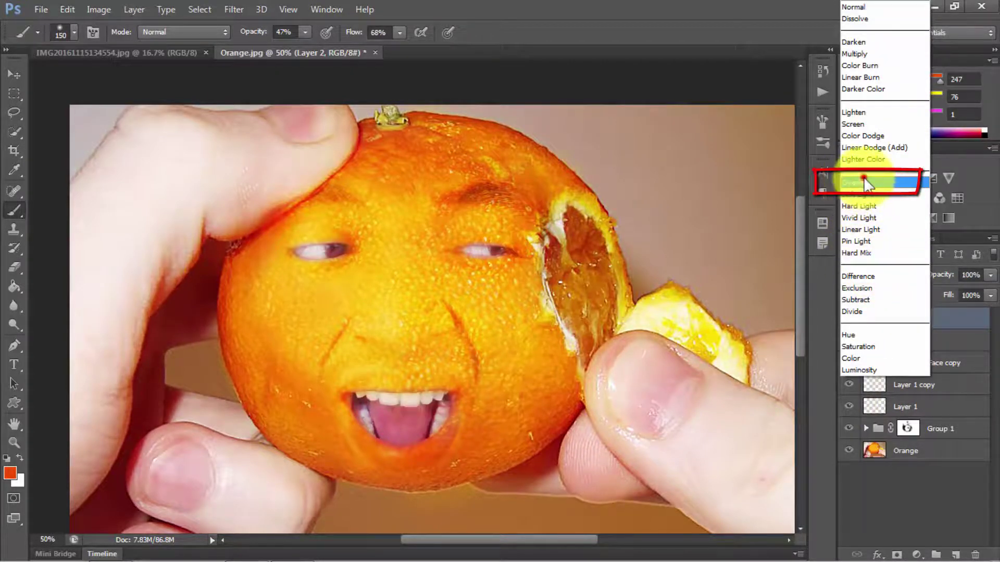
{"action": "left_click", "coordinate": [864, 182]}
Step: Paint sampled orange tones over the forehead, cheek creases and left eye corner
{"action": "left_click", "coordinate": [365, 256], "text": "ctrl"}
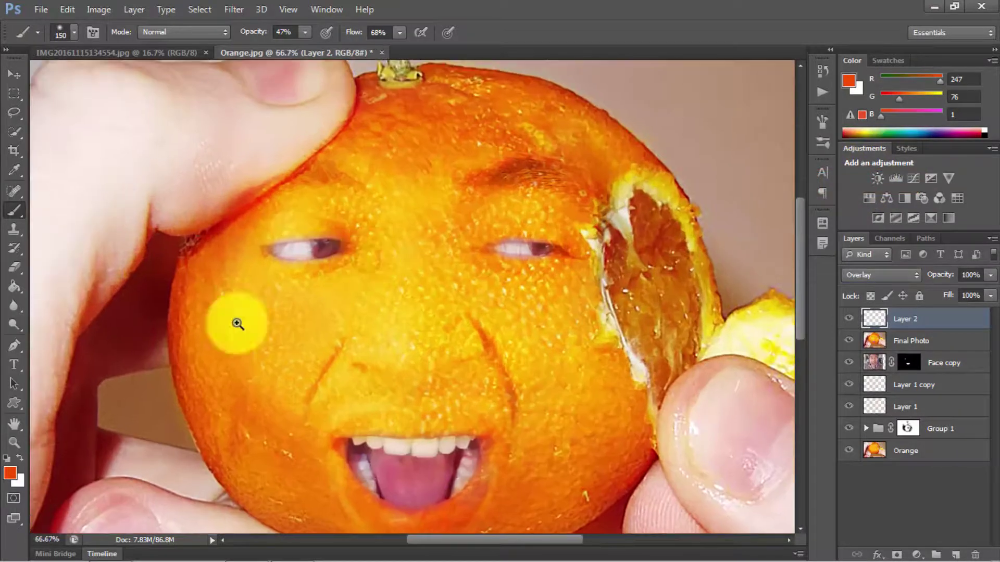
{"action": "left_click", "coordinate": [11, 475]}
{"action": "left_click", "coordinate": [426, 159]}
{"action": "left_click", "coordinate": [813, 165]}
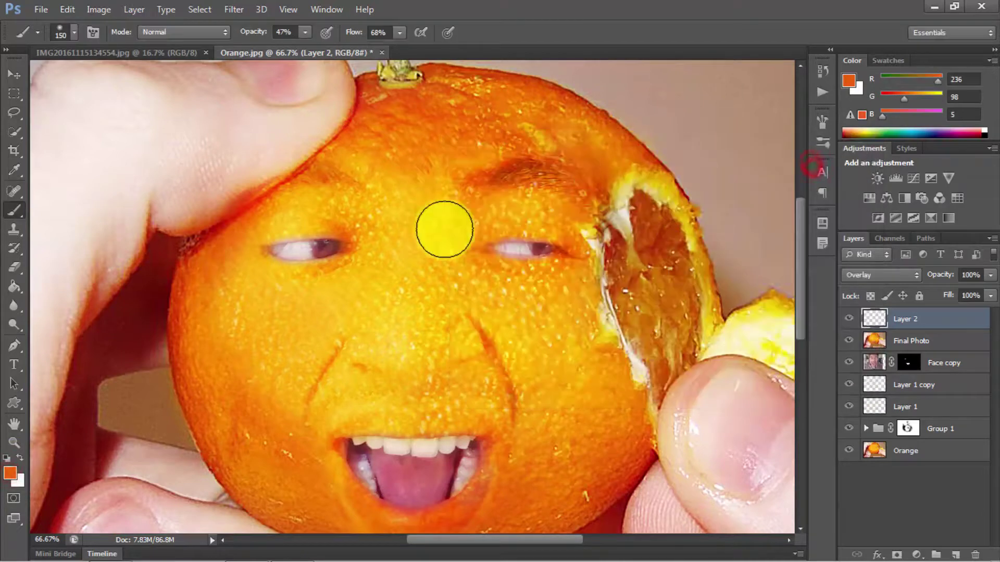
{"action": "mouse_move", "coordinate": [427, 197]}
{"action": "left_mouse_down"}
{"action": "mouse_move", "coordinate": [242, 279]}
{"action": "mouse_move", "coordinate": [330, 297]}
{"action": "left_mouse_up"}
{"action": "left_click", "coordinate": [422, 142]}
{"action": "left_click_drag", "start_coordinate": [418, 212], "coordinate": [403, 251]}
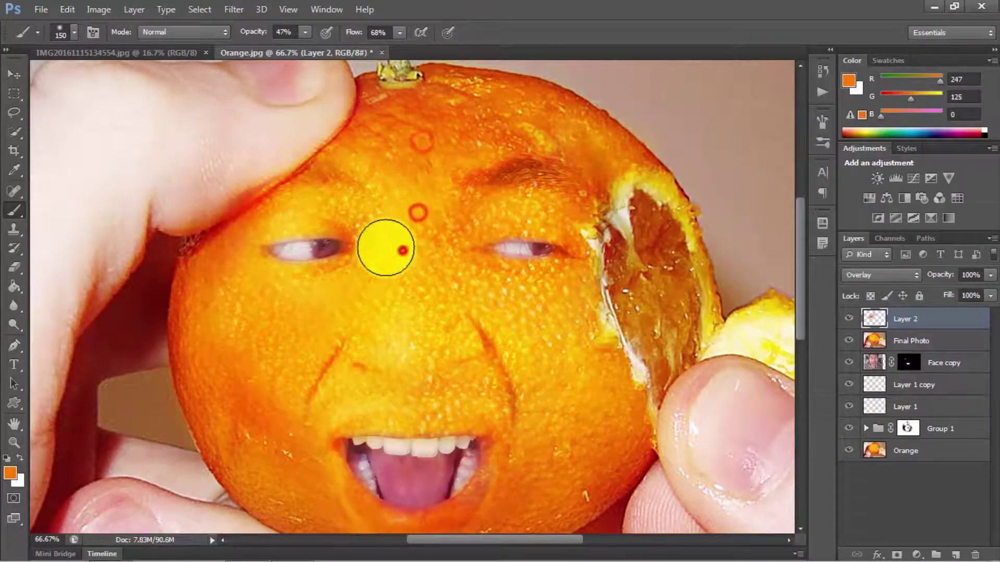
{"action": "left_click", "coordinate": [448, 138]}
{"action": "left_click_drag", "start_coordinate": [489, 312], "coordinate": [531, 428]}
{"action": "left_click", "coordinate": [567, 463]}
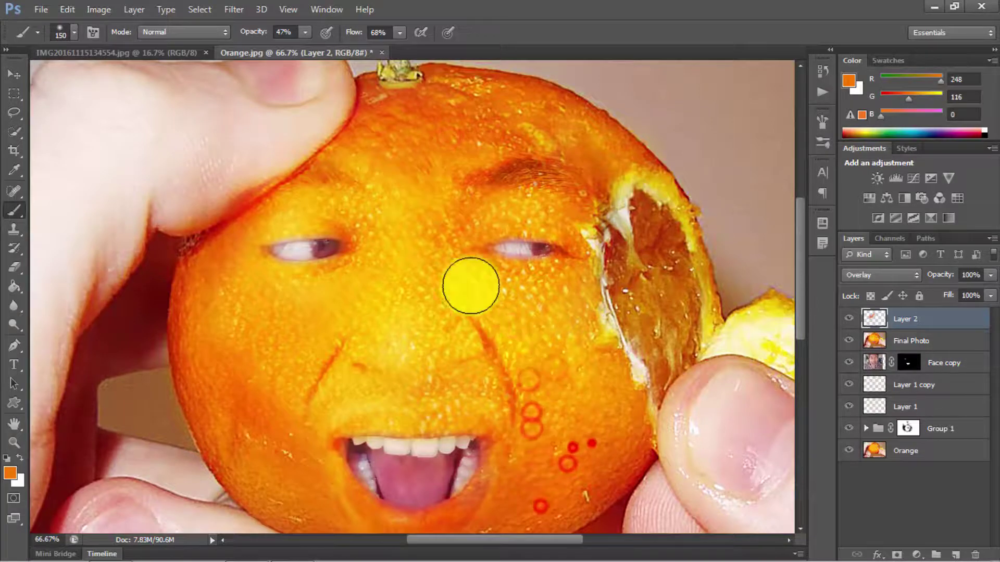
{"action": "left_click_drag", "start_coordinate": [367, 250], "coordinate": [323, 245]}
{"action": "left_click", "coordinate": [278, 257]}
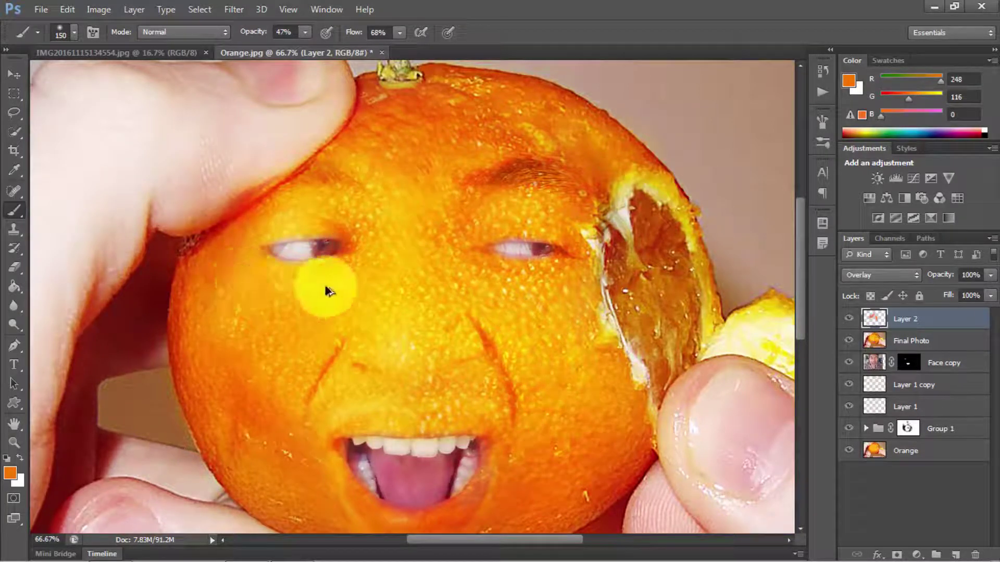
Step: Choose a red-orange colour with brush opacity 37%, flow 67% and size 200
{"action": "left_click", "coordinate": [10, 473]}
{"action": "left_click", "coordinate": [425, 152]}
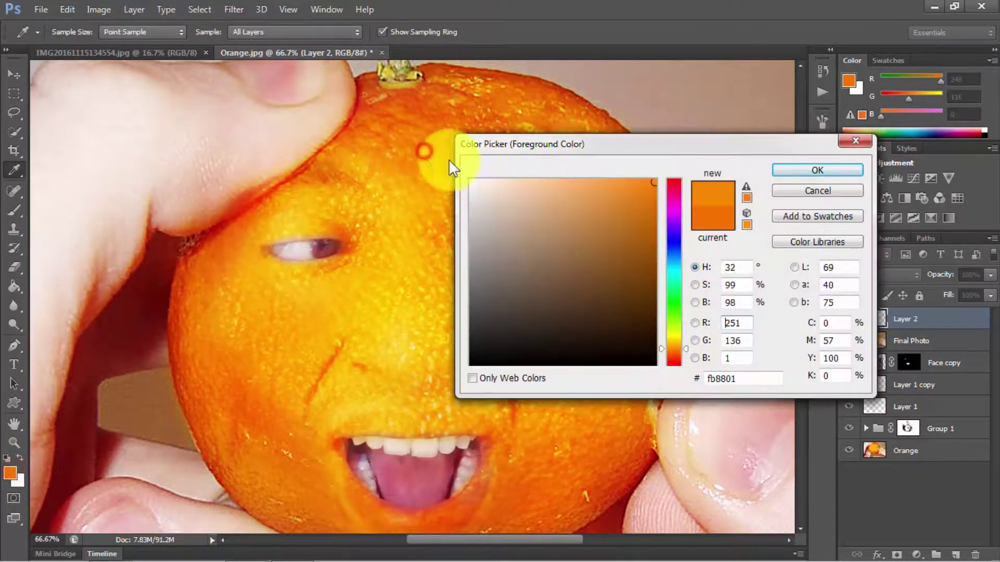
{"action": "left_click", "coordinate": [399, 106]}
{"action": "left_click", "coordinate": [794, 172]}
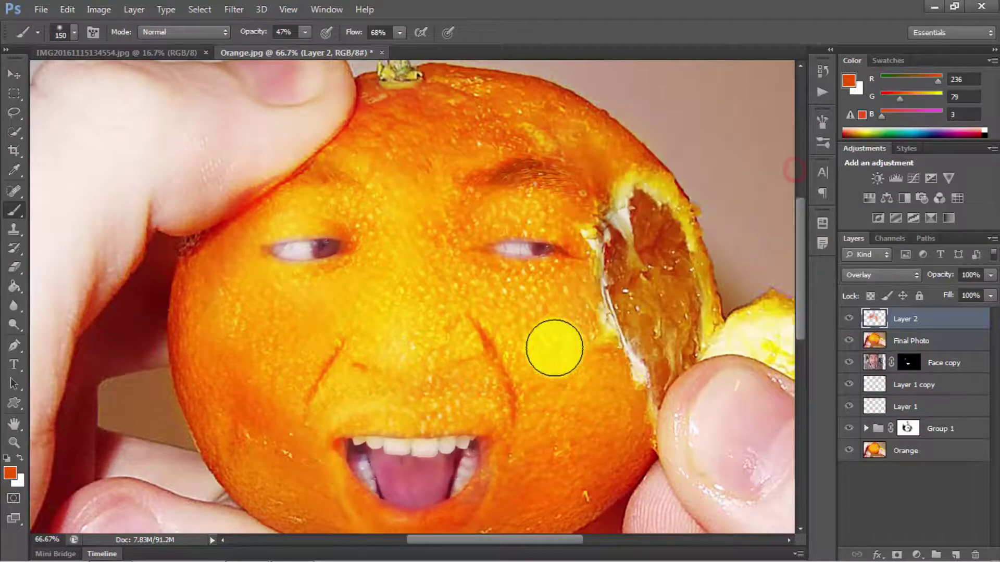
{"action": "left_click_drag", "start_coordinate": [251, 29], "coordinate": [244, 29]}
{"action": "left_click_drag", "start_coordinate": [353, 32], "coordinate": [351, 33]}
{"action": "key", "text": "ctrl+plus"}
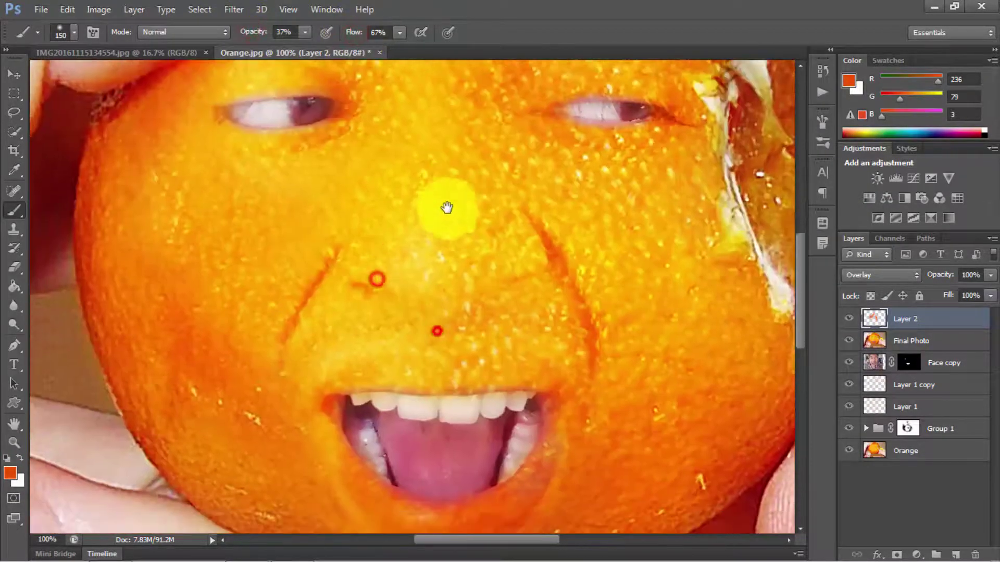
{"action": "key", "text": "bracketright"}
{"action": "key", "text": "bracketright"}
Step: Dab red-orange beside the nose, cheek creases and eyes, switching to a size-100 brush
{"action": "left_click", "coordinate": [341, 219]}
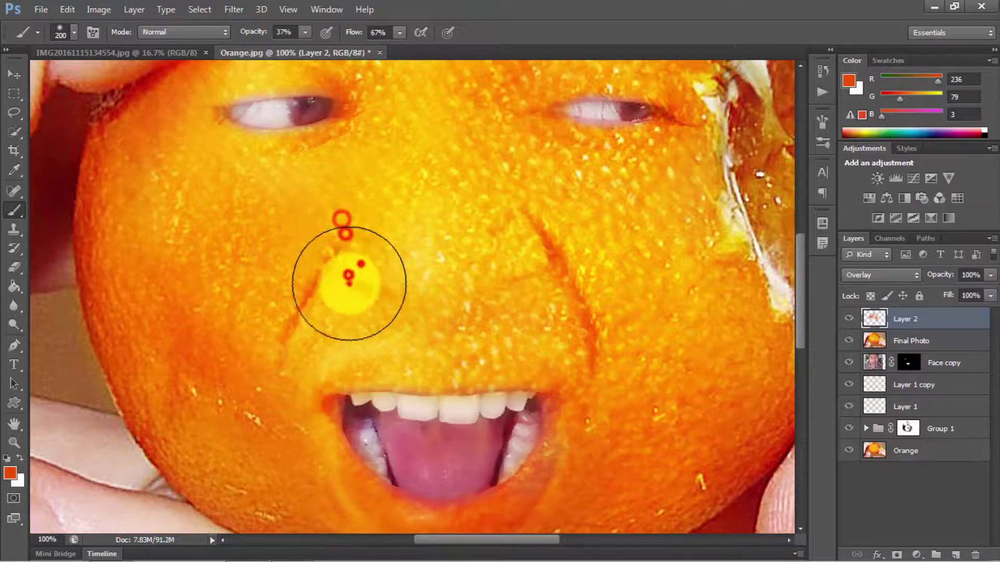
{"action": "left_click", "coordinate": [344, 313]}
{"action": "left_click", "coordinate": [491, 246]}
{"action": "left_click", "coordinate": [620, 290]}
{"action": "left_click", "coordinate": [540, 307]}
{"action": "scroll", "coordinate": [496, 294], "scroll_direction": "up", "scroll_amount": 2}
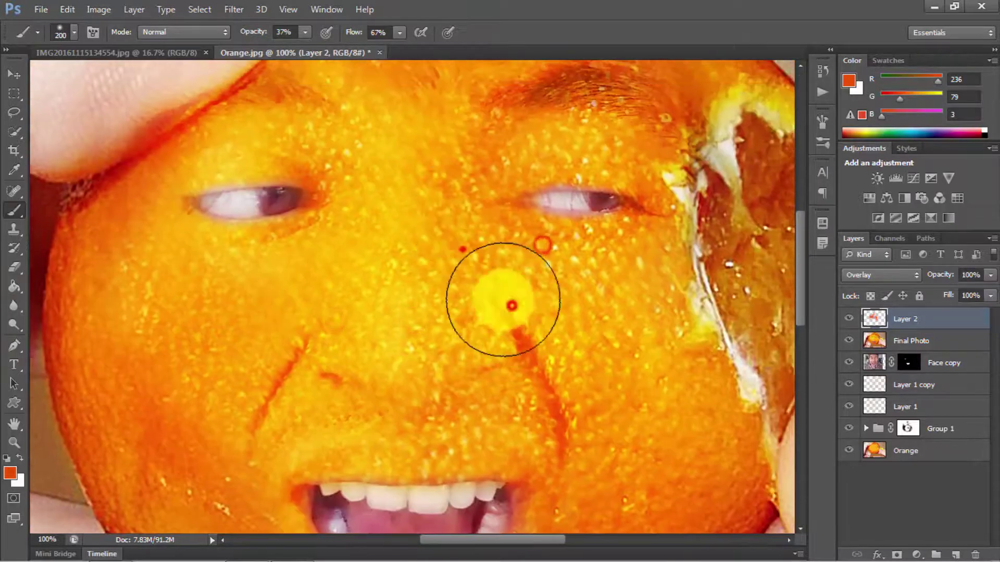
{"action": "scroll", "coordinate": [406, 223], "scroll_direction": "up", "scroll_amount": 2}
{"action": "key", "text": "bracketleft"}
{"action": "key", "text": "bracketleft"}
{"action": "key", "text": "bracketleft"}
{"action": "left_click", "coordinate": [299, 212]}
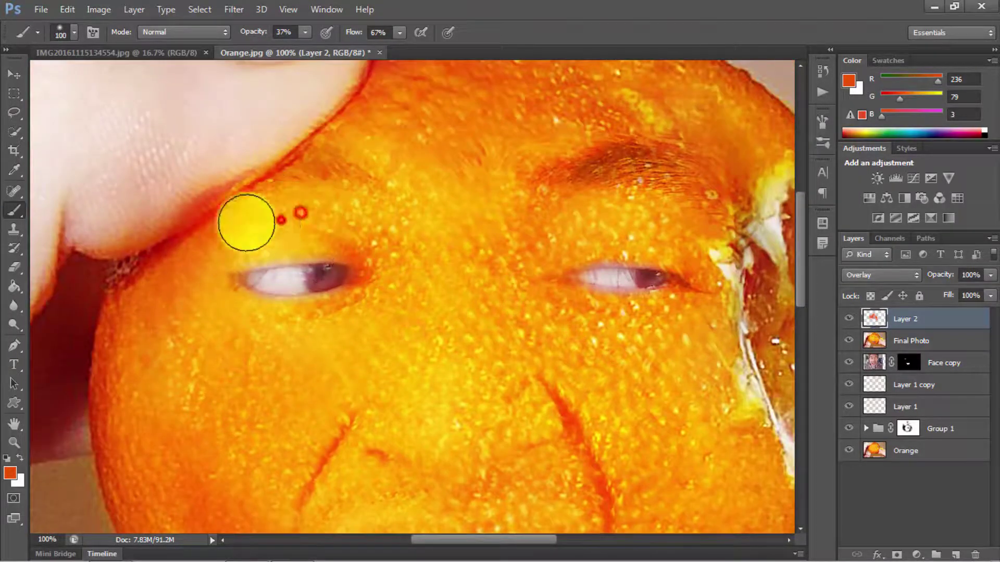
{"action": "left_click", "coordinate": [268, 230]}
{"action": "left_click", "coordinate": [417, 194]}
{"action": "left_click", "coordinate": [632, 375]}
{"action": "left_click", "coordinate": [748, 427]}
Step: Dab red-orange around the nose and upper lip
{"action": "scroll", "coordinate": [599, 271], "scroll_direction": "right", "scroll_amount": 3}
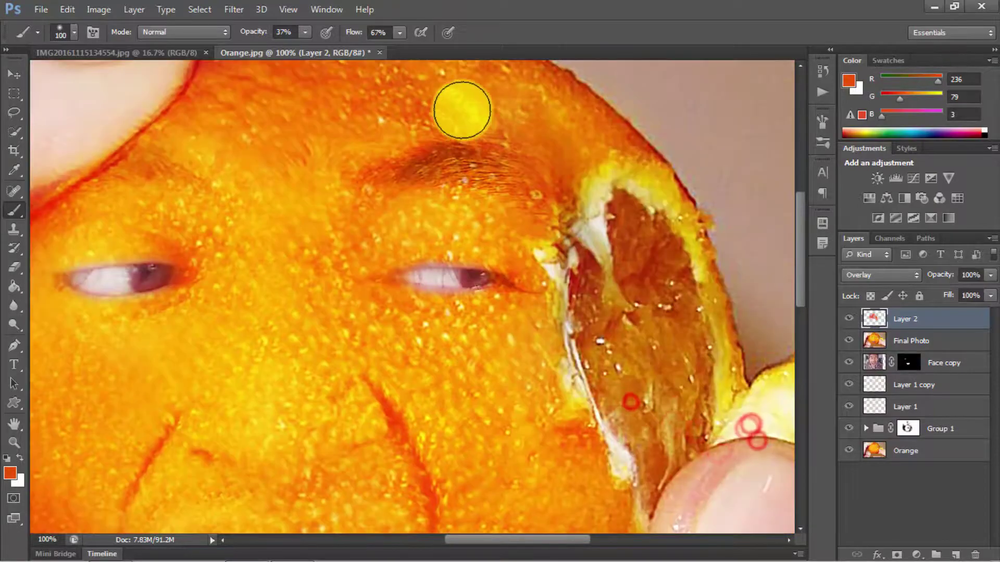
{"action": "scroll", "coordinate": [468, 234], "scroll_direction": "down", "scroll_amount": 3}
{"action": "left_click", "coordinate": [348, 244]}
{"action": "left_click", "coordinate": [305, 244]}
{"action": "left_click", "coordinate": [275, 240]}
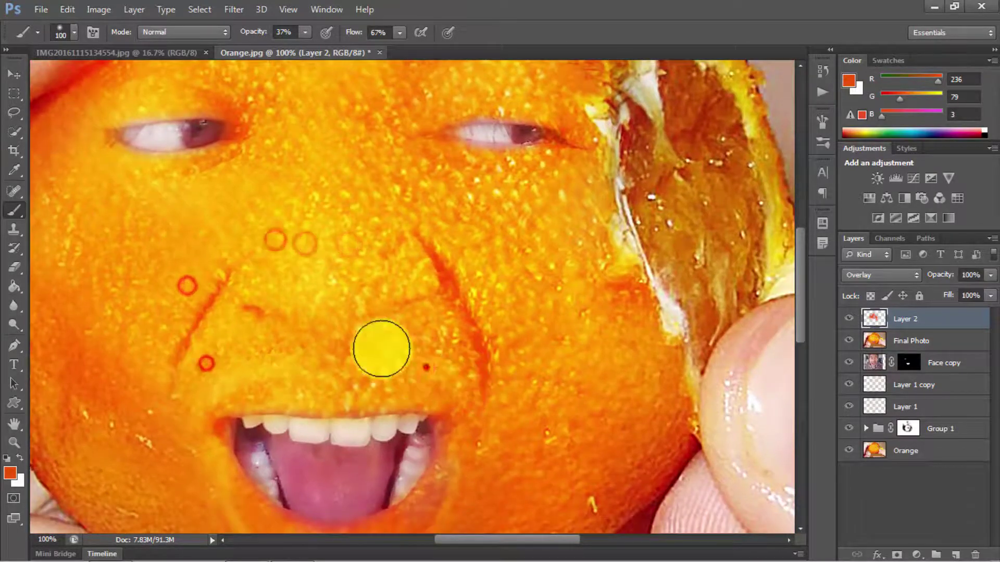
Step: Sample a lighter orange from the cheek and paint the right cheek with it
{"action": "scroll", "coordinate": [390, 318], "scroll_direction": "up", "scroll_amount": 2}
{"action": "scroll", "coordinate": [390, 318], "scroll_direction": "left", "scroll_amount": 2}
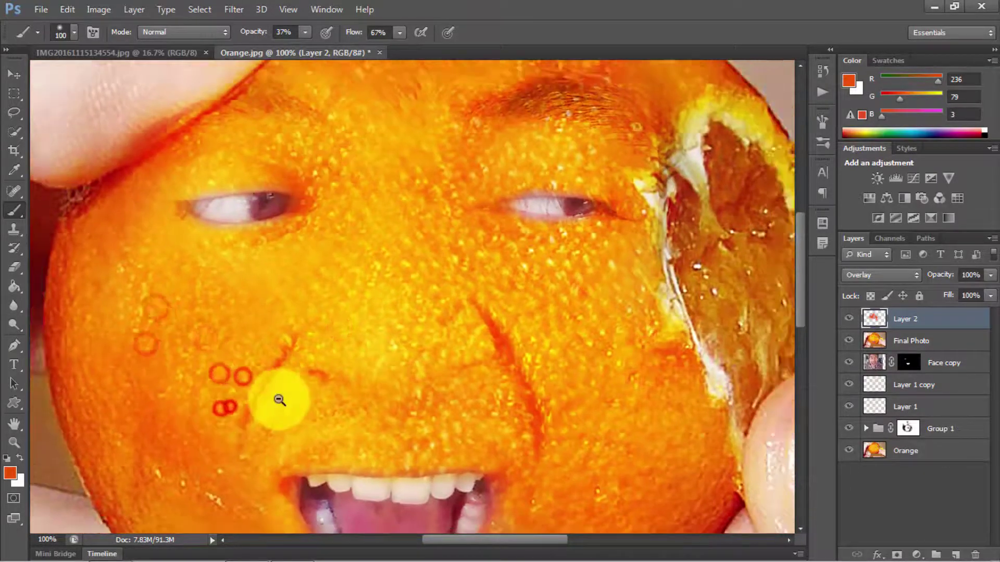
{"action": "scroll", "coordinate": [279, 397], "scroll_direction": "down", "scroll_amount": 1}
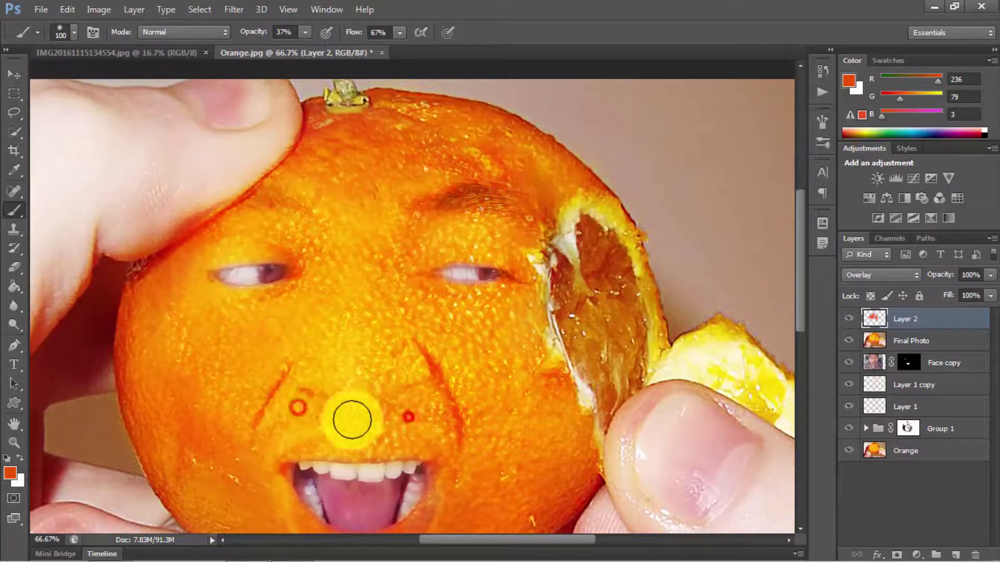
{"action": "scroll", "coordinate": [327, 417], "scroll_direction": "down", "scroll_amount": 3}
{"action": "scroll", "coordinate": [327, 417], "scroll_direction": "left", "scroll_amount": 1}
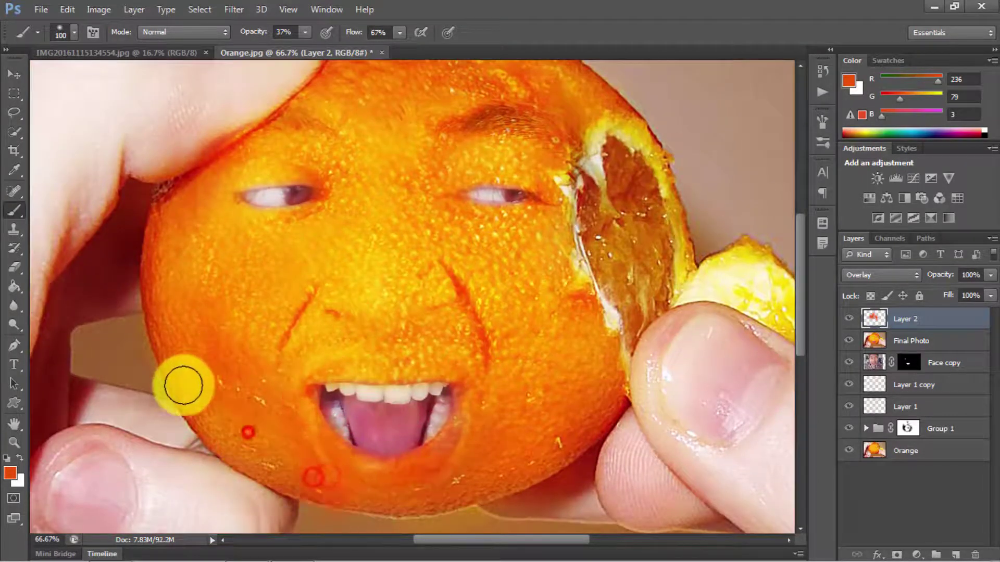
{"action": "left_click", "coordinate": [204, 362], "text": "alt"}
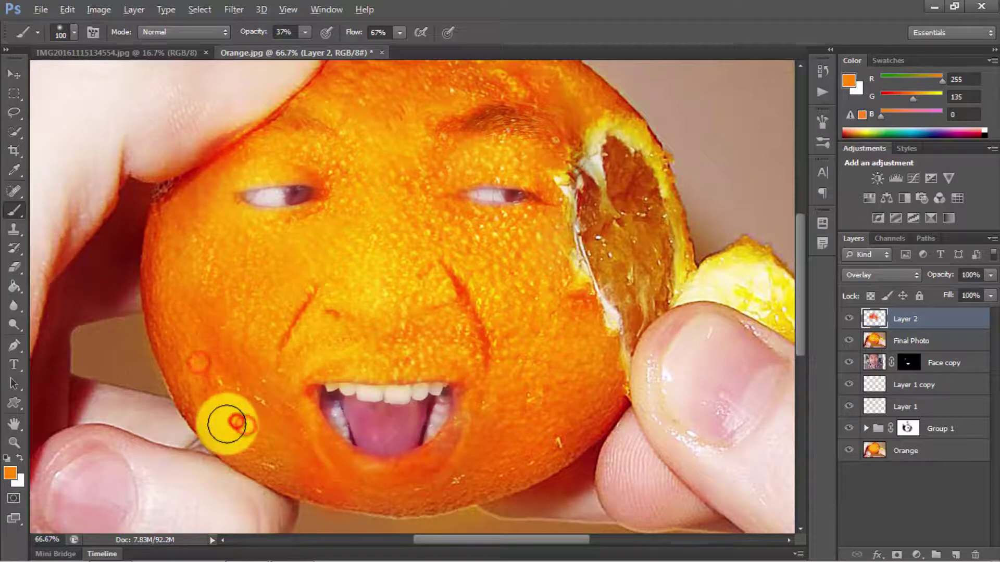
{"action": "left_click", "coordinate": [542, 320], "text": "alt"}
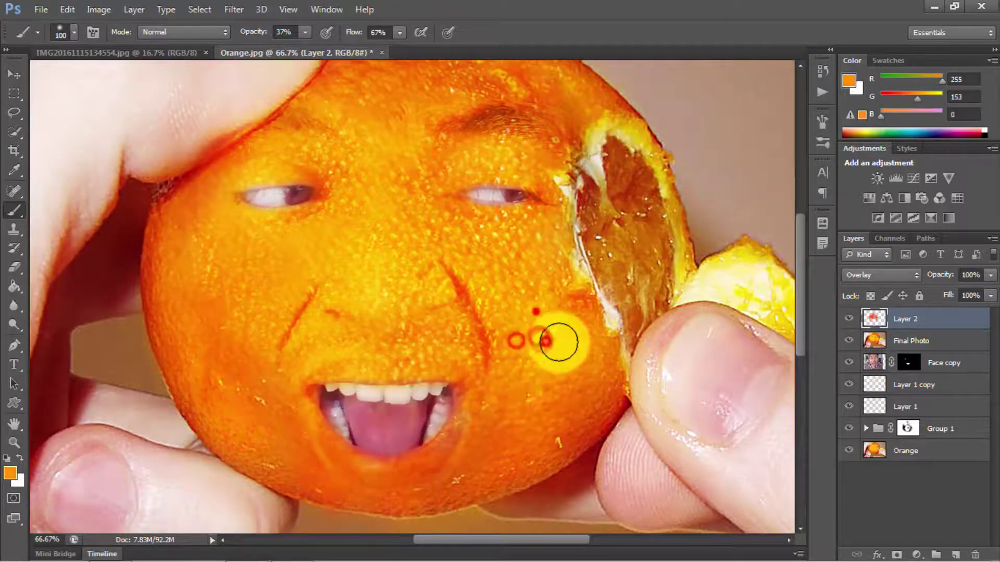
{"action": "left_click", "coordinate": [582, 327]}
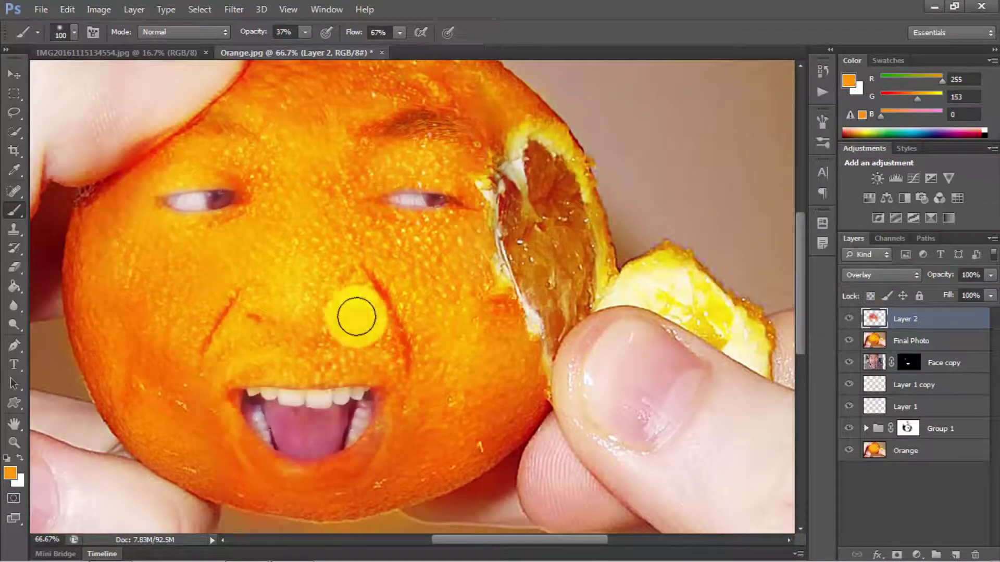
Step: Show Layer 2 and Final Photo, then apply the Sharpen filter to Final Photo
{"action": "left_click", "coordinate": [849, 318]}
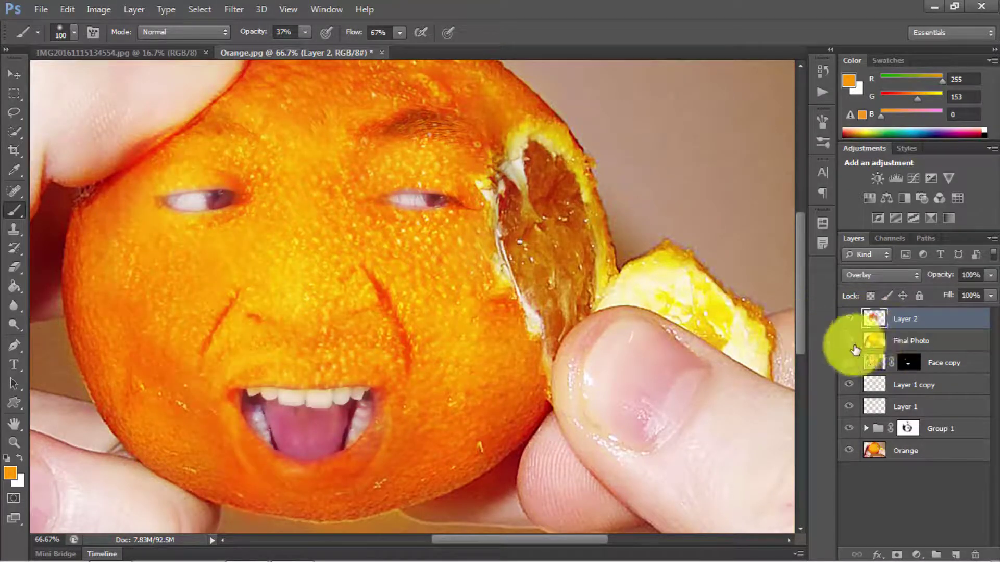
{"action": "left_click", "coordinate": [872, 342]}
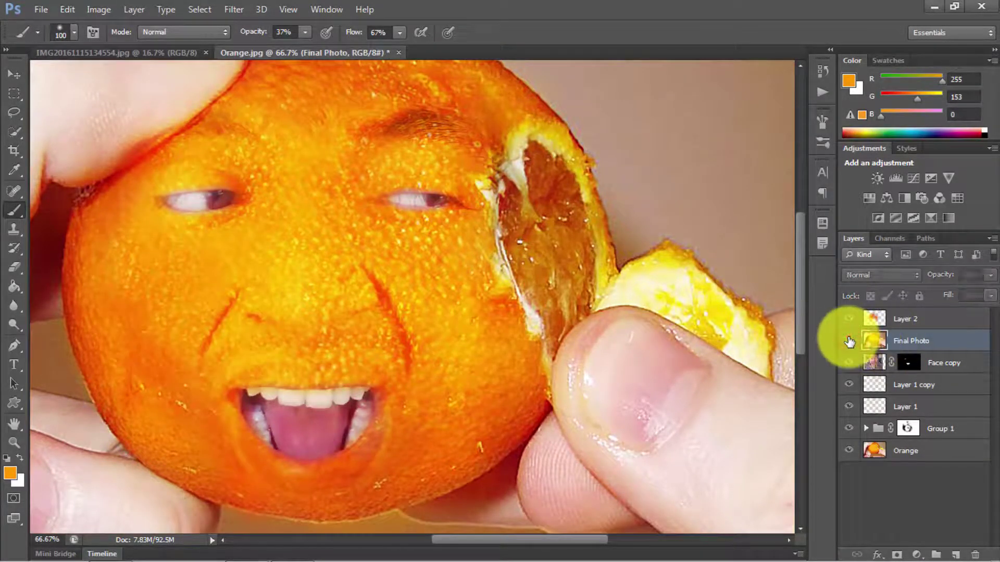
{"action": "left_click", "coordinate": [849, 341]}
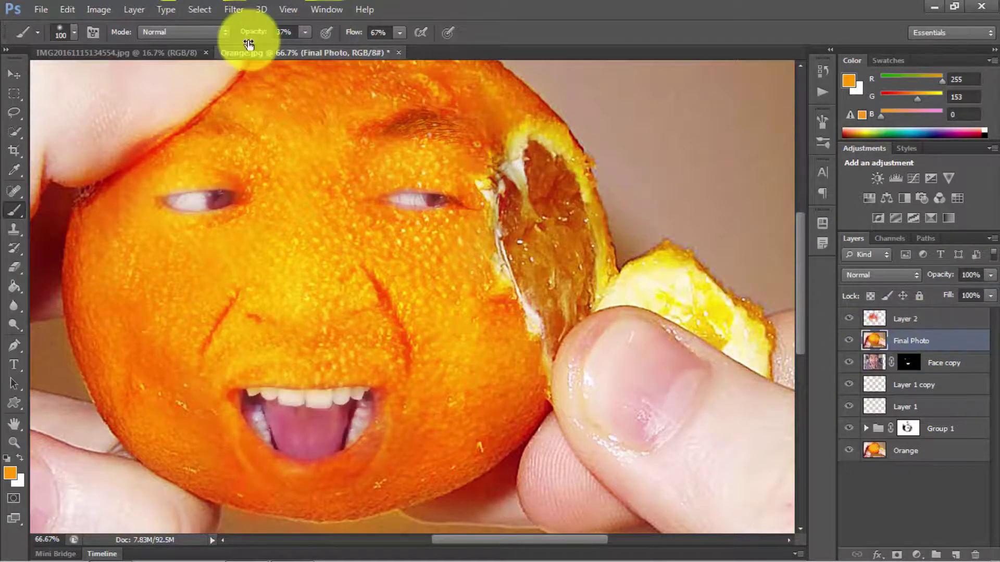
{"action": "left_click", "coordinate": [234, 7]}
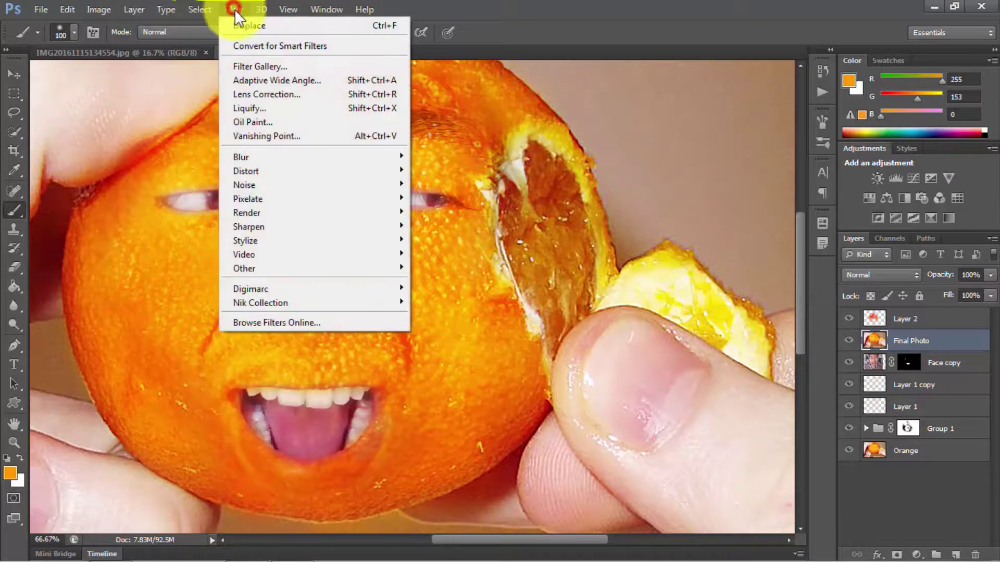
{"action": "left_click", "coordinate": [349, 225]}
{"action": "left_click", "coordinate": [442, 225]}
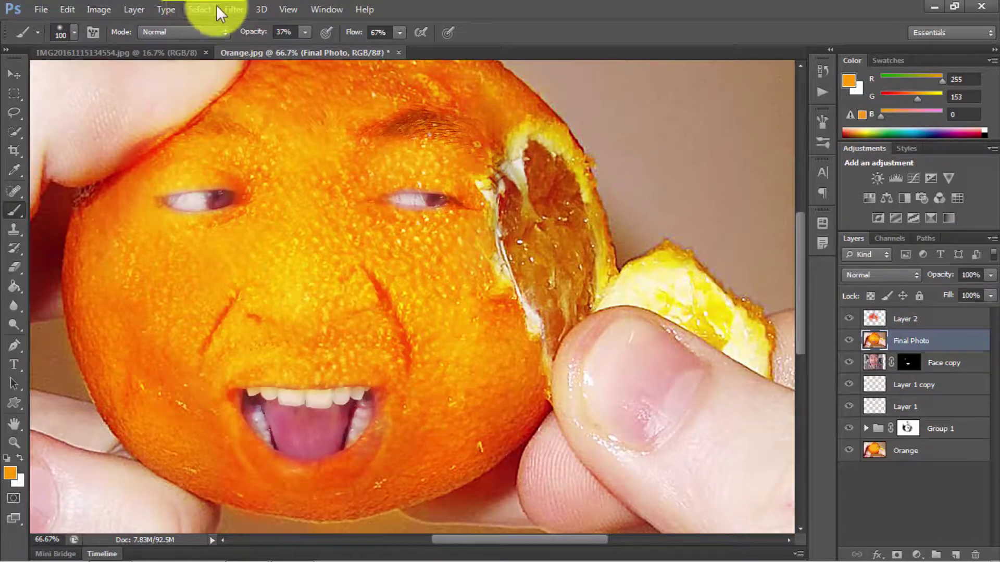
Step: Apply Sharpen Edges to Final Photo and hide the layers beneath it
{"action": "left_click", "coordinate": [233, 9]}
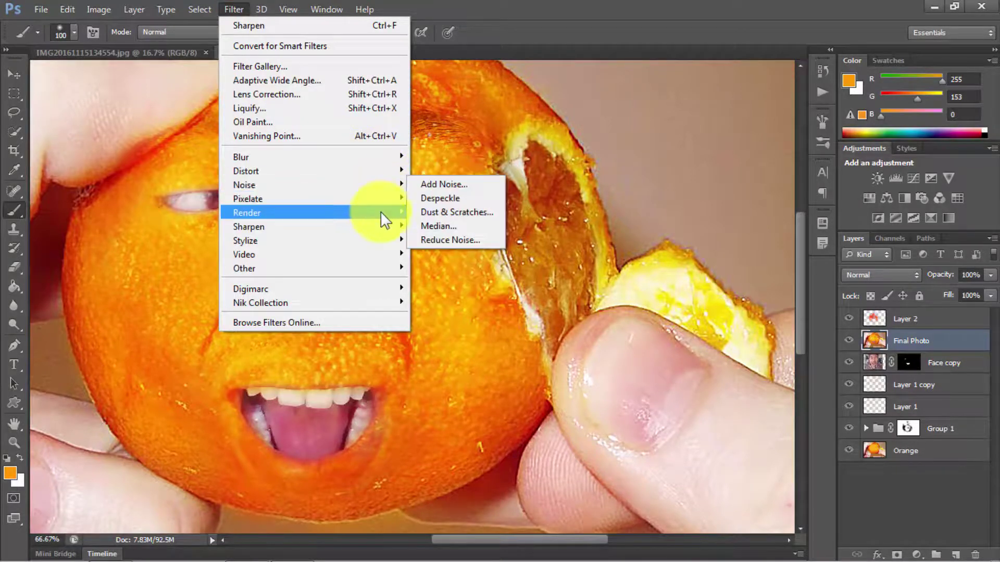
{"action": "mouse_move", "coordinate": [249, 226]}
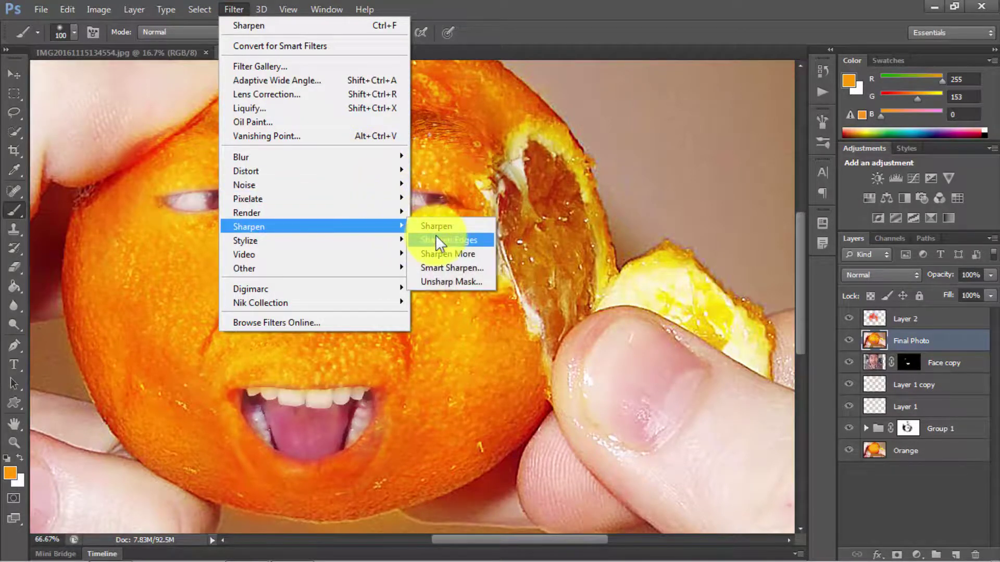
{"action": "left_click", "coordinate": [436, 239]}
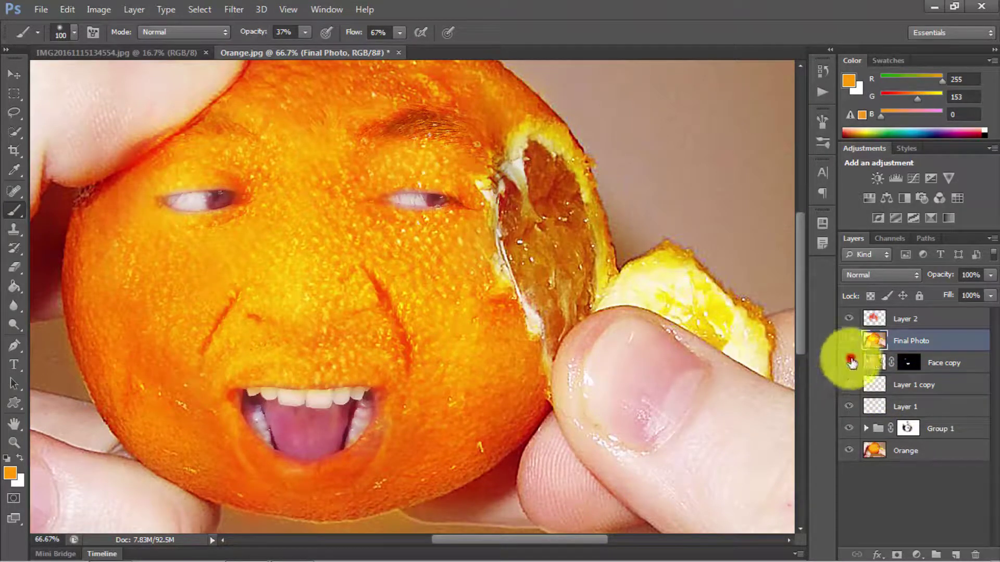
{"action": "left_click_drag", "start_coordinate": [850, 363], "coordinate": [848, 452]}
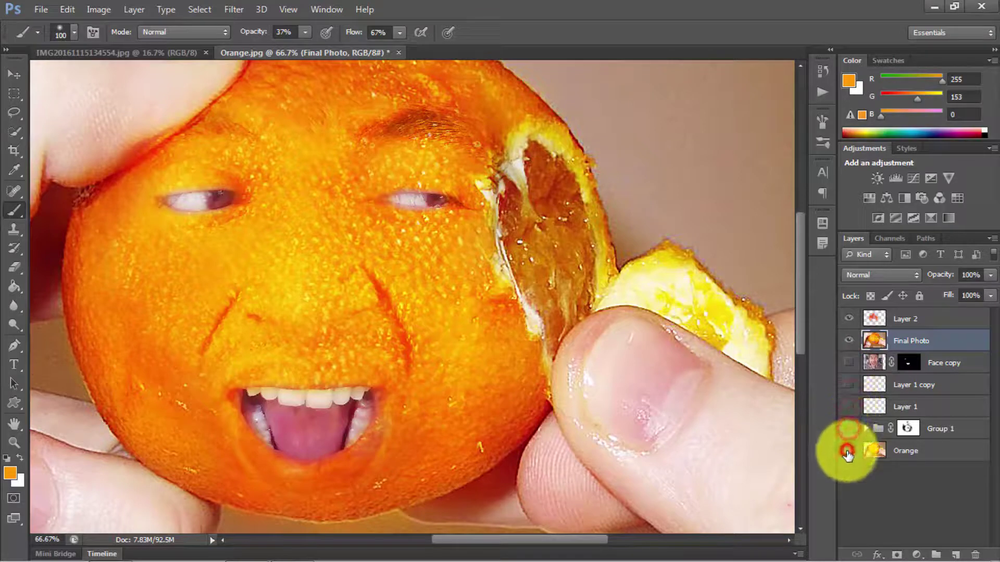
{"action": "key", "text": "ctrl+minus"}
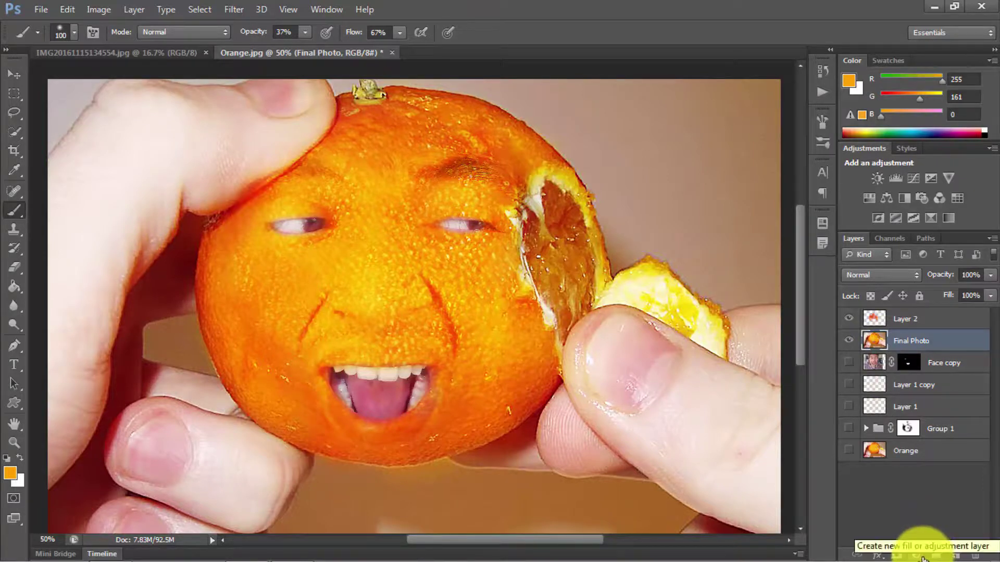
Step: Add a Brightness/Contrast adjustment layer with Brightness 24 and Contrast 0
{"action": "left_click", "coordinate": [916, 556]}
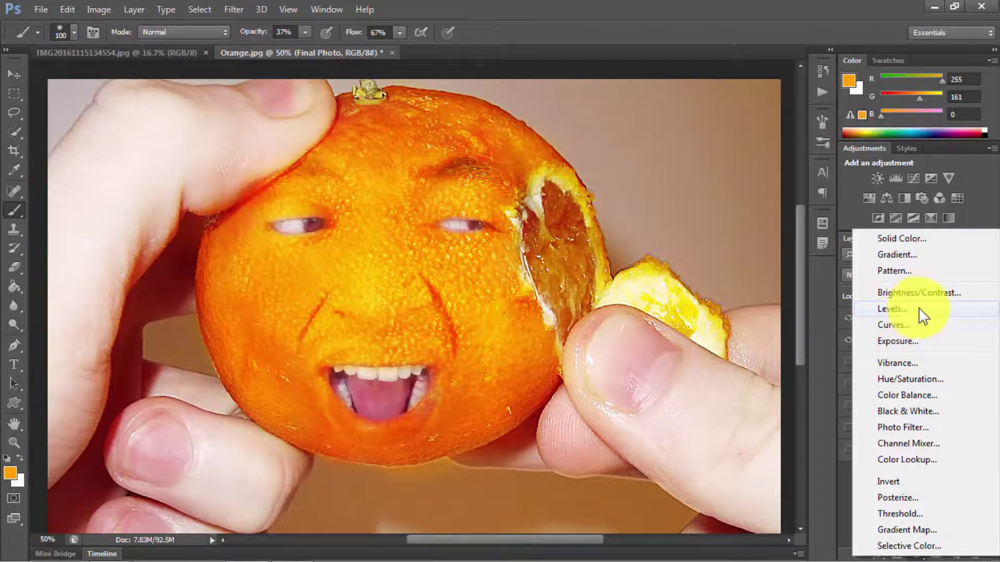
{"action": "left_click", "coordinate": [920, 292]}
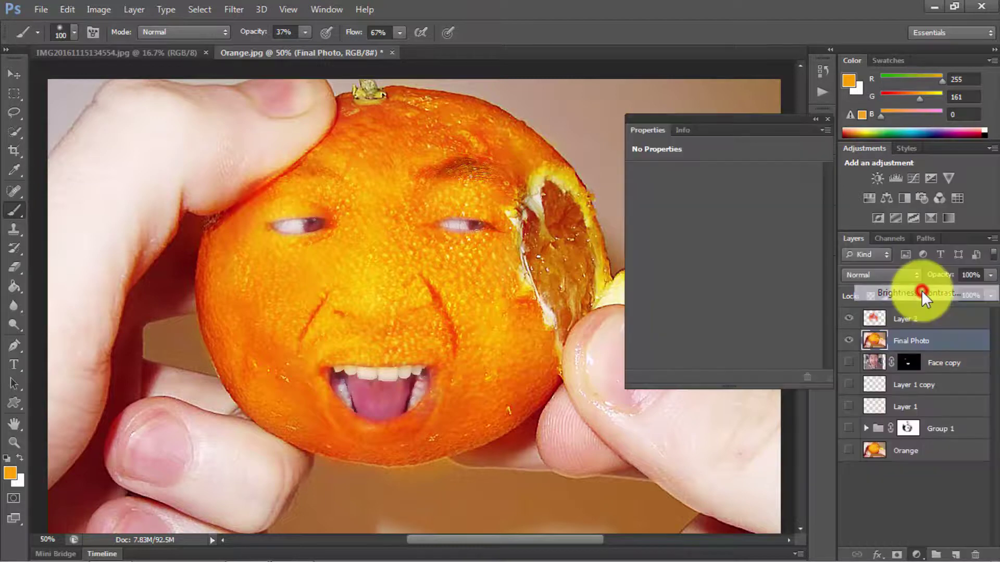
{"action": "left_click_drag", "start_coordinate": [725, 209], "coordinate": [738, 208]}
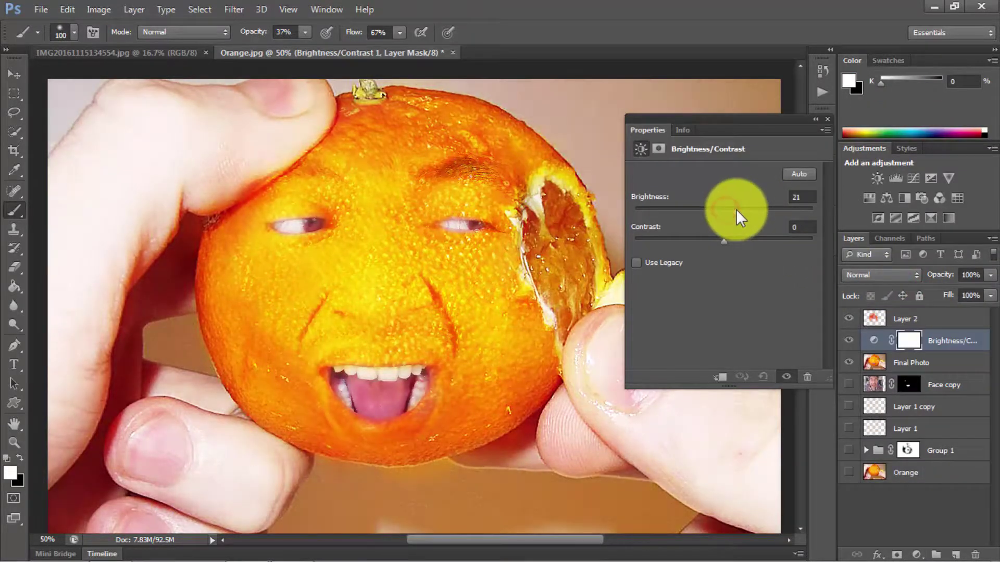
{"action": "left_click", "coordinate": [725, 241]}
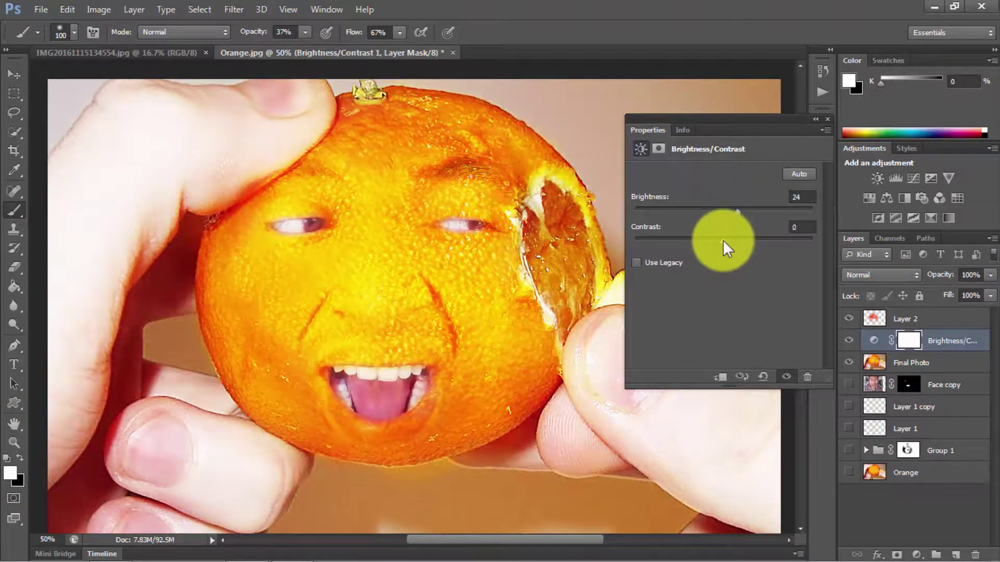
{"action": "left_click_drag", "start_coordinate": [725, 240], "coordinate": [719, 240]}
{"action": "left_click", "coordinate": [811, 226]}
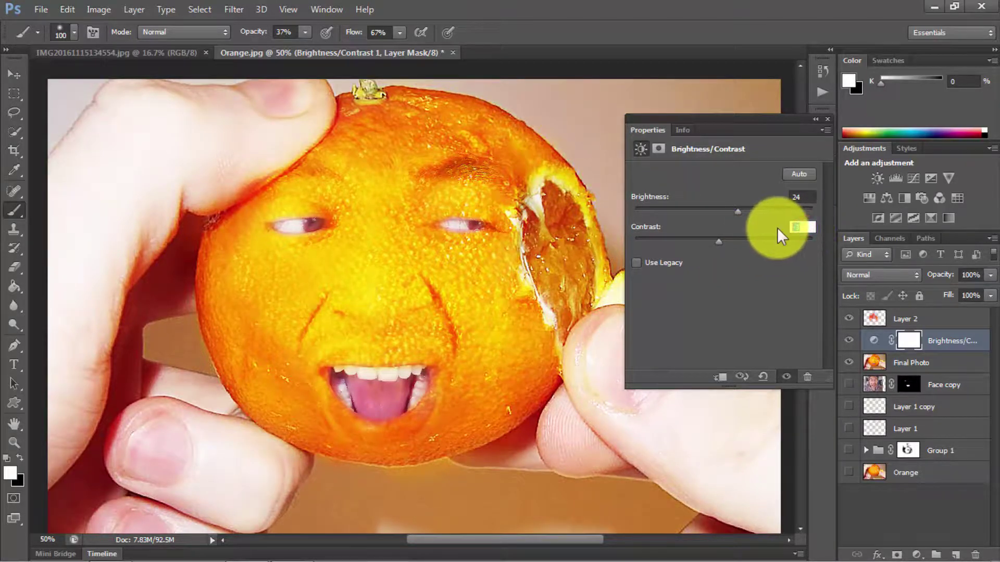
{"action": "type", "text": "0"}
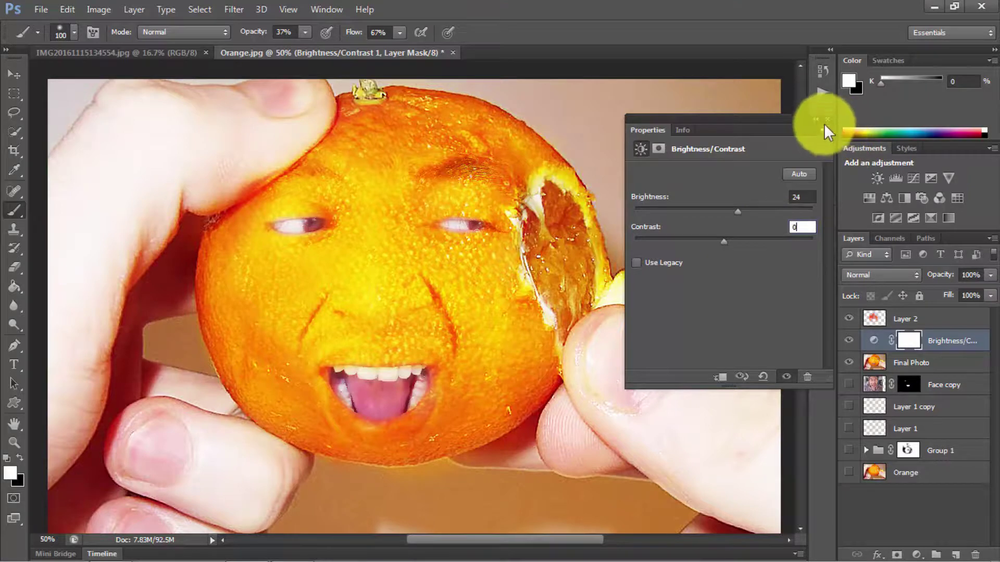
{"action": "left_click", "coordinate": [822, 120]}
{"action": "left_click", "coordinate": [380, 205], "text": "alt"}
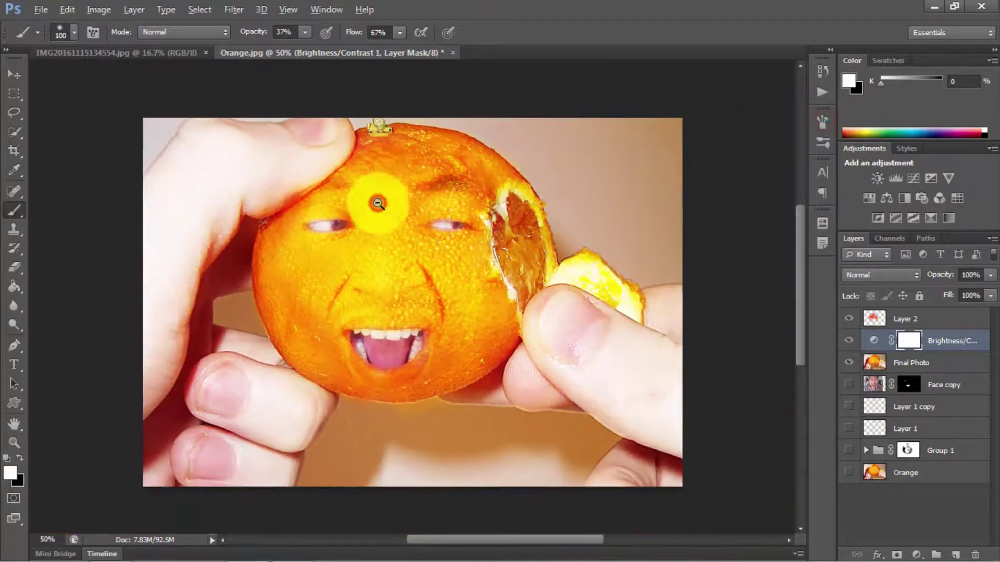
{"action": "left_click", "coordinate": [402, 312], "text": "ctrl"}
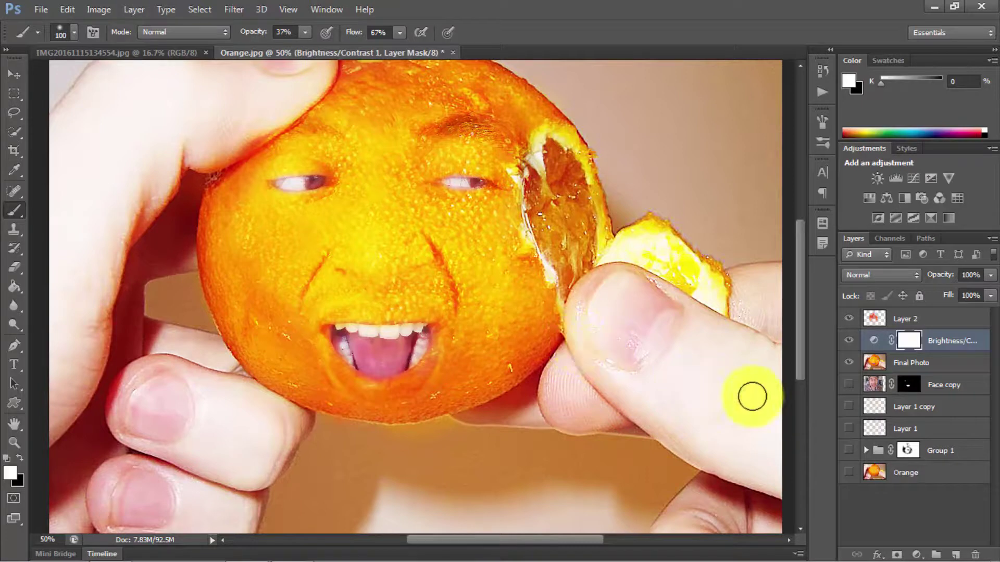
{"action": "left_click", "coordinate": [912, 362]}
Step: Add a Color Balance adjustment layer with midtones set to +19, +28, +20
{"action": "left_click", "coordinate": [914, 555]}
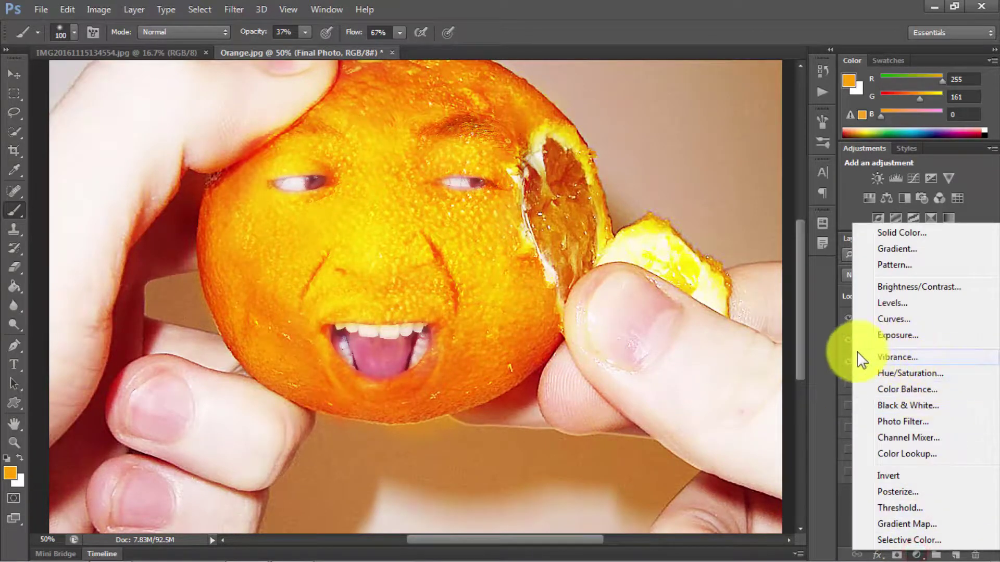
{"action": "left_click", "coordinate": [907, 389]}
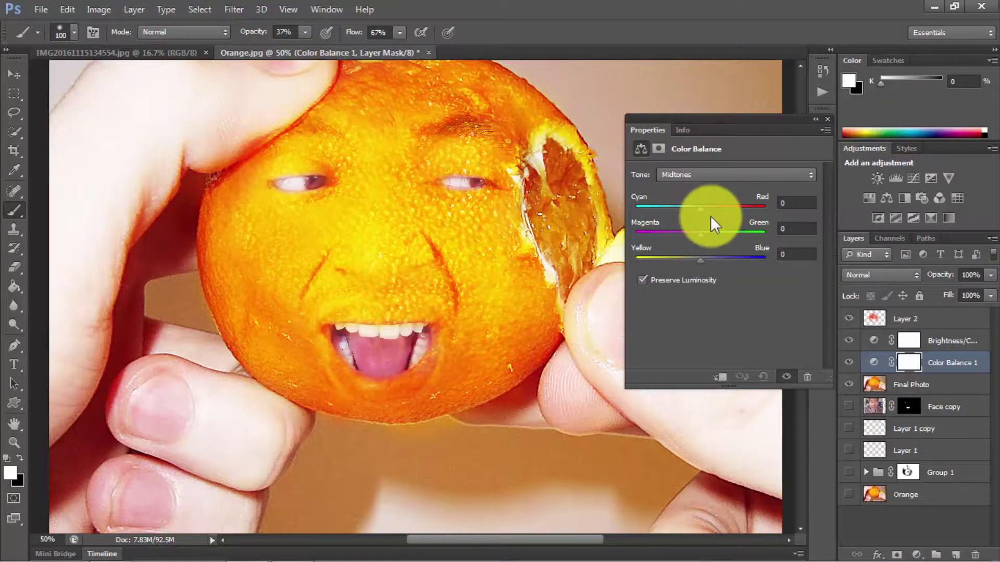
{"action": "left_click_drag", "start_coordinate": [701, 209], "coordinate": [713, 209]}
{"action": "mouse_move", "coordinate": [700, 233]}
{"action": "left_mouse_down"}
{"action": "mouse_move", "coordinate": [719, 233]}
{"action": "mouse_move", "coordinate": [714, 258]}
{"action": "left_mouse_up"}
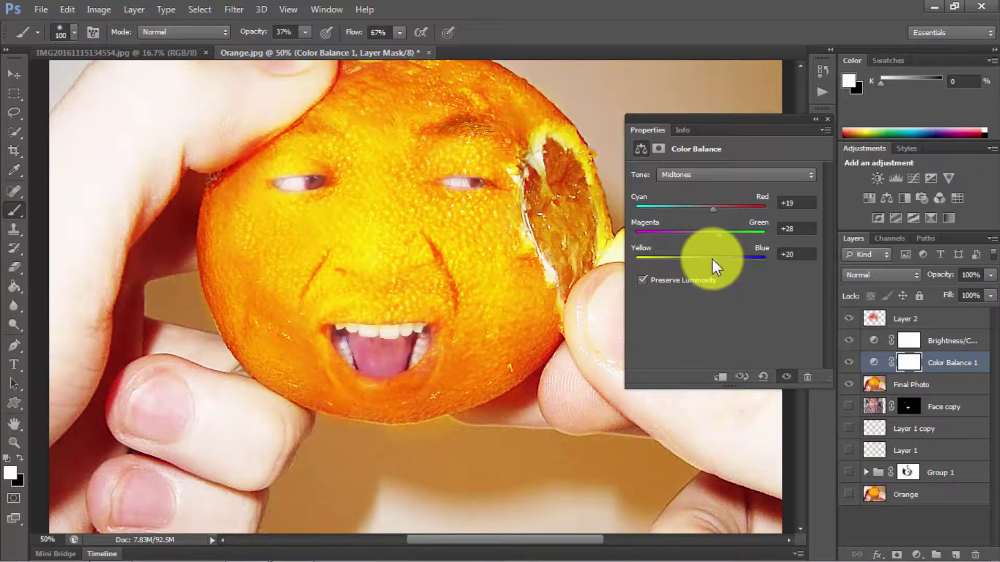
{"action": "left_click", "coordinate": [868, 200]}
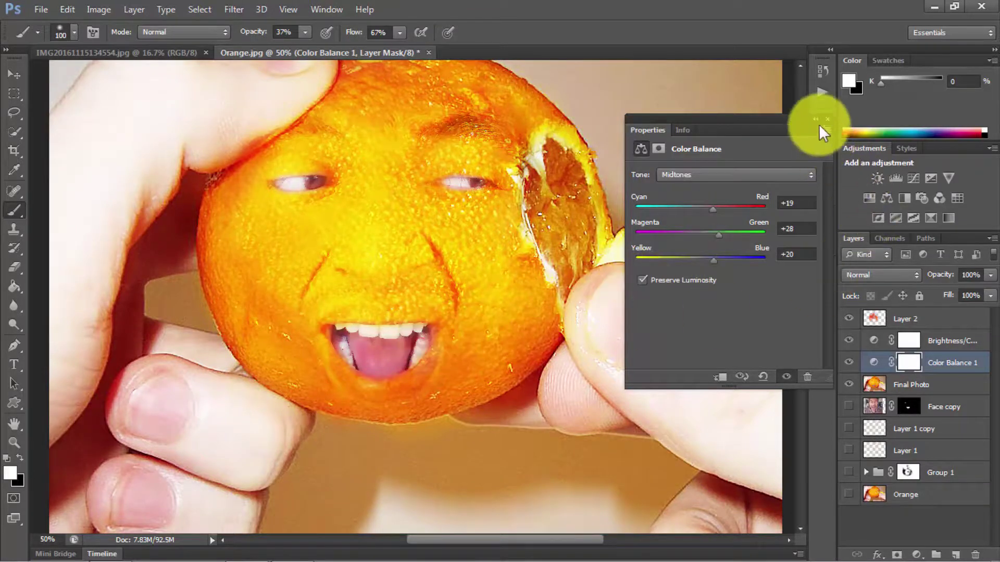
{"action": "left_click", "coordinate": [831, 120]}
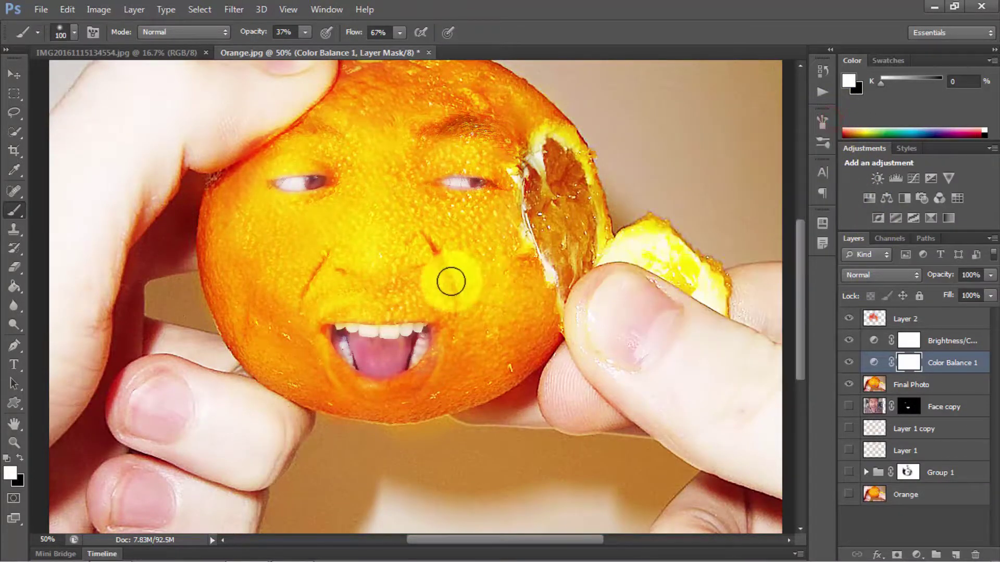
Step: Preview the finished orange face full screen, zoomed in to fill the view
{"action": "left_click_drag", "start_coordinate": [436, 232], "coordinate": [444, 298]}
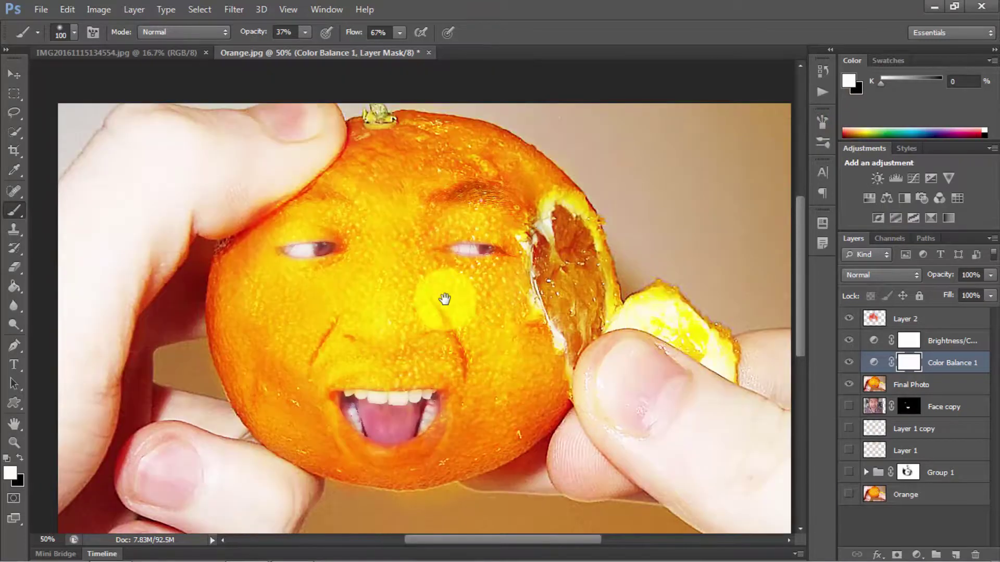
{"action": "key", "text": "f"}
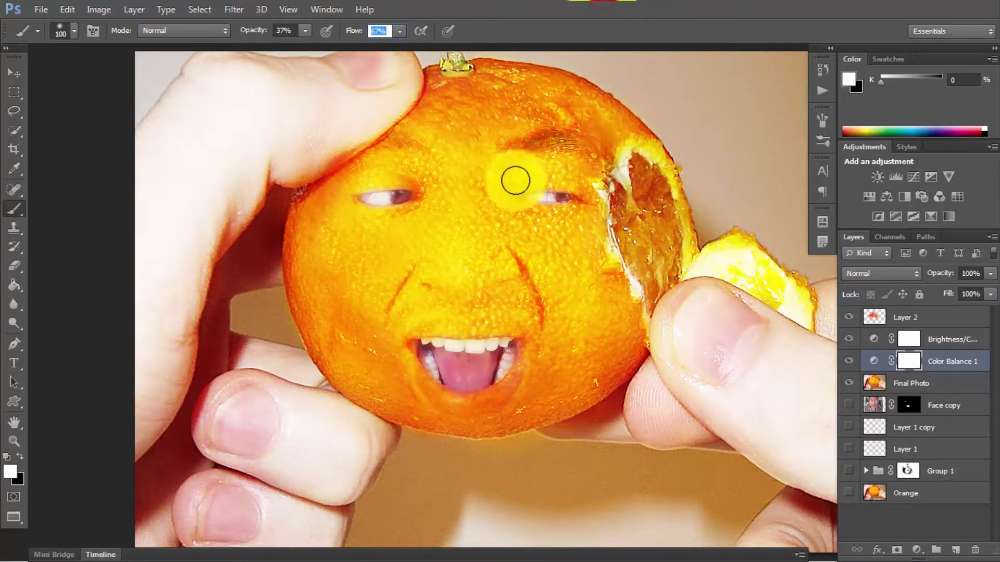
{"action": "left_click", "coordinate": [872, 384]}
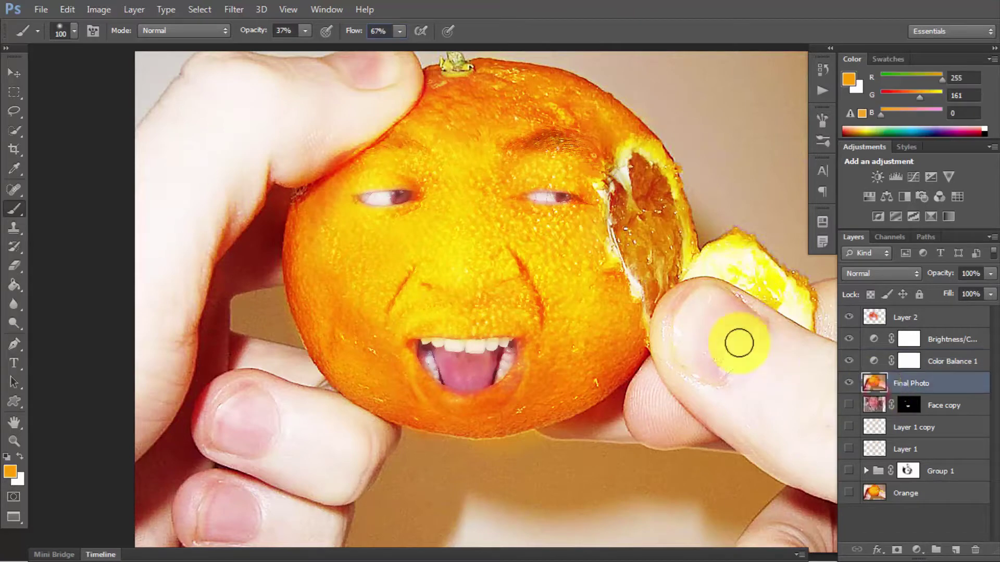
{"action": "key", "text": "f"}
{"action": "key", "text": "f"}
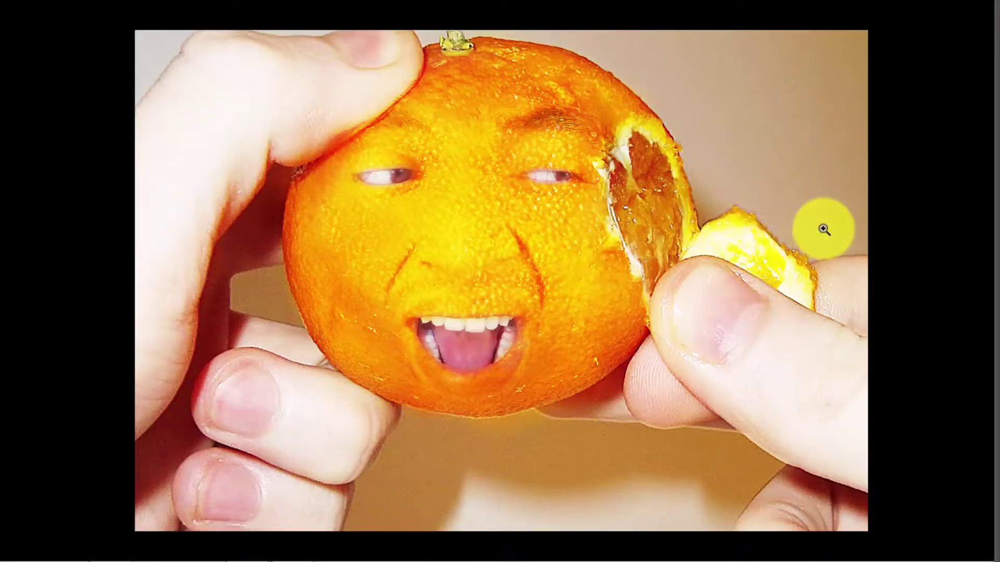
{"action": "left_click", "coordinate": [822, 228]}
{"action": "left_click", "coordinate": [837, 272]}
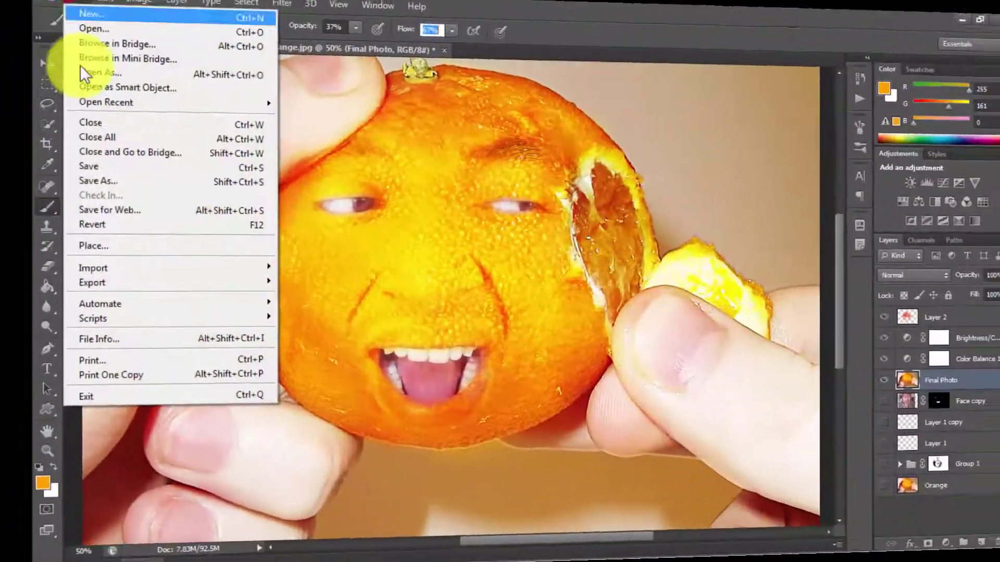
Step: Save a JPEG copy named 'Orange Face' to the Desktop at quality 12
{"action": "left_click", "coordinate": [102, 190]}
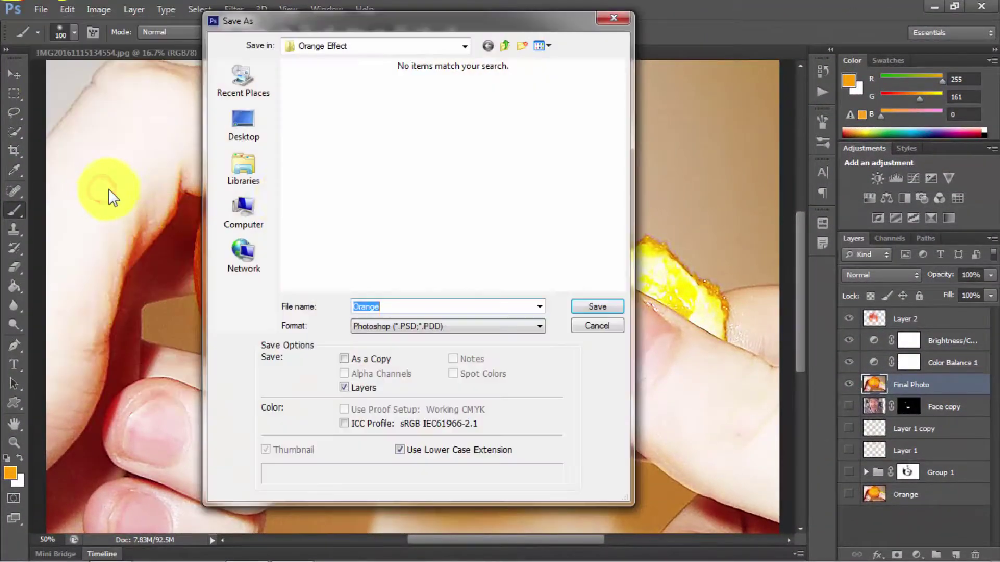
{"action": "left_click", "coordinate": [251, 132]}
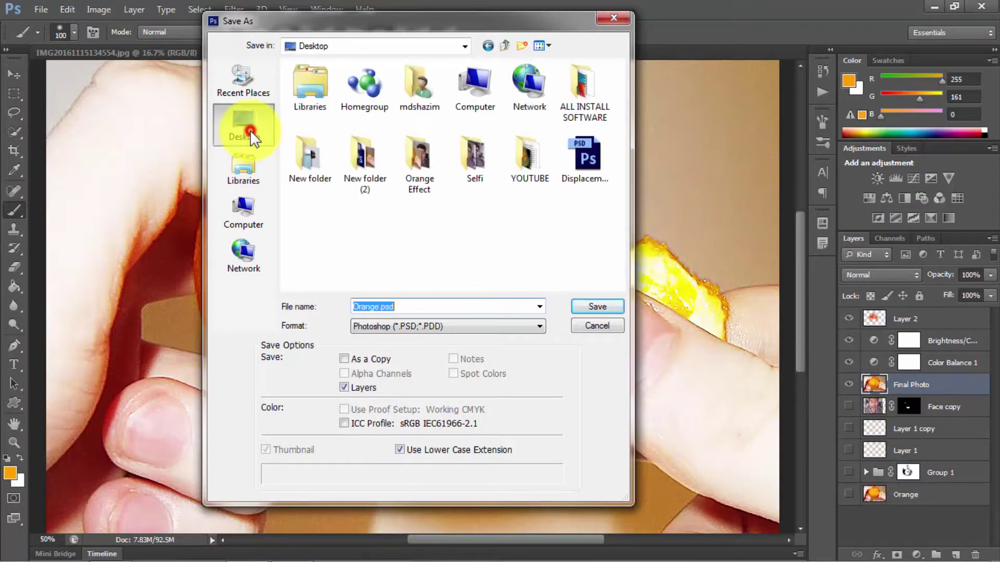
{"action": "left_click", "coordinate": [416, 323]}
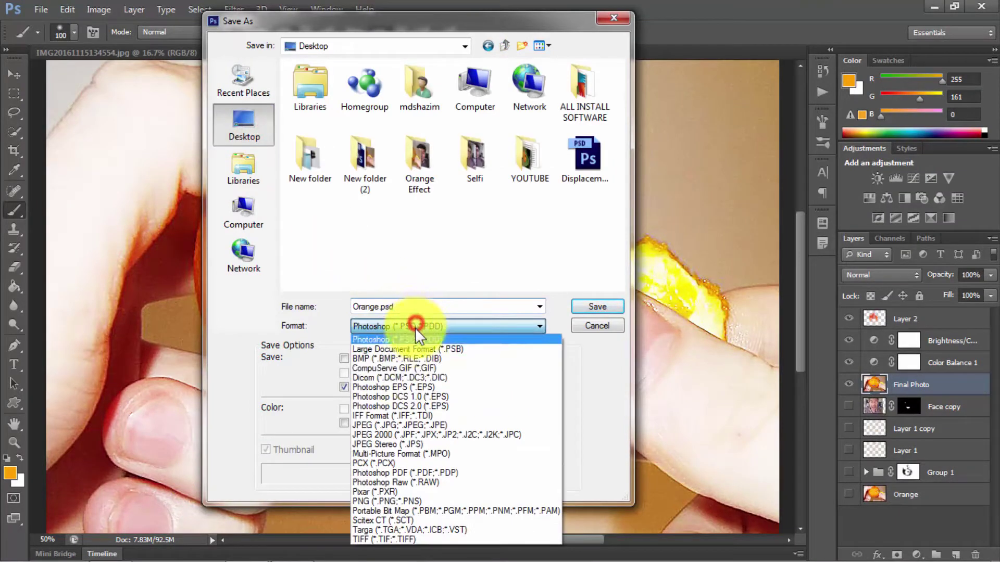
{"action": "left_click", "coordinate": [429, 422]}
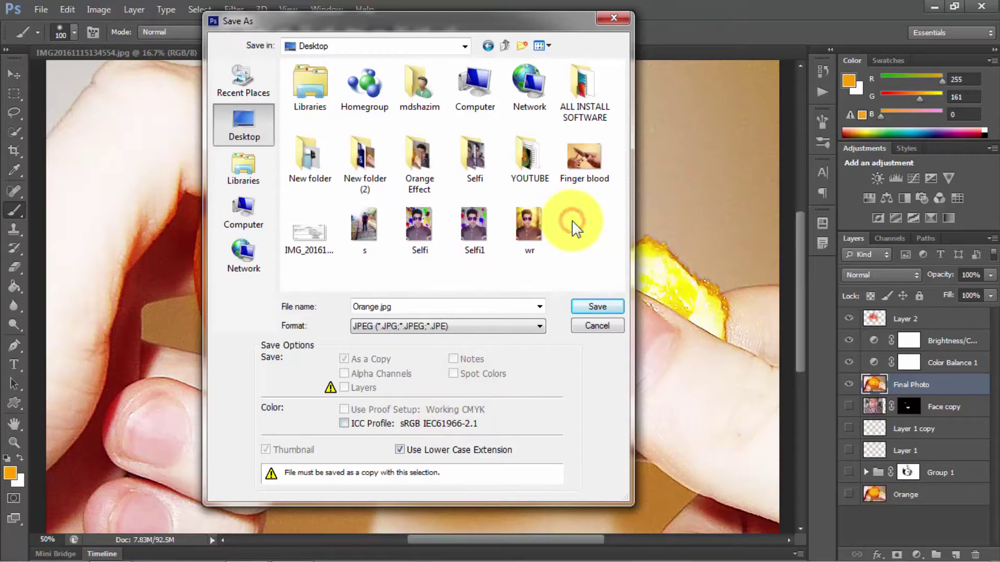
{"action": "left_click", "coordinate": [410, 305]}
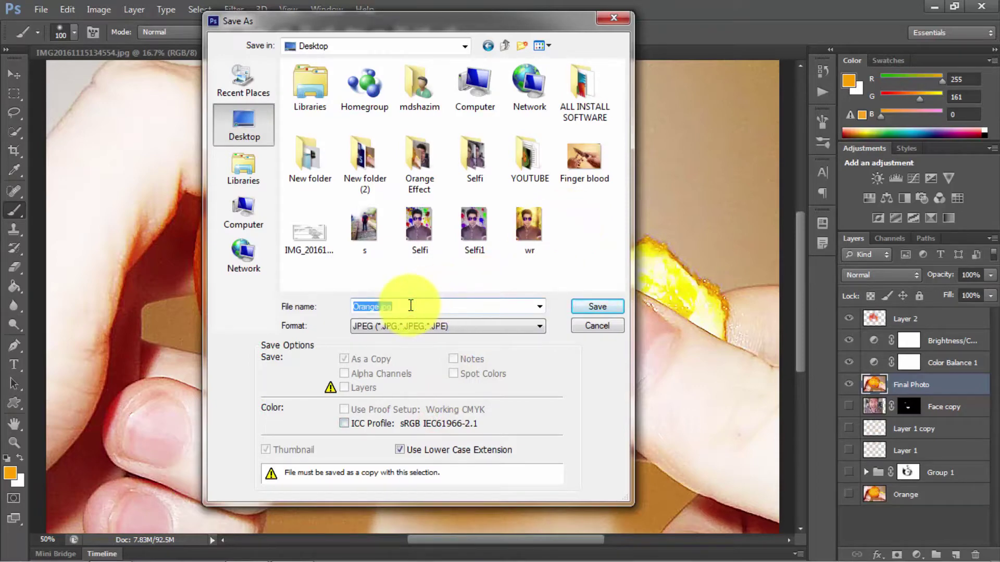
{"action": "type", "text": "O"}
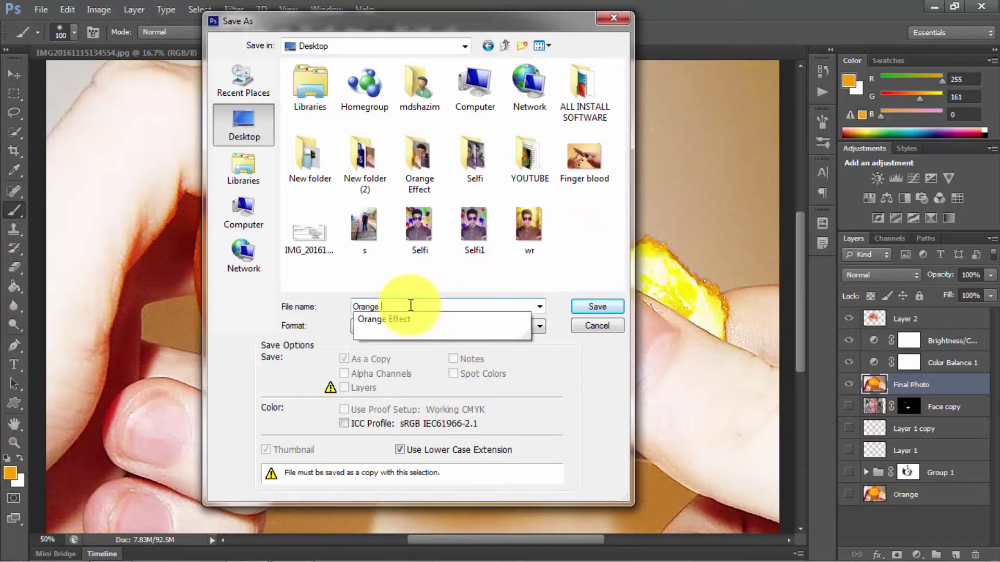
{"action": "type", "text": "Face"}
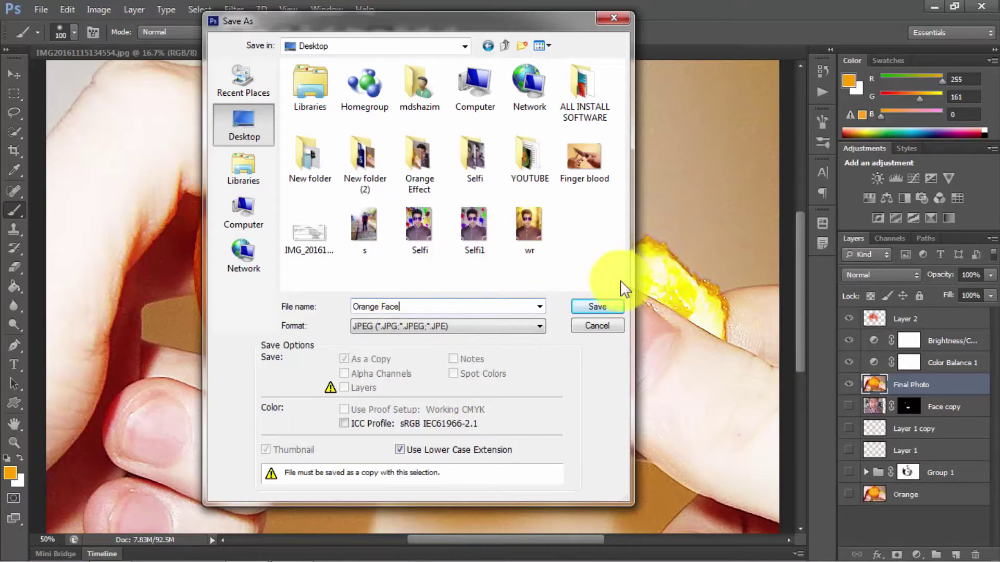
{"action": "left_click", "coordinate": [586, 301]}
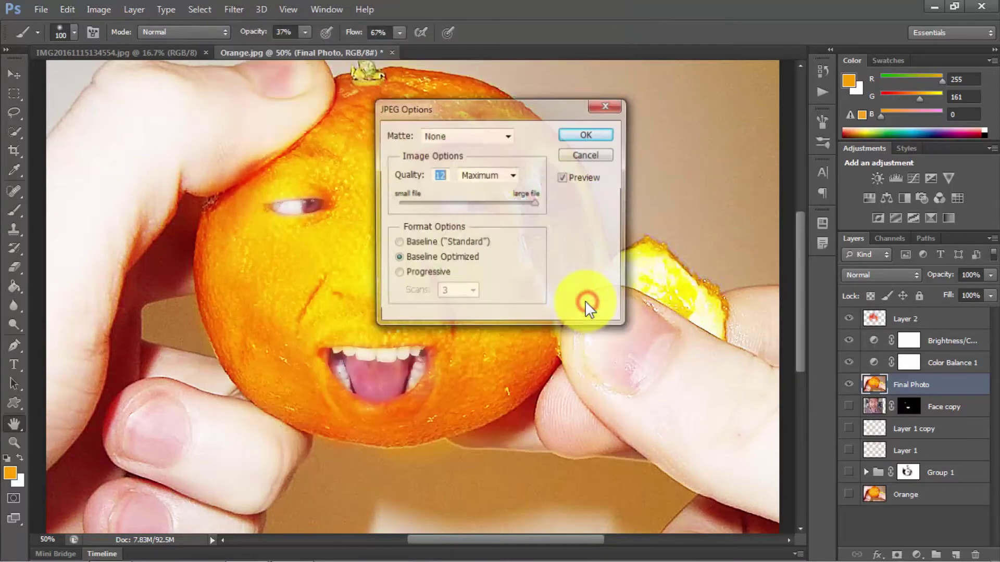
{"action": "left_click", "coordinate": [599, 136]}
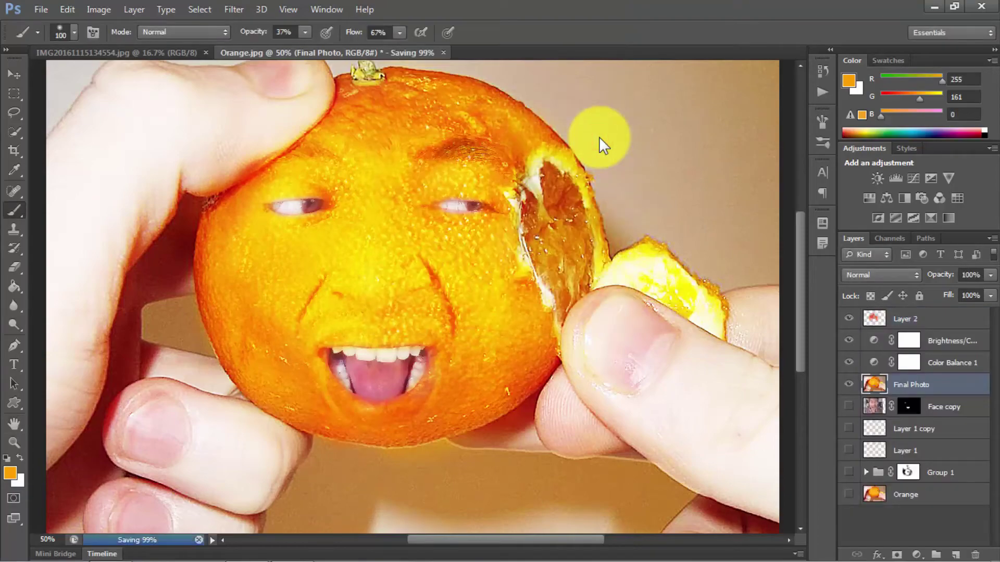